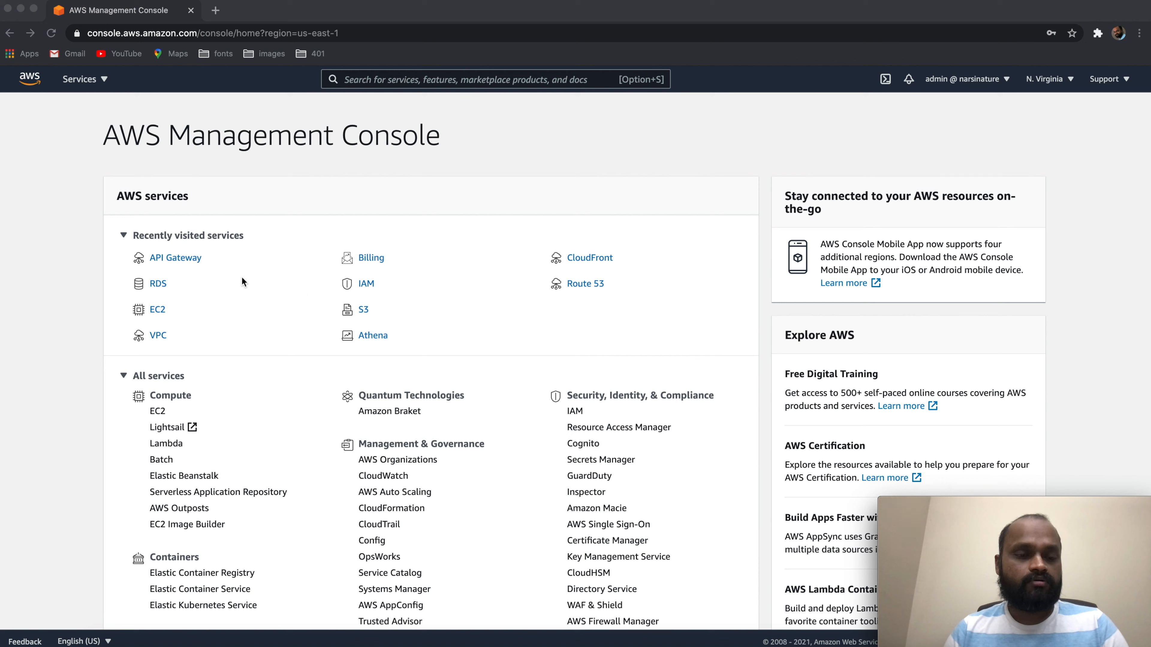
Open the RDS databases list and start creating a new database
left_click(156, 282)
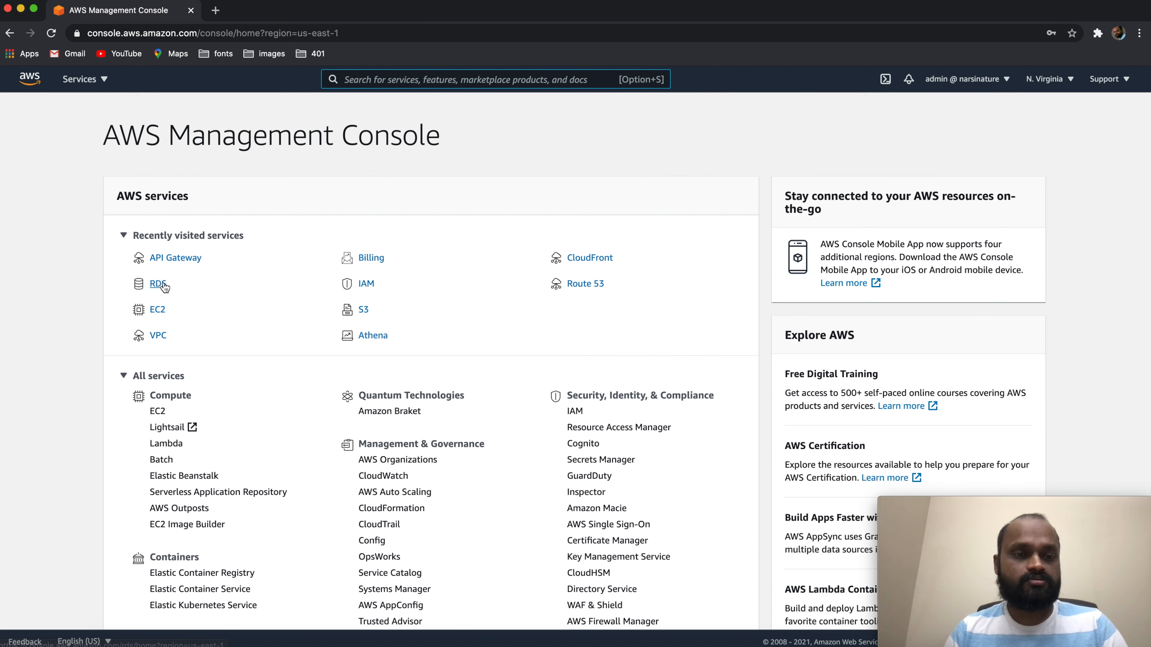
left_click(163, 284)
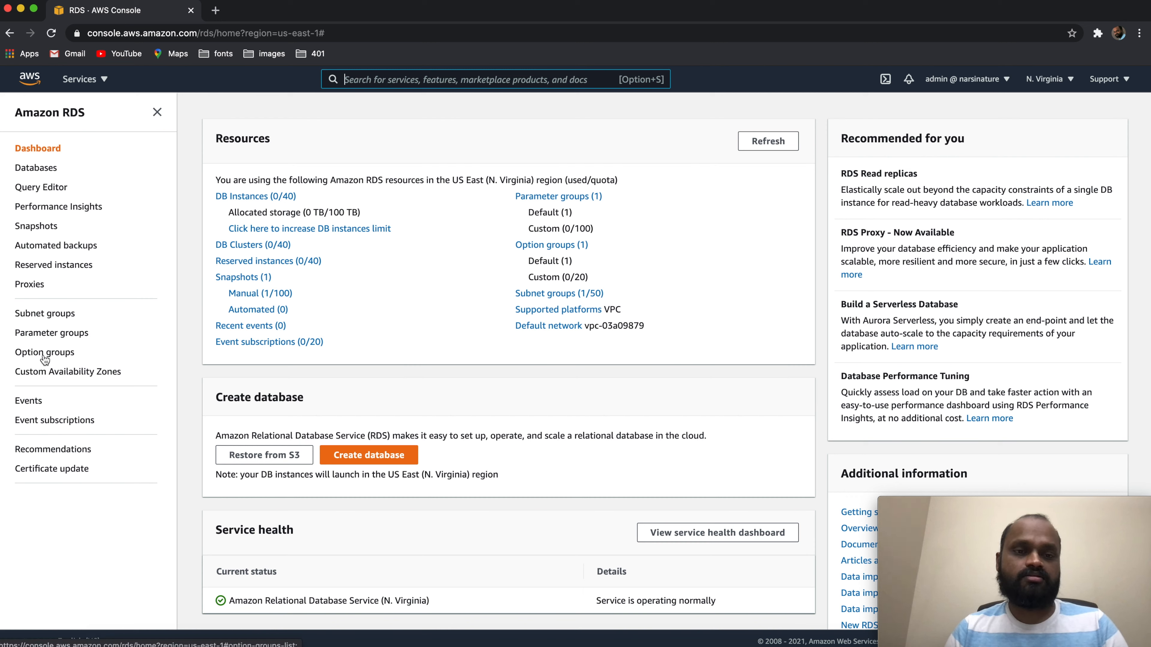
left_click(40, 170)
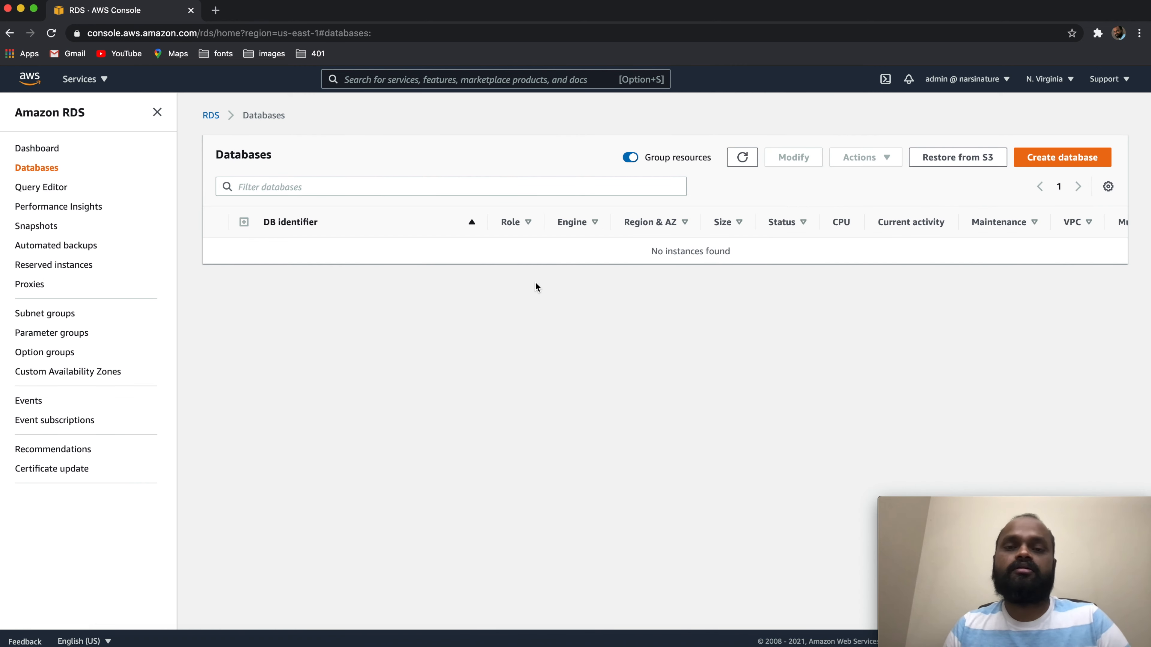
left_click(1044, 159)
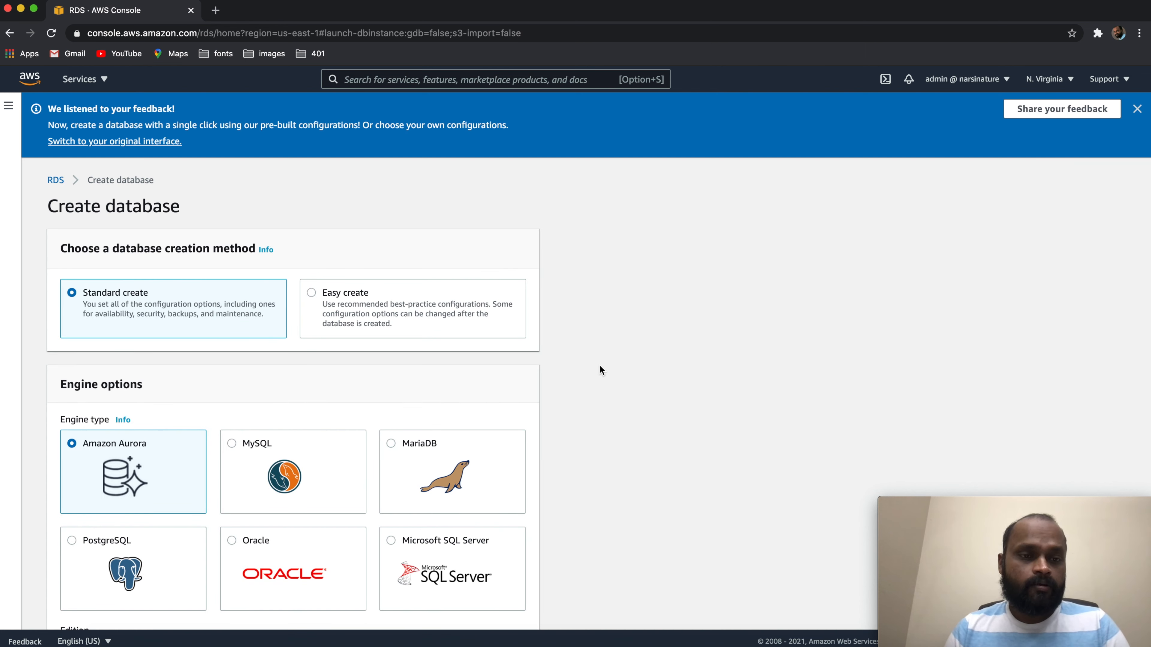
Select PostgreSQL as the engine type with standard creation, review the available versions and keep PostgreSQL 12.5-R1
scroll(601, 369, "down", 2)
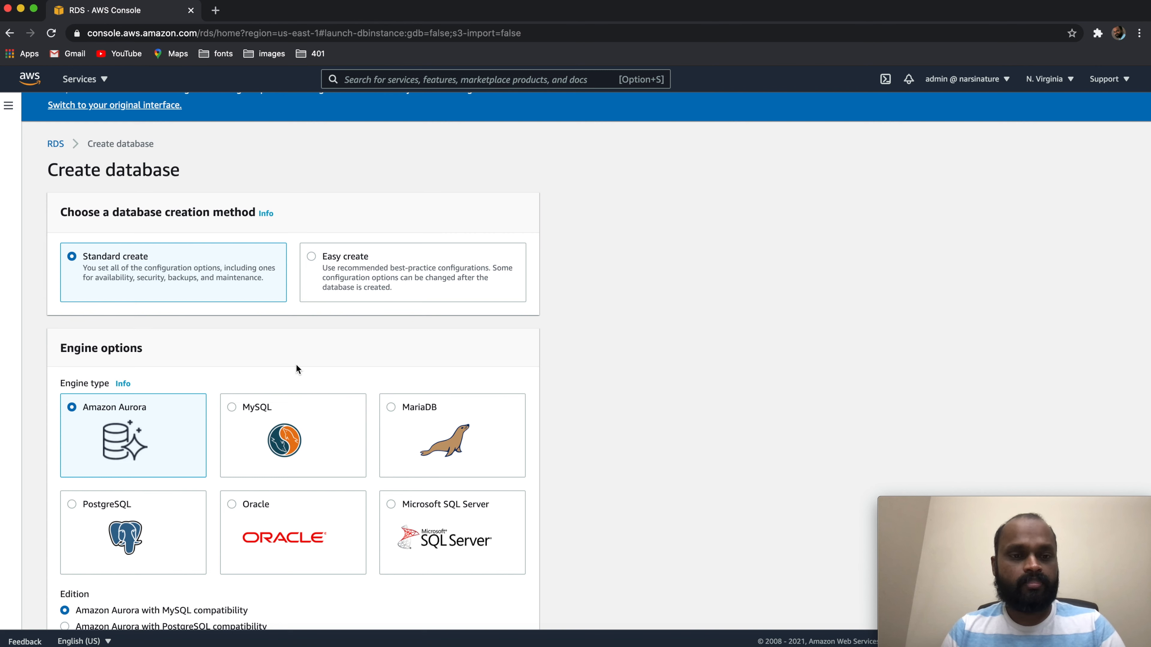
scroll(433, 350, "down", 3)
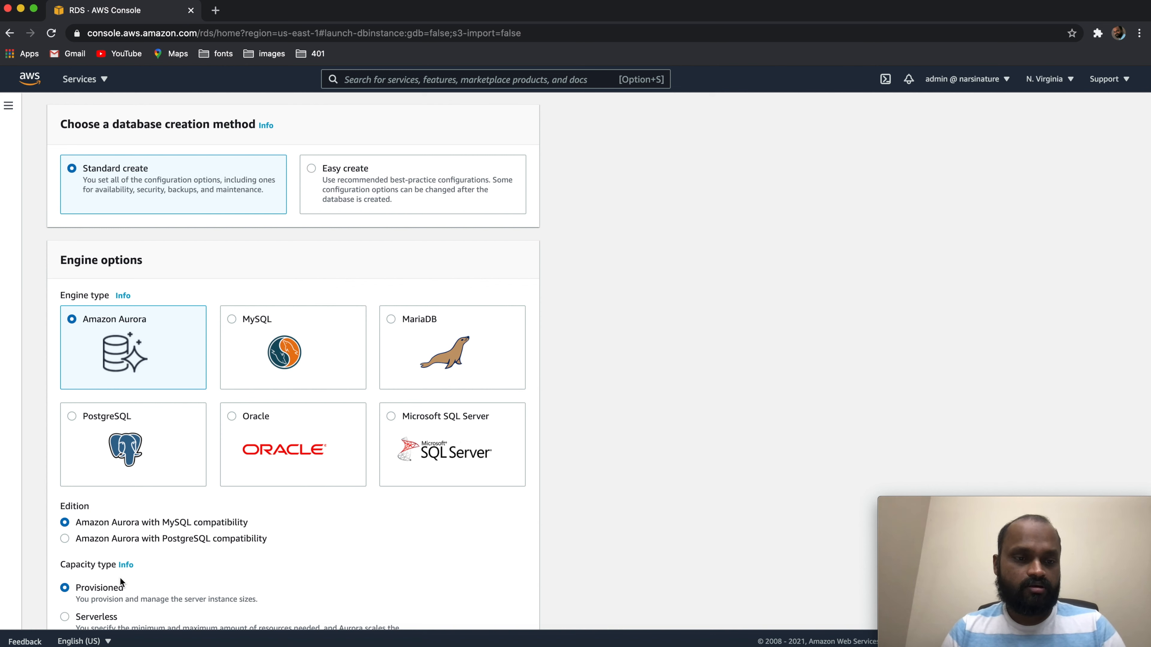
left_click(73, 417)
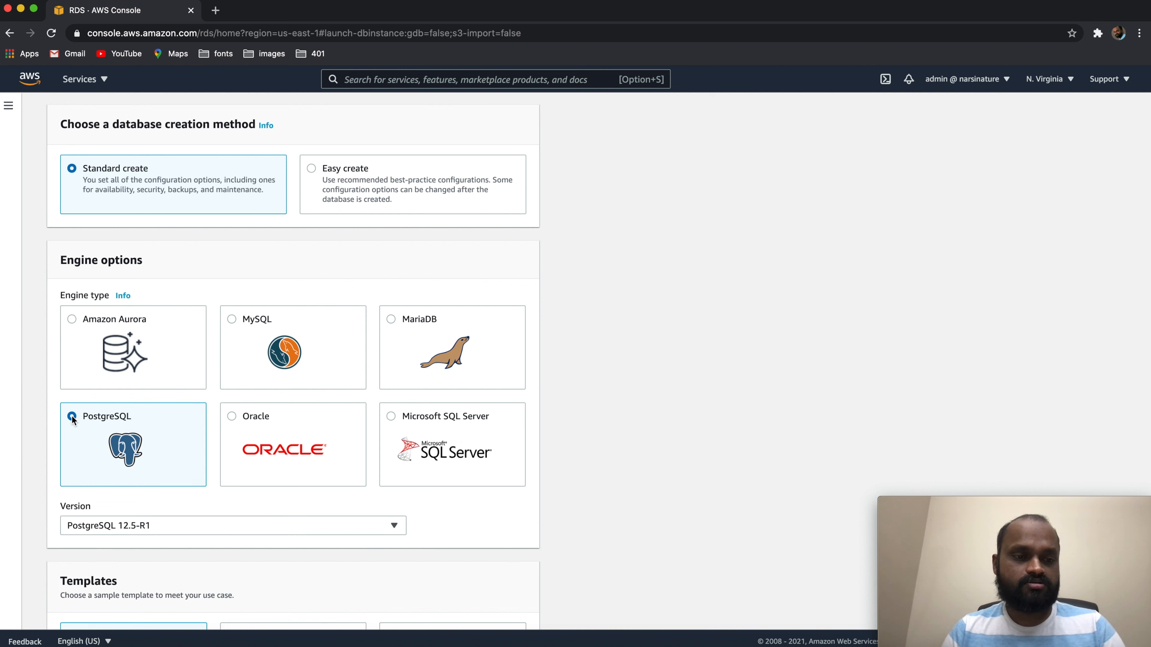
scroll(475, 556, "down", 4)
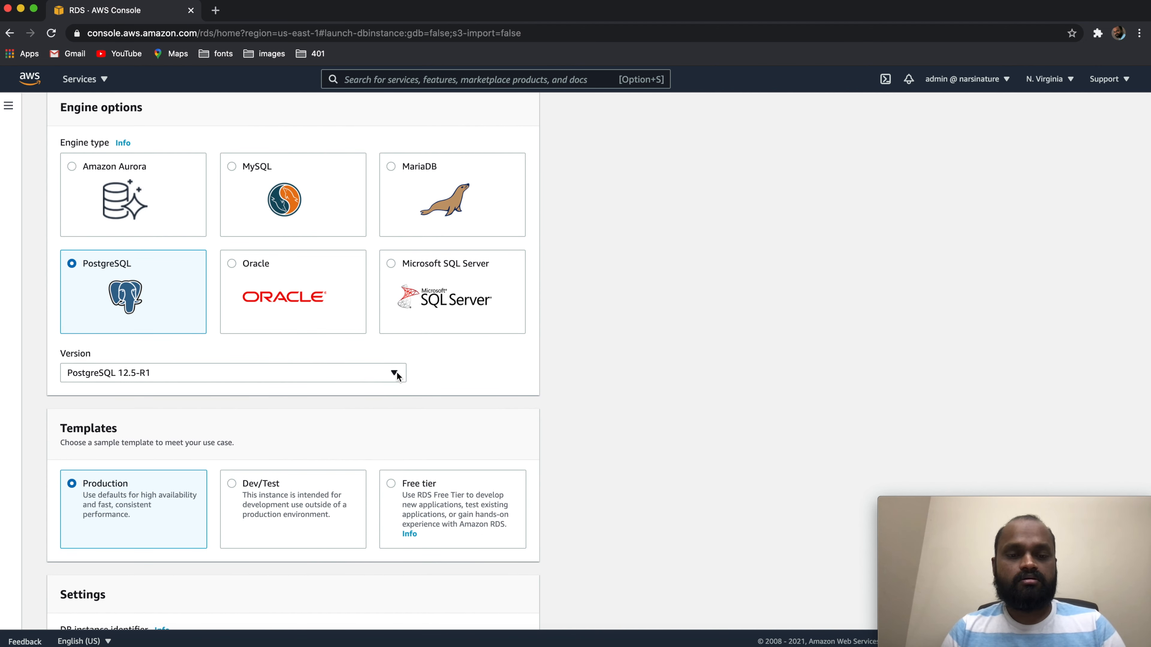
left_click(395, 373)
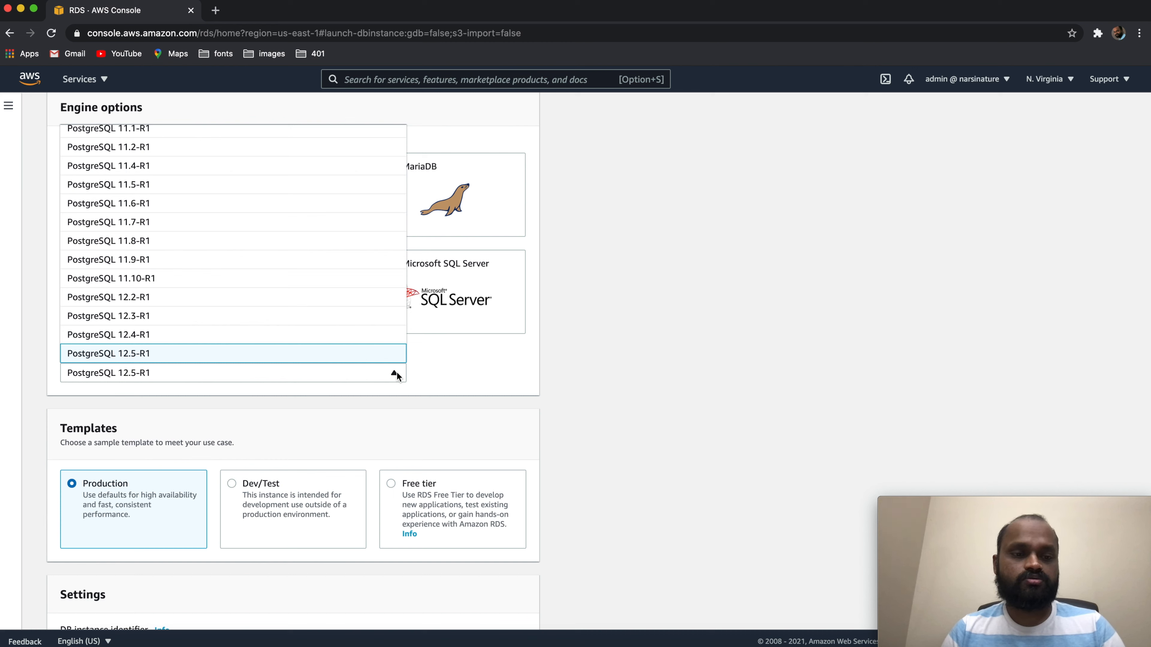
left_click(631, 377)
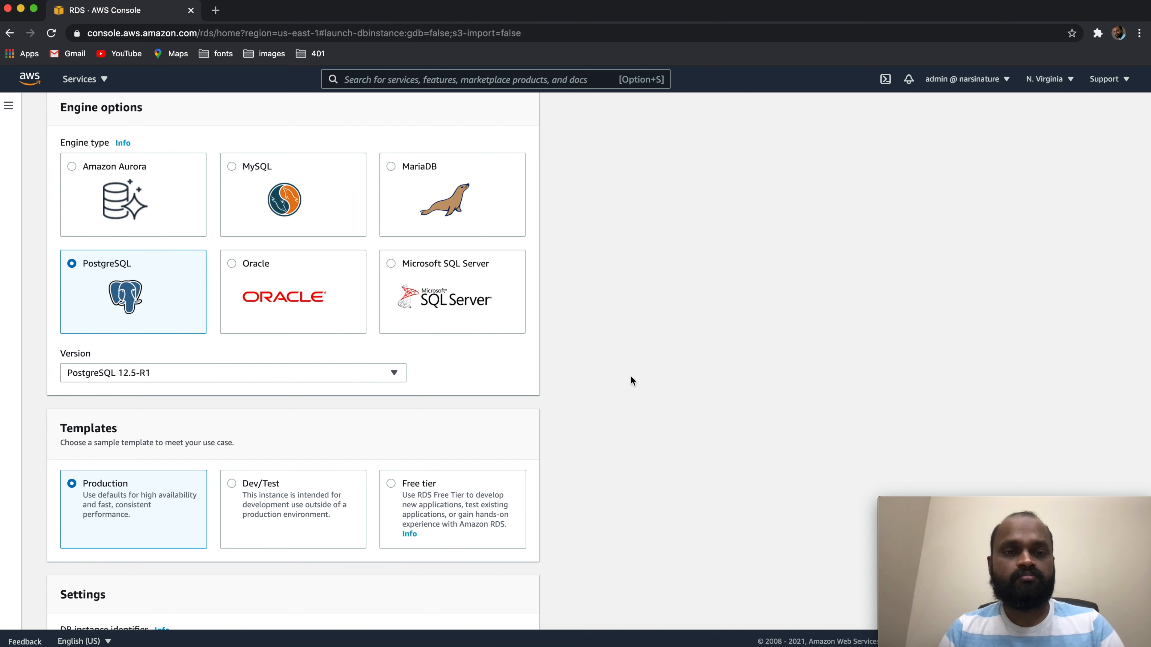
Choose the Free tier template and set the DB instance identifier to demodb
scroll(562, 415, "down", 5)
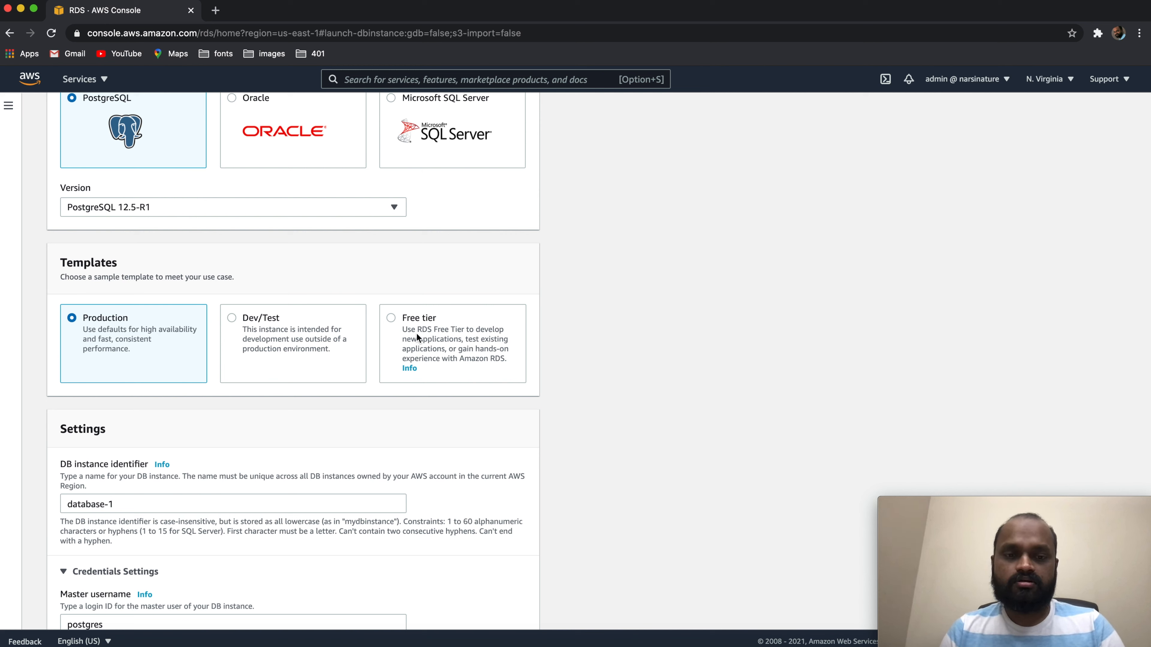
left_click(391, 320)
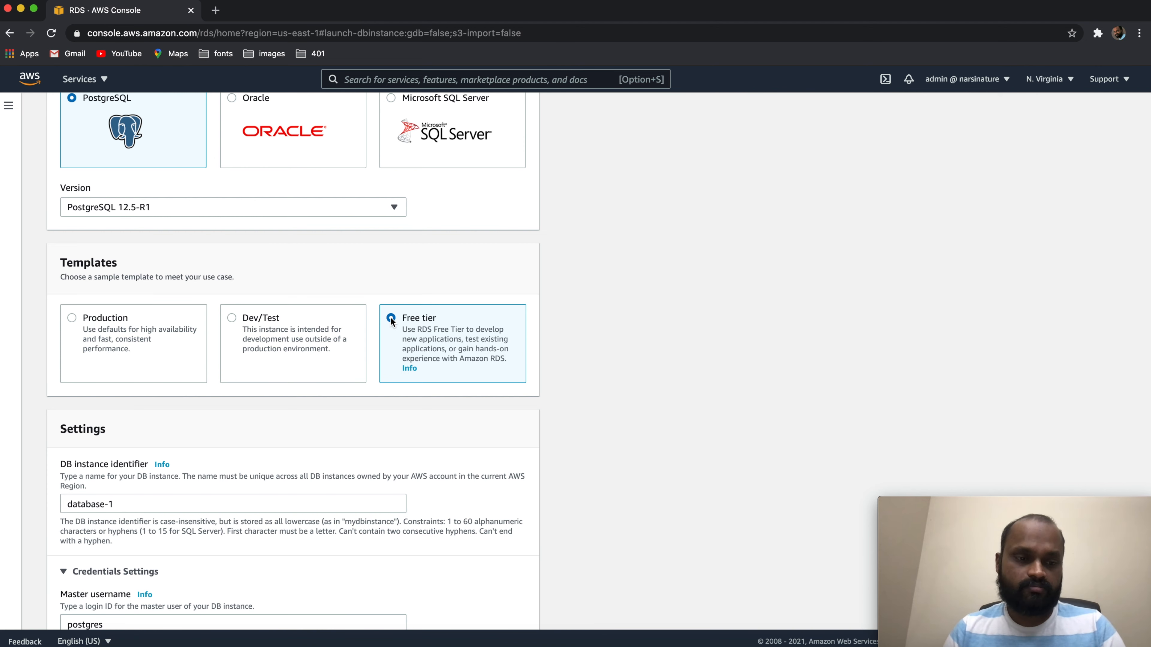
scroll(392, 320, "down", 3)
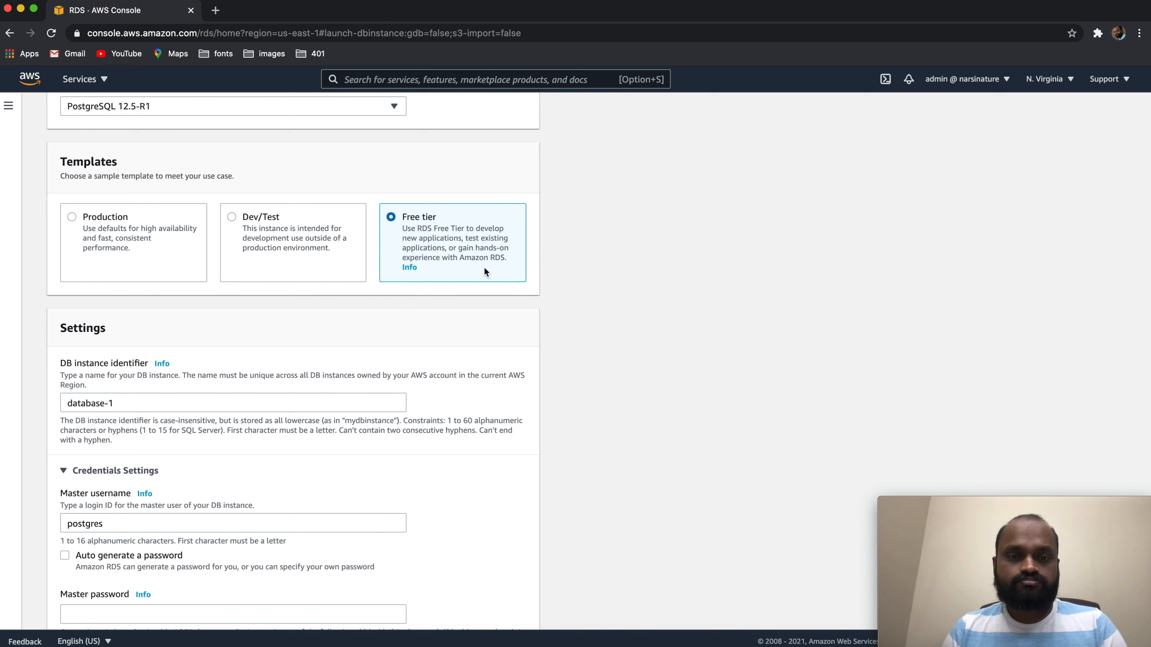
scroll(289, 337, "down", 3)
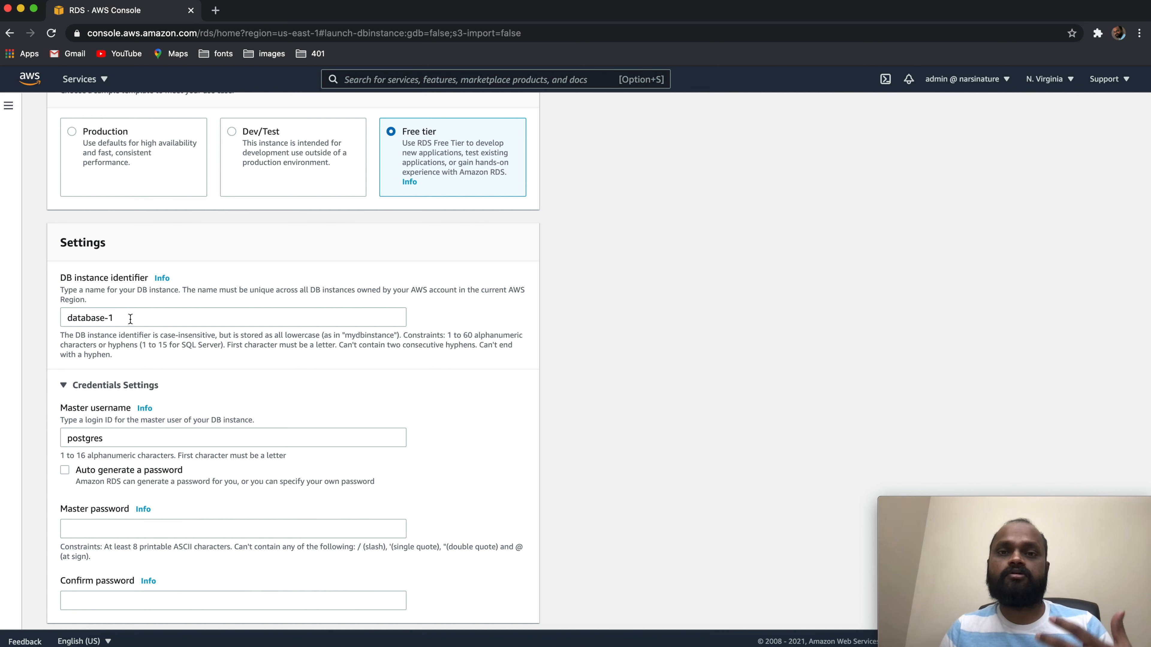
left_click_drag(130, 319, 21, 312)
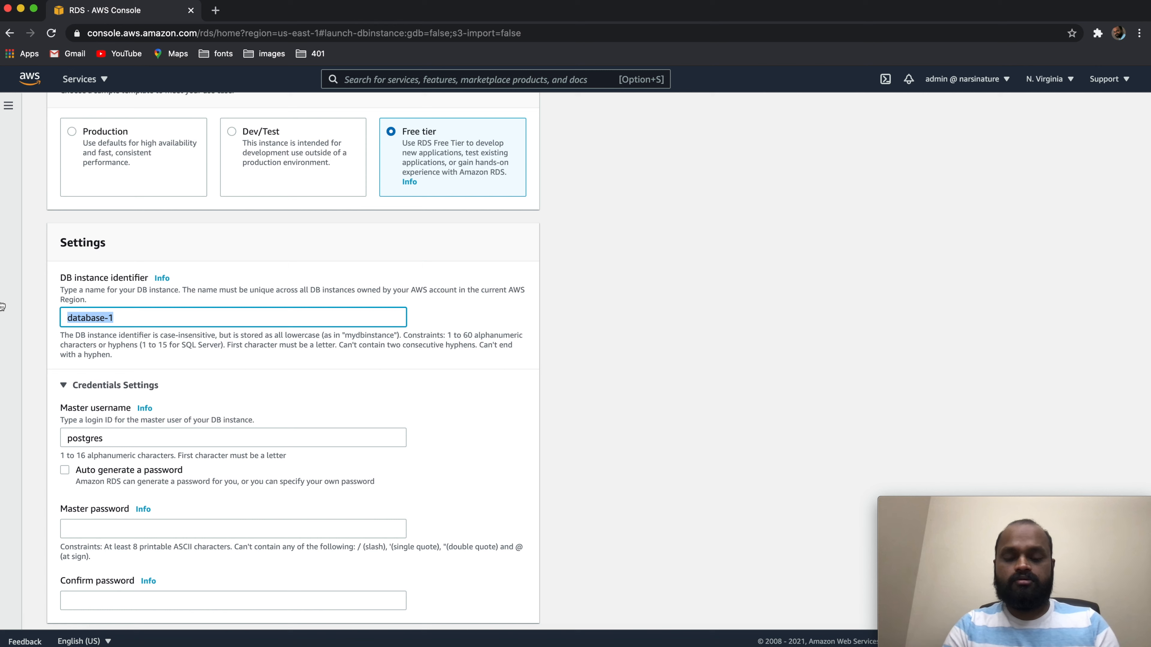
type("demodb")
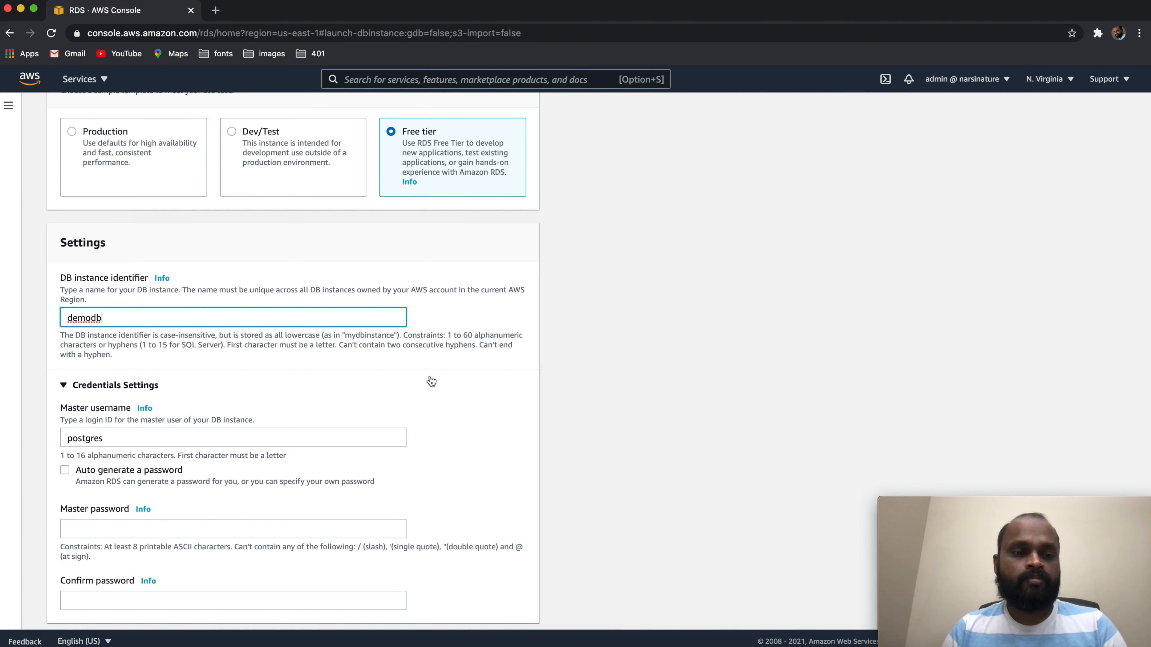
Enter the master password for the database's master user and repeat it in the password confirmation
scroll(430, 381, "down", 2)
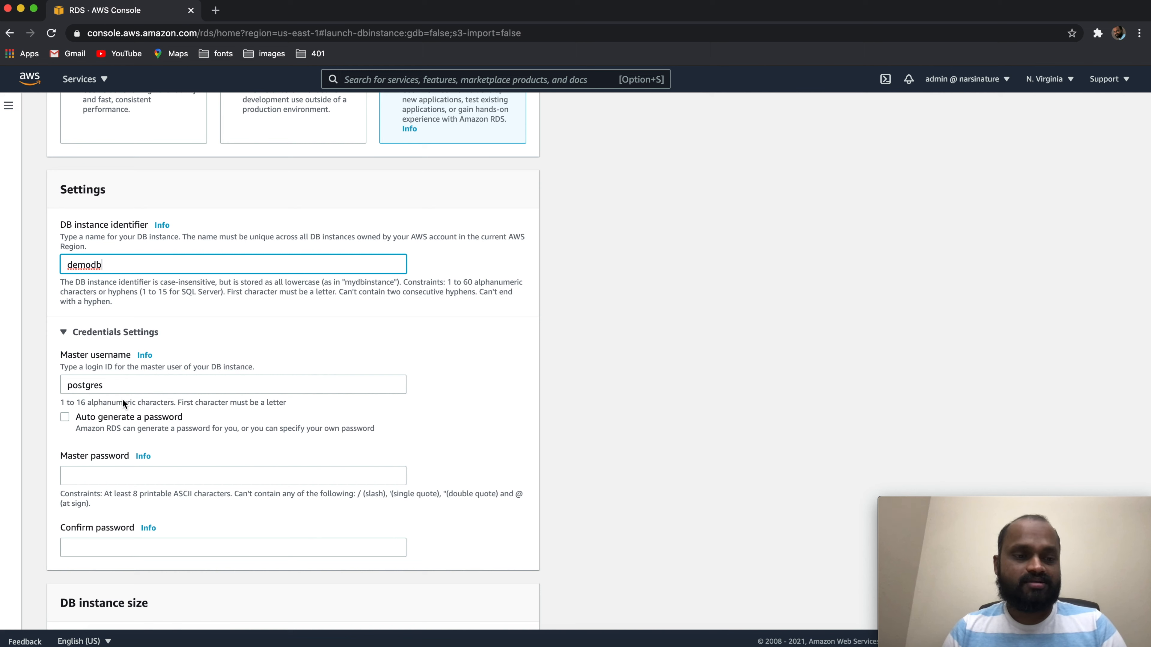
left_click(78, 472)
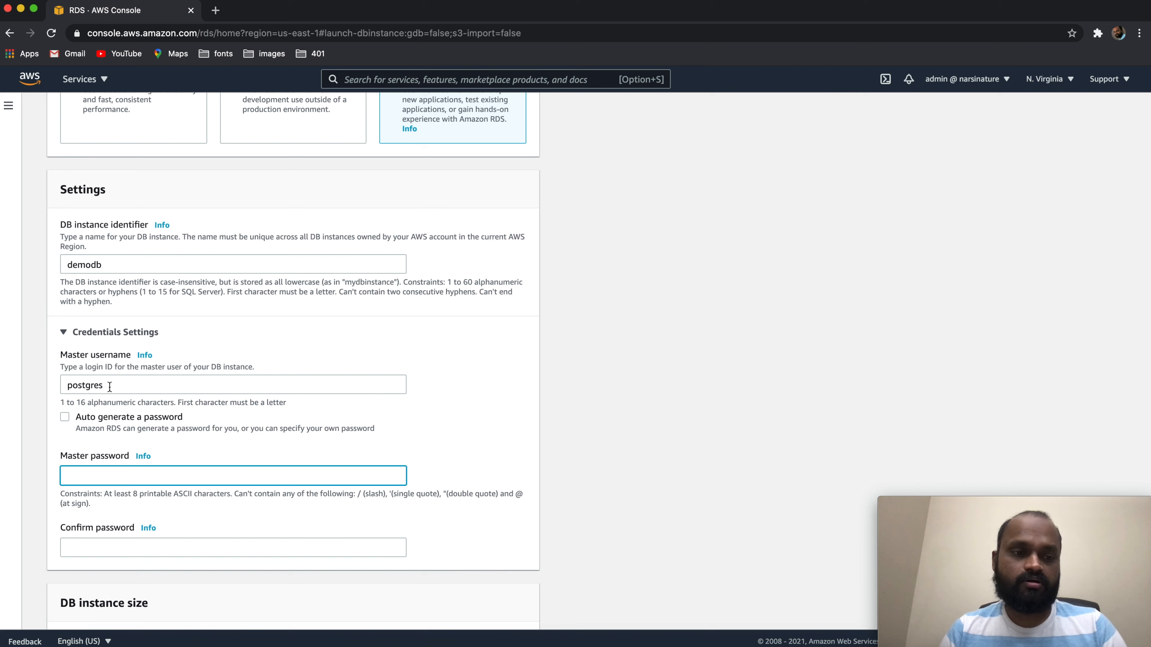
type("postgres")
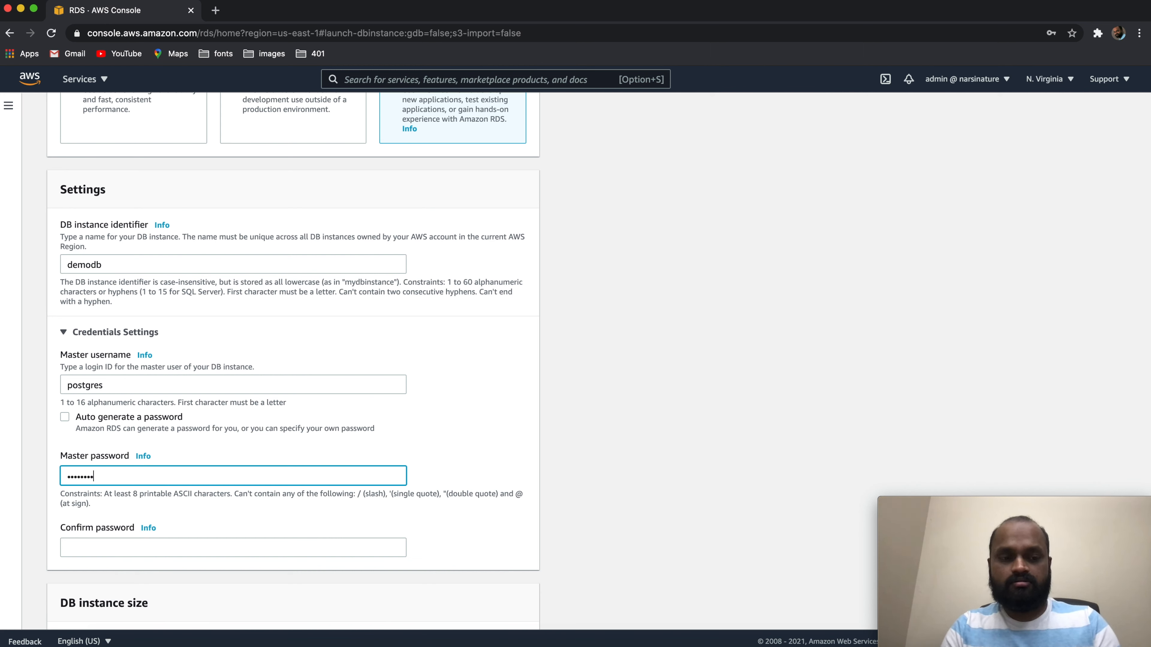
left_click(113, 548)
type("postgres")
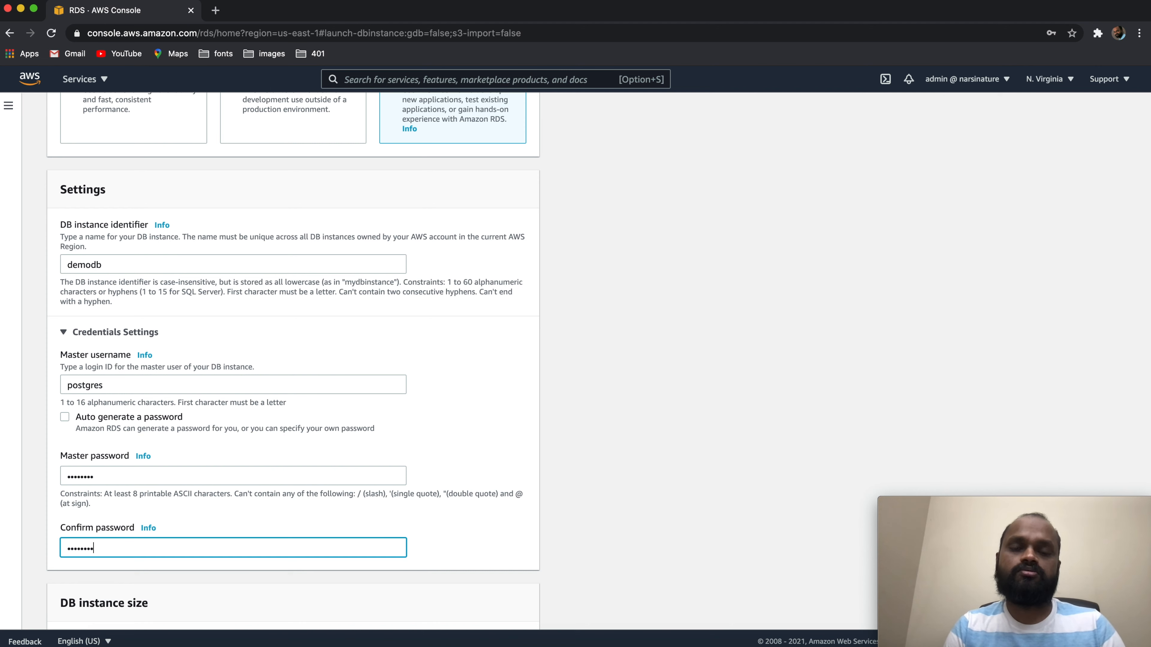
Choose db.t2.micro from the burstable DB instance classes
scroll(294, 361, "down", 3)
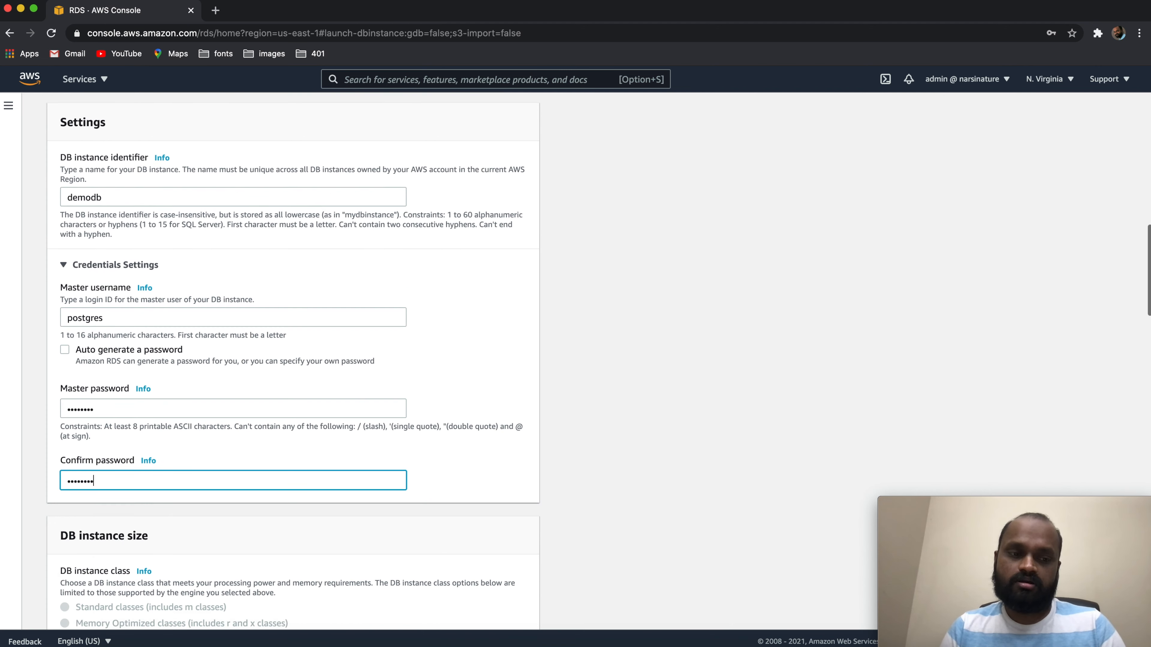
scroll(294, 360, "down", 12)
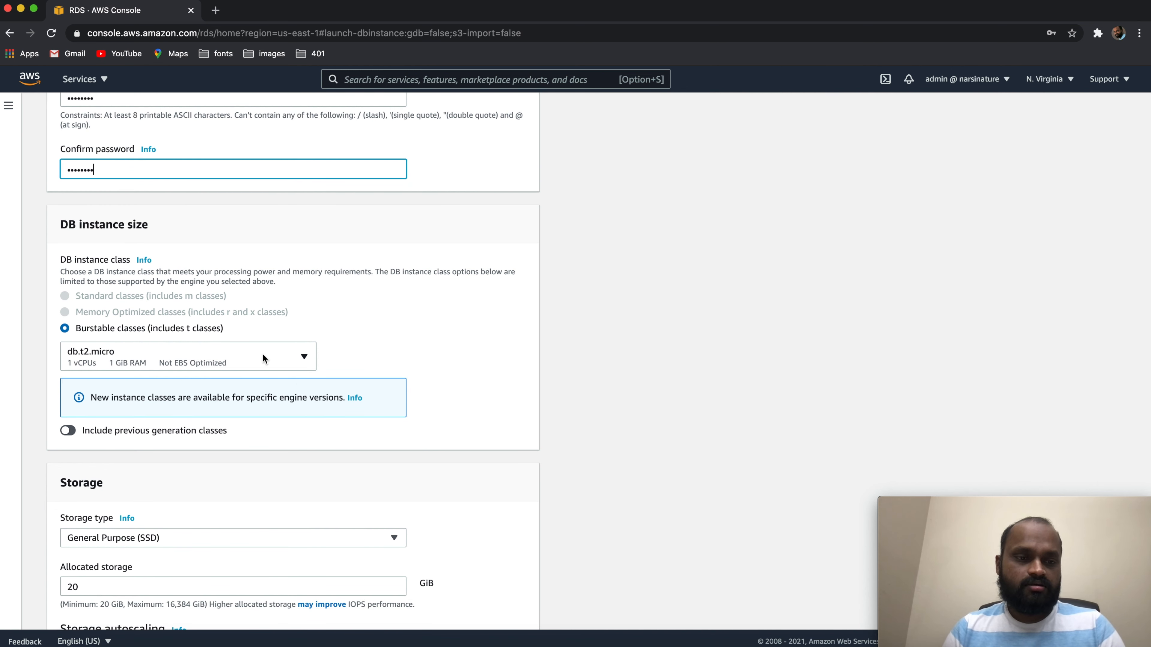
left_click(306, 358)
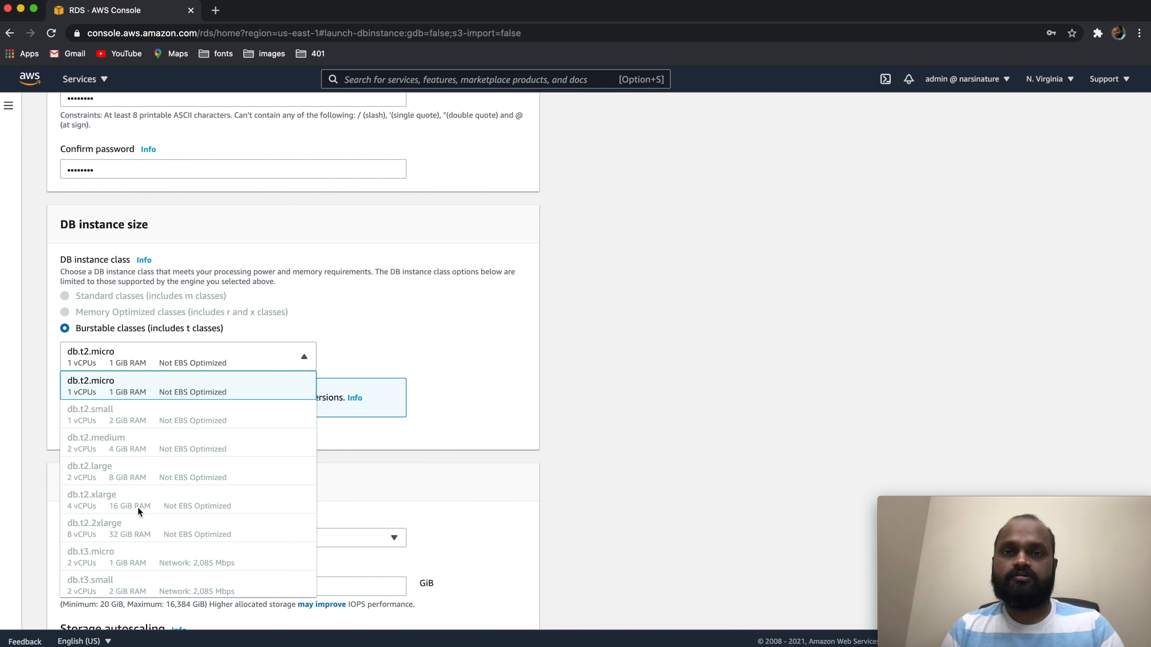
left_click(86, 387)
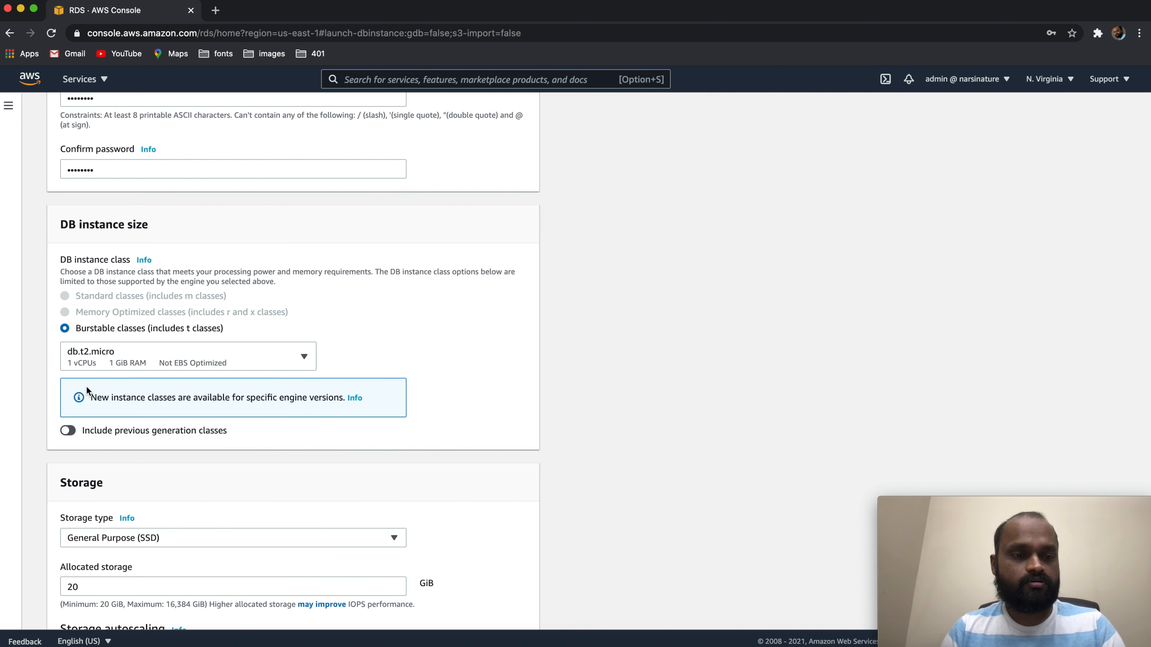
Disable storage autoscaling in the database's storage settings
scroll(583, 386, "down", 2)
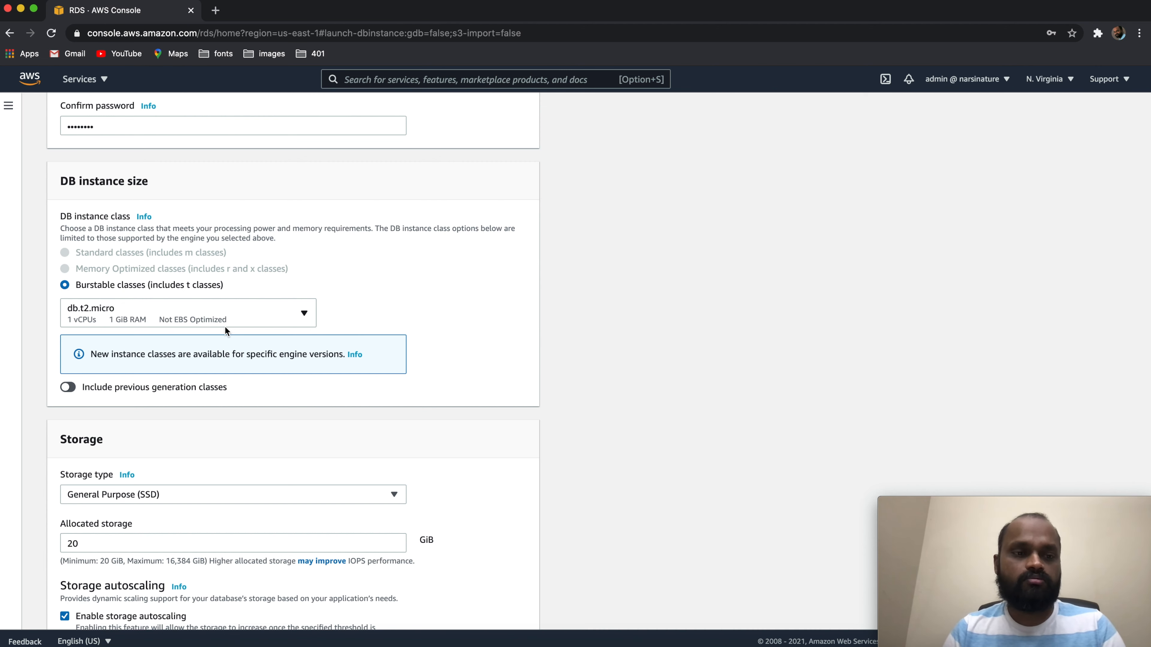
scroll(225, 326, "down", 5)
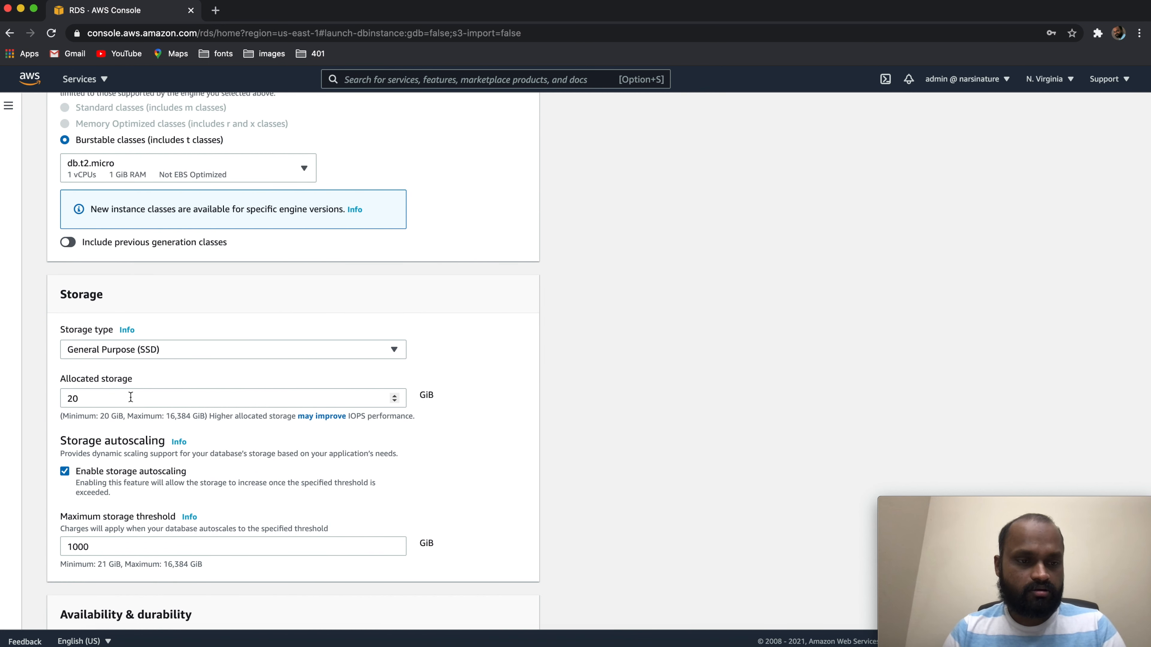
left_click(63, 472)
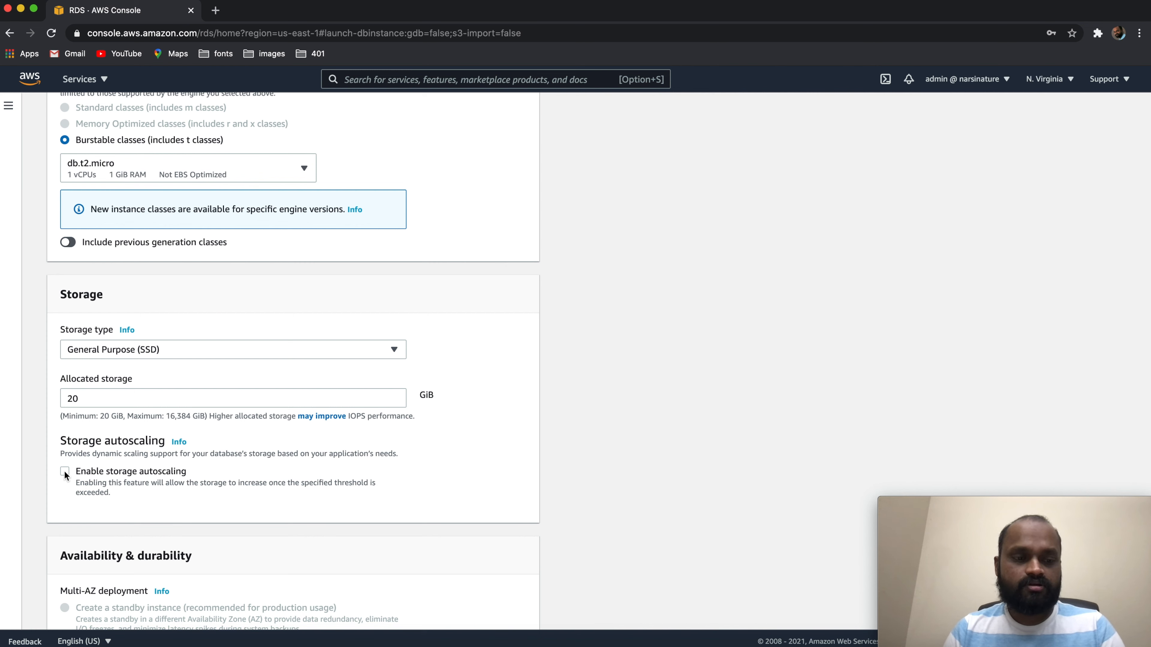
left_click(64, 470)
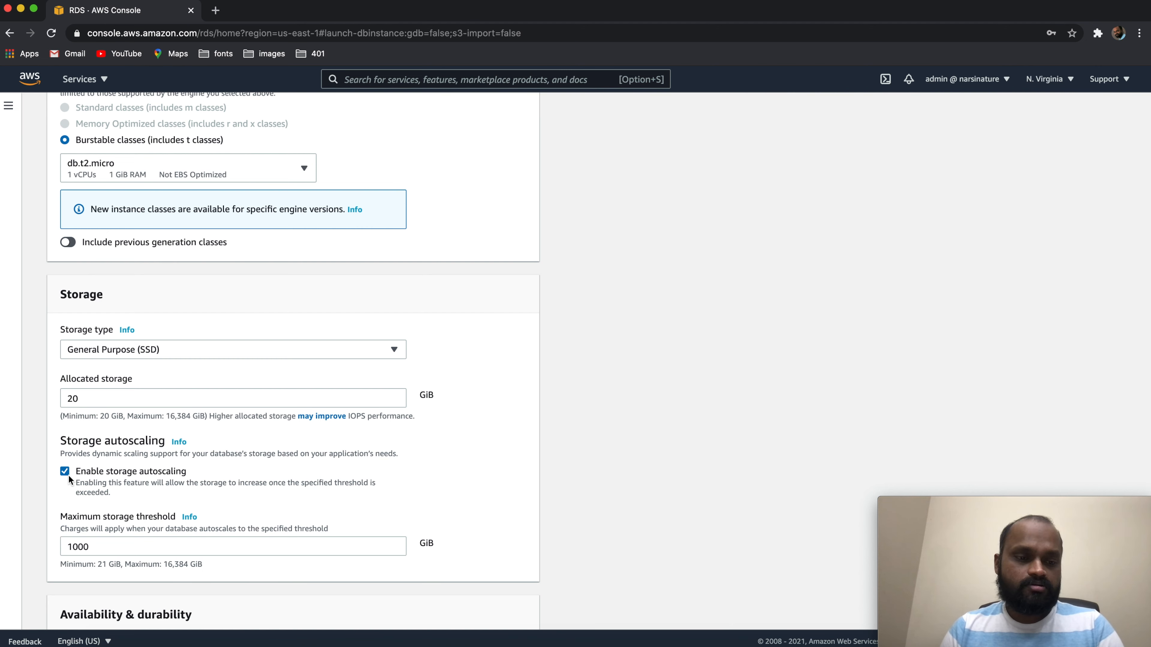
scroll(68, 475, "down", 2)
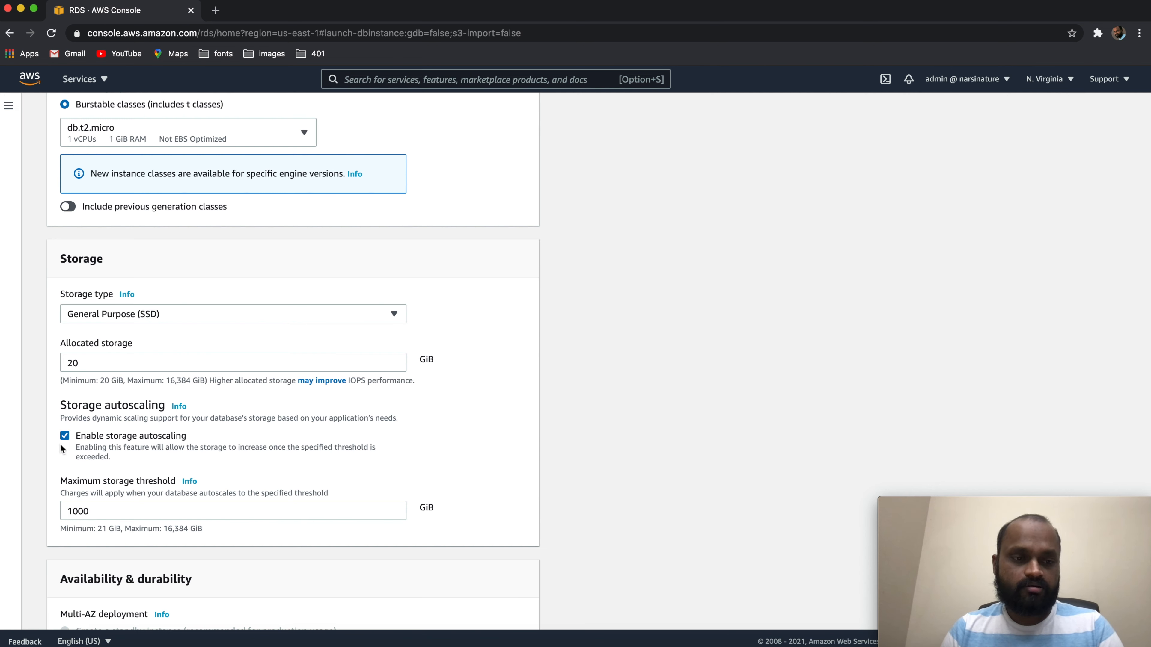
left_click(65, 437)
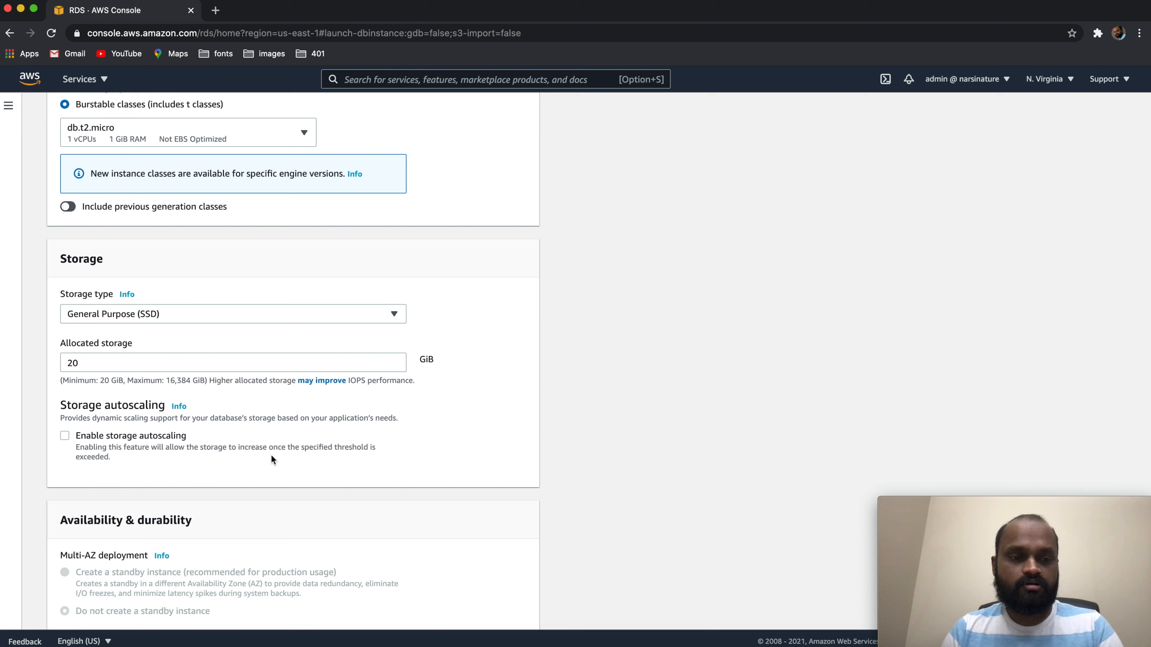
Try to set the allocated storage to 1 GiB and return it to 20 GiB
left_click_drag(87, 362, 32, 363)
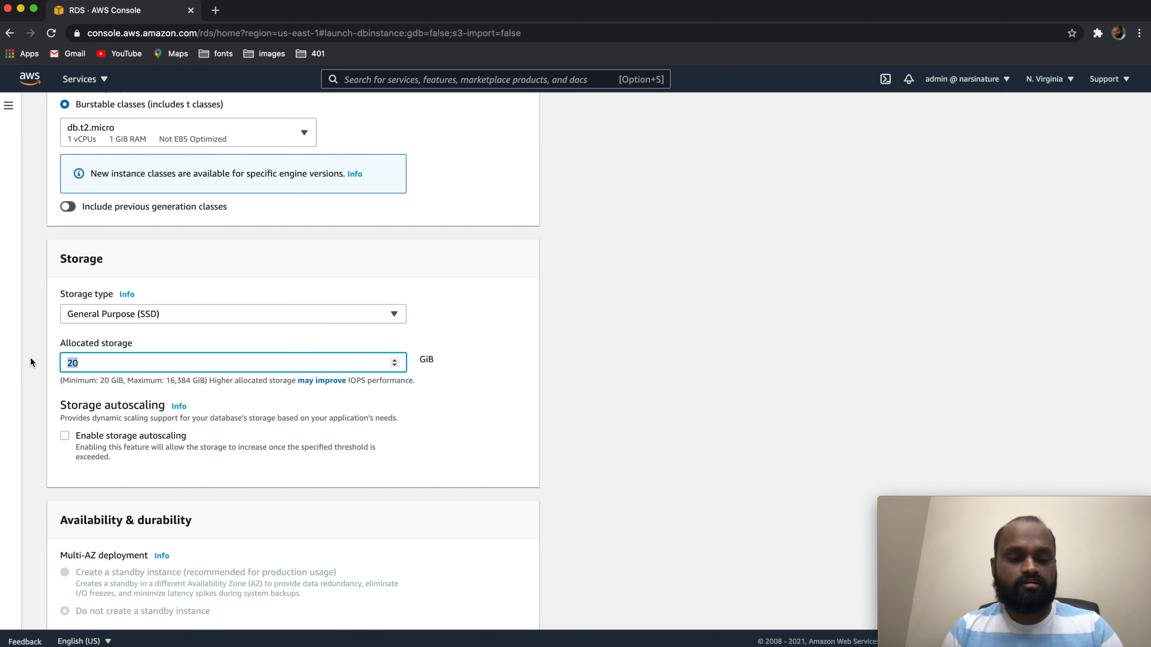
type("1")
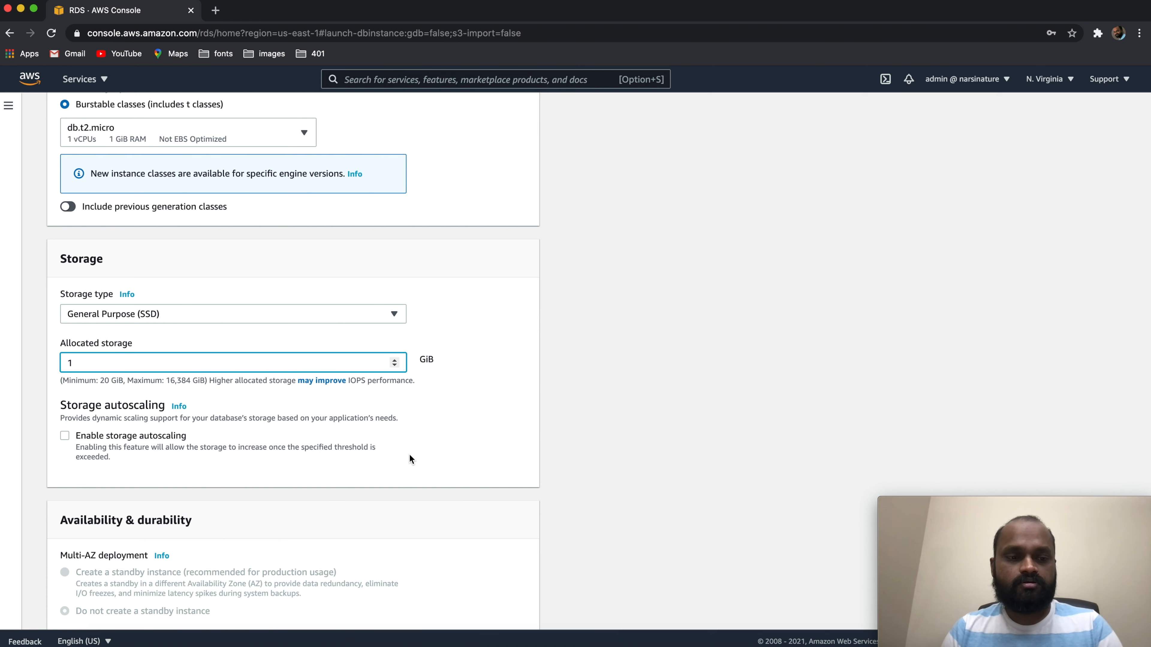
scroll(447, 435, "down", 1)
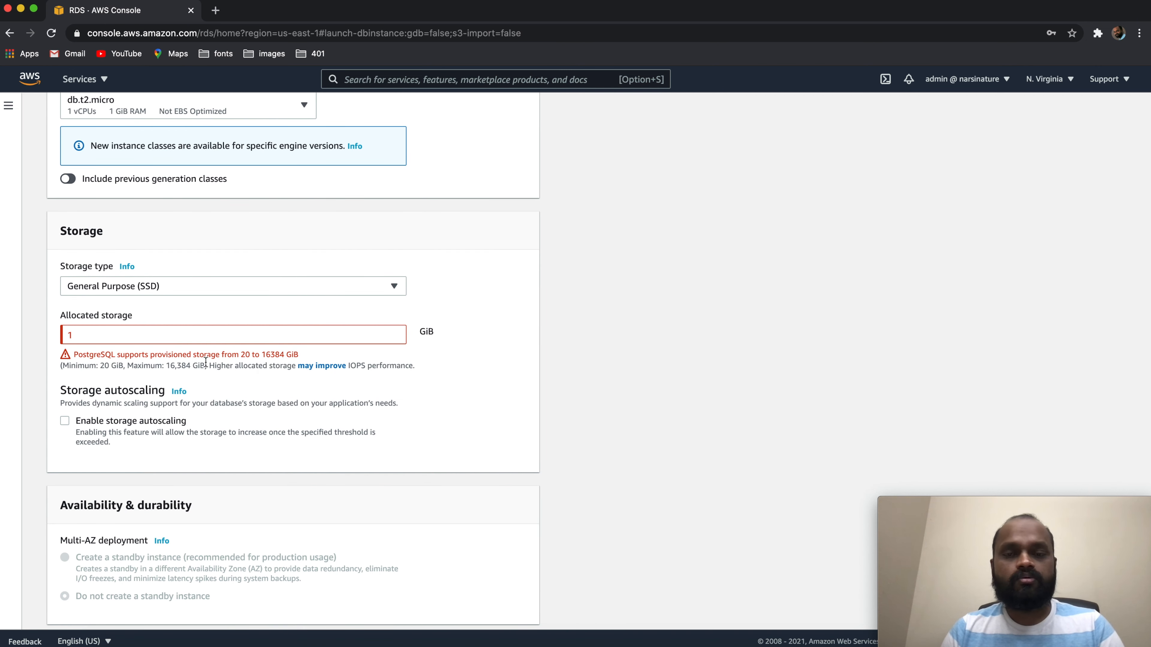
left_click(101, 333)
key("BackSpace")
type("20")
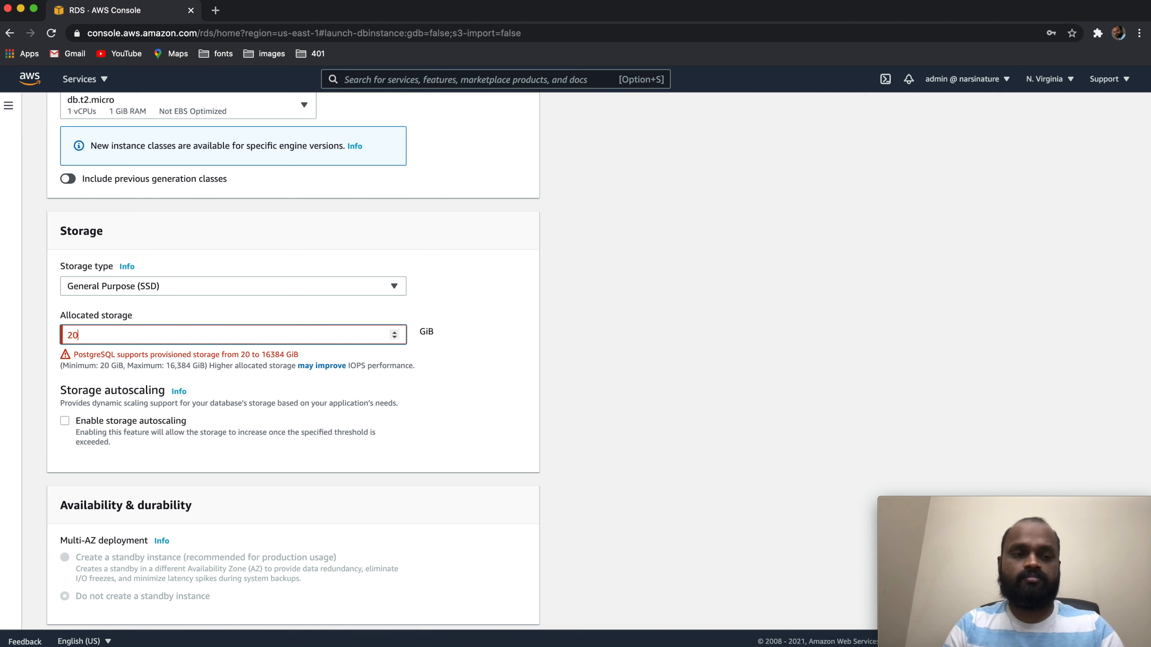
left_click(497, 403)
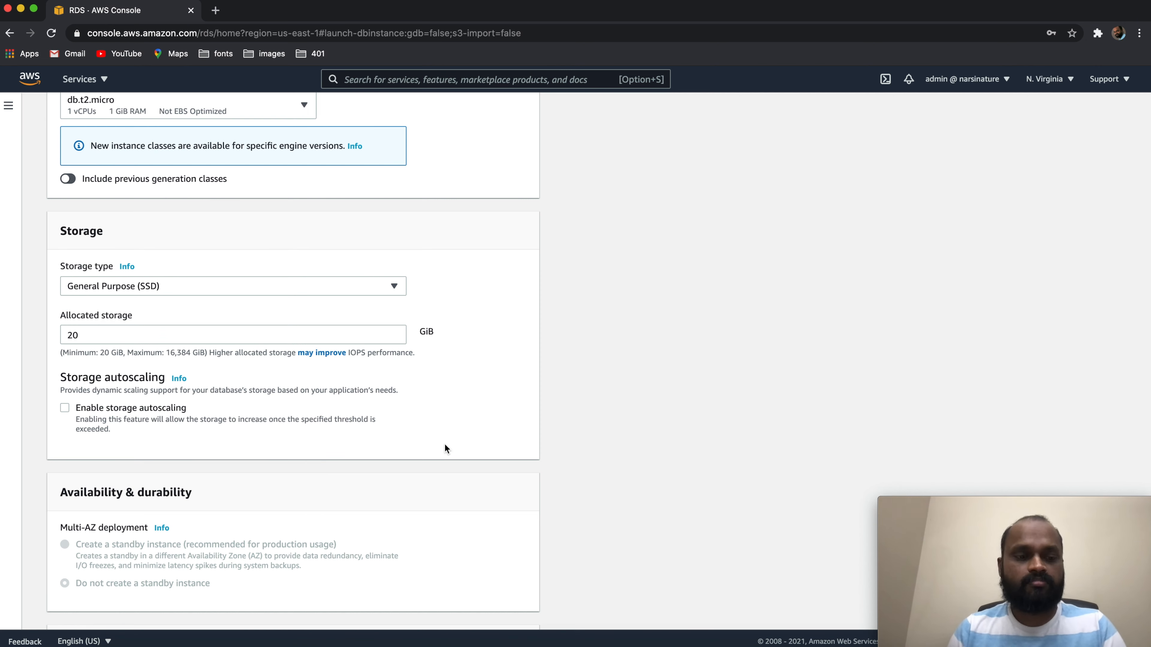
Review the Multi-AZ deployment and connectivity settings, including the virtual private cloud choices for the database
scroll(444, 446, "down", 3)
scroll(444, 448, "down", 3)
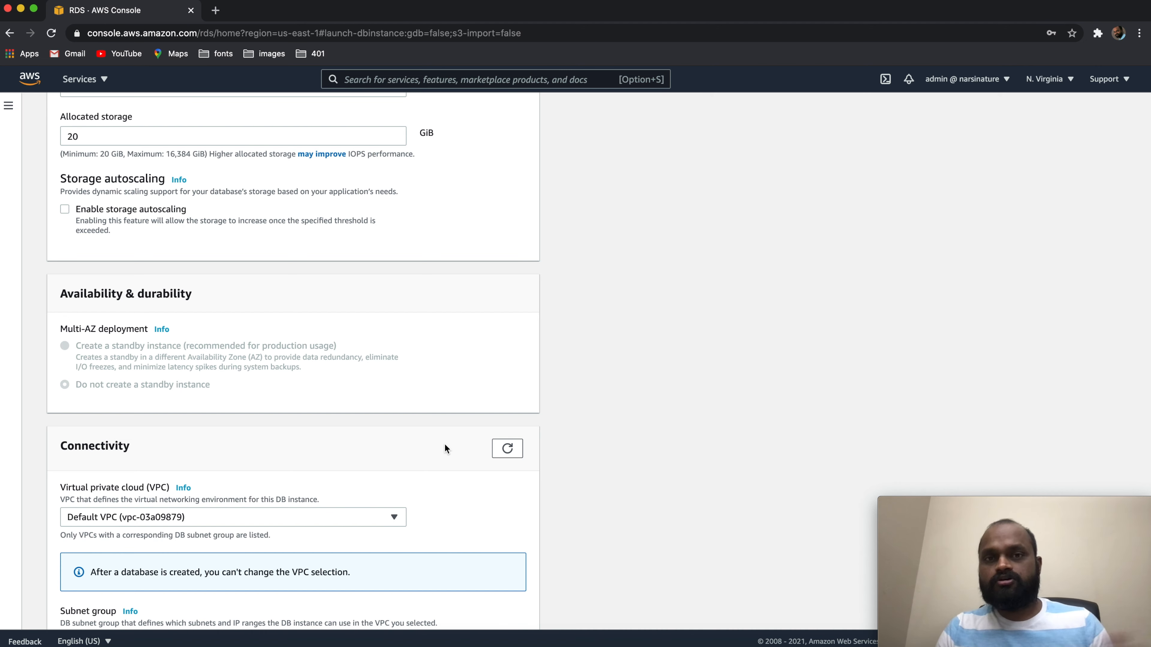
scroll(445, 445, "down", 1)
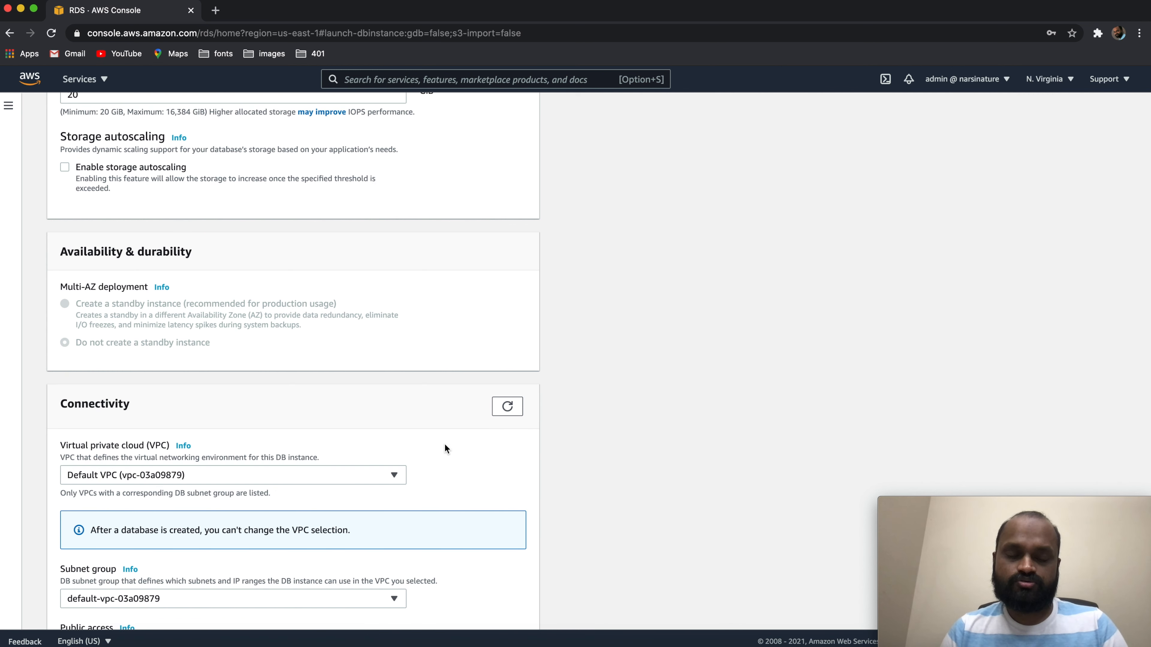
scroll(445, 446, "down", 2)
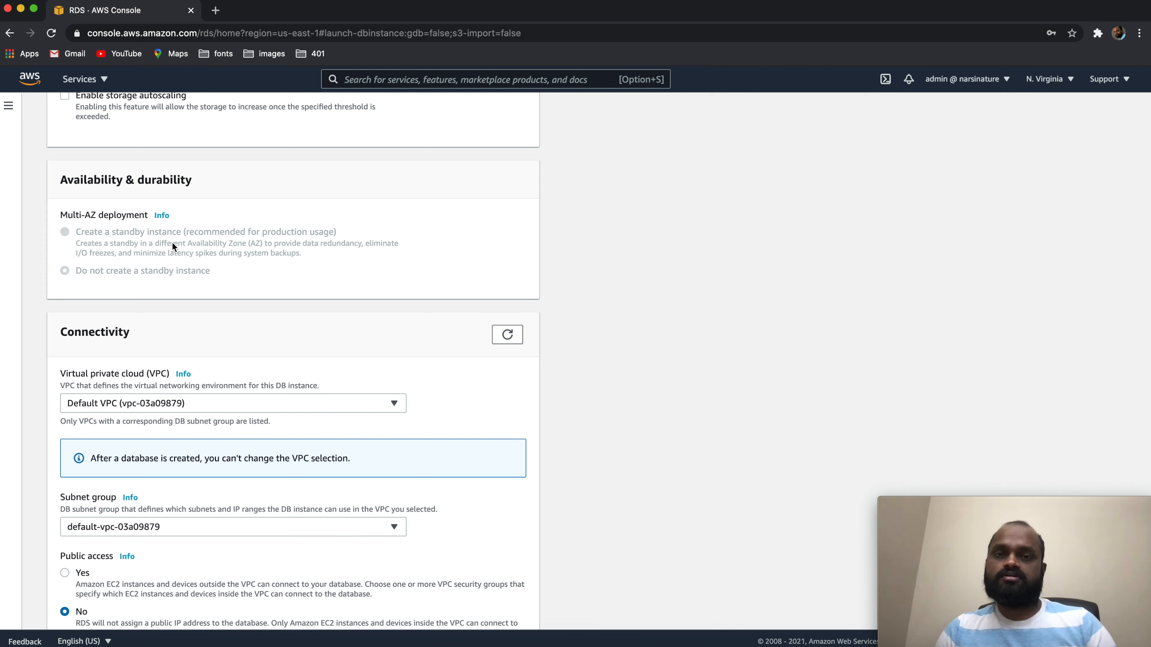
scroll(385, 256, "down", 7)
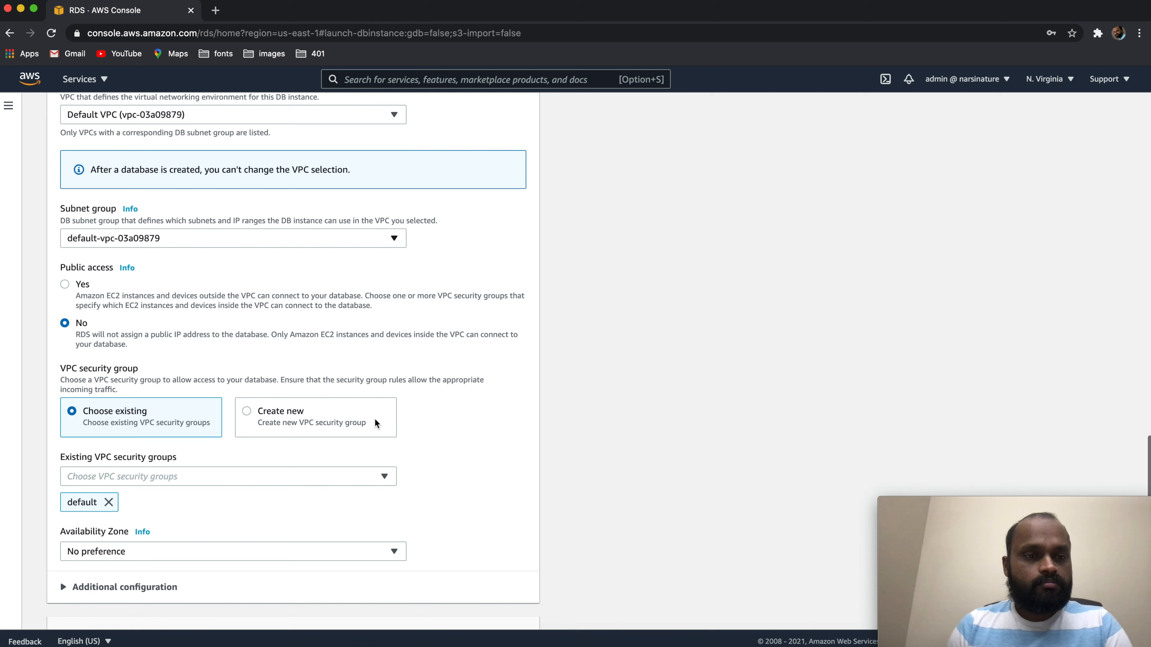
scroll(385, 257, "up", 3)
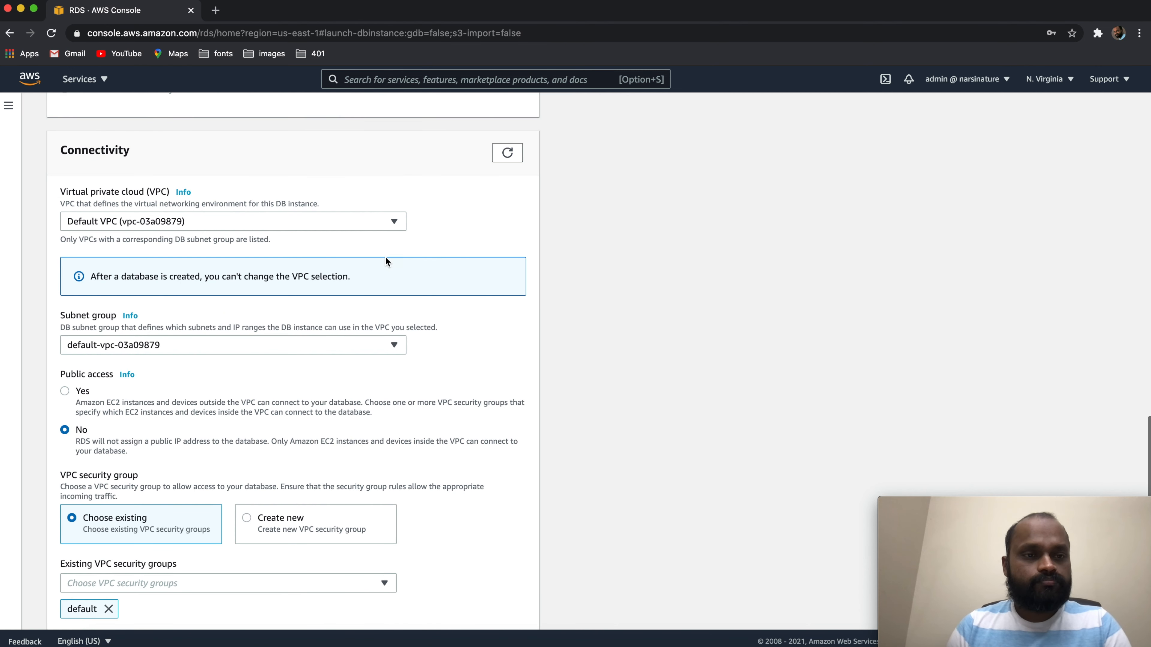
left_click(398, 220)
left_click(501, 223)
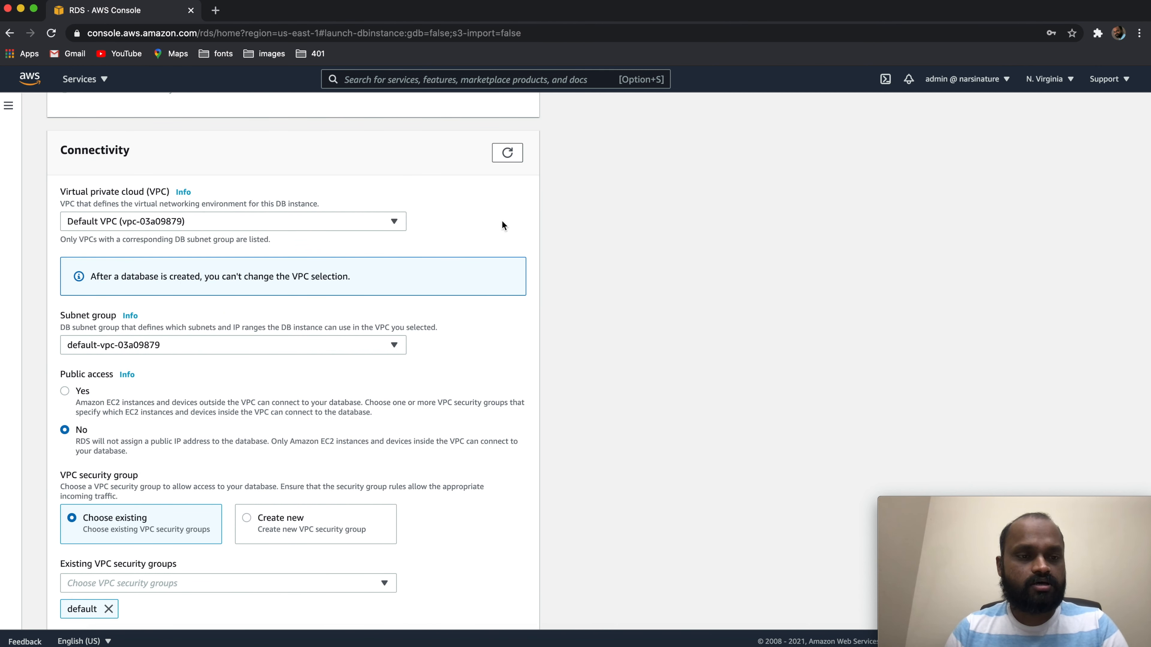
scroll(502, 222, "down", 1)
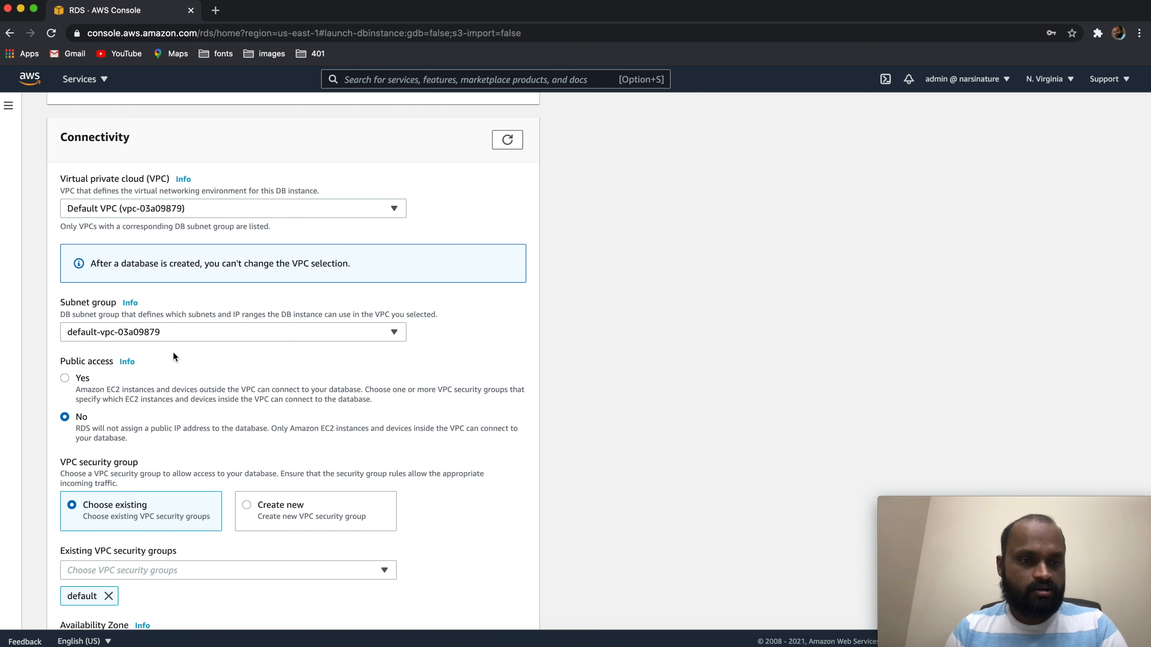
scroll(191, 358, "down", 2)
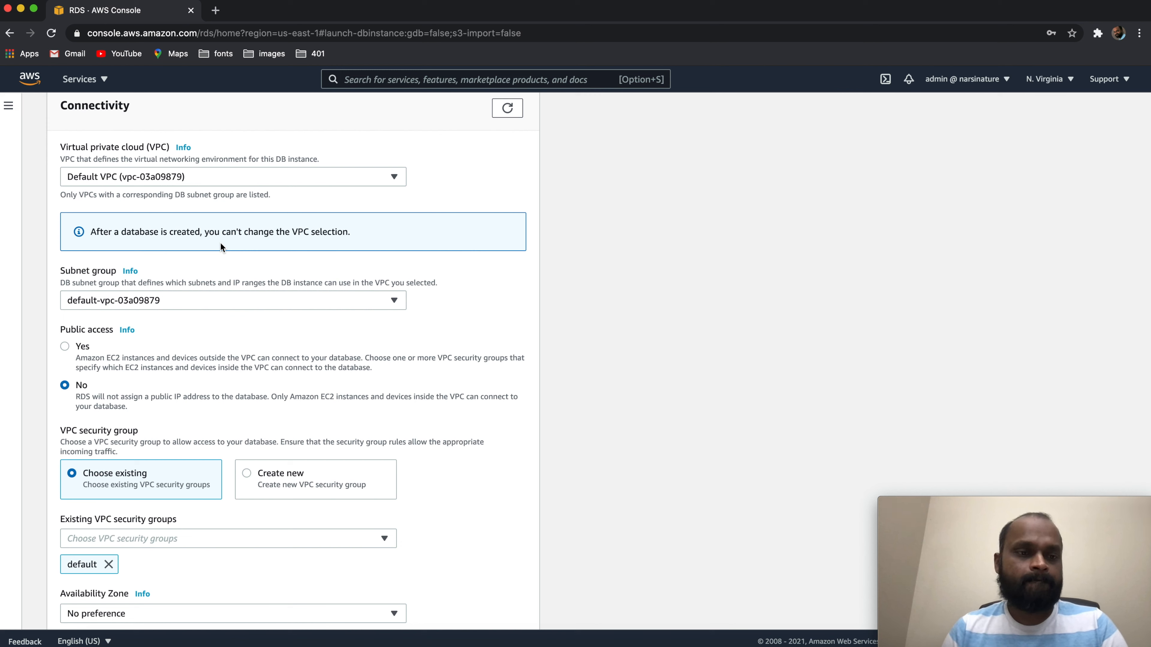
left_click(390, 182)
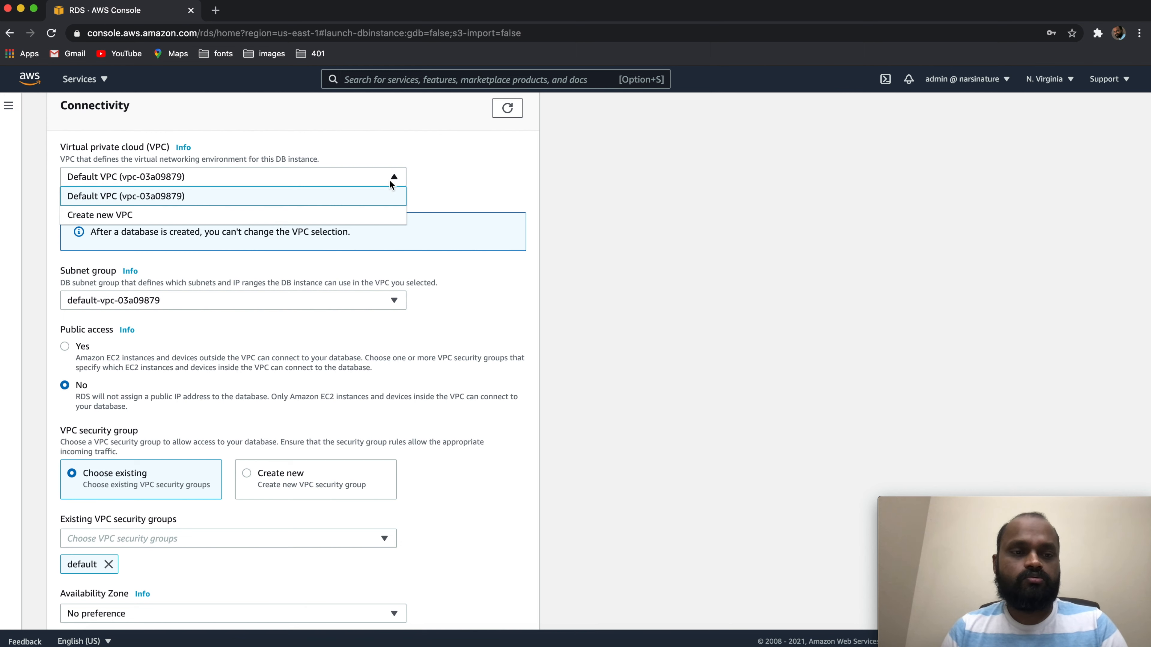
left_click(456, 175)
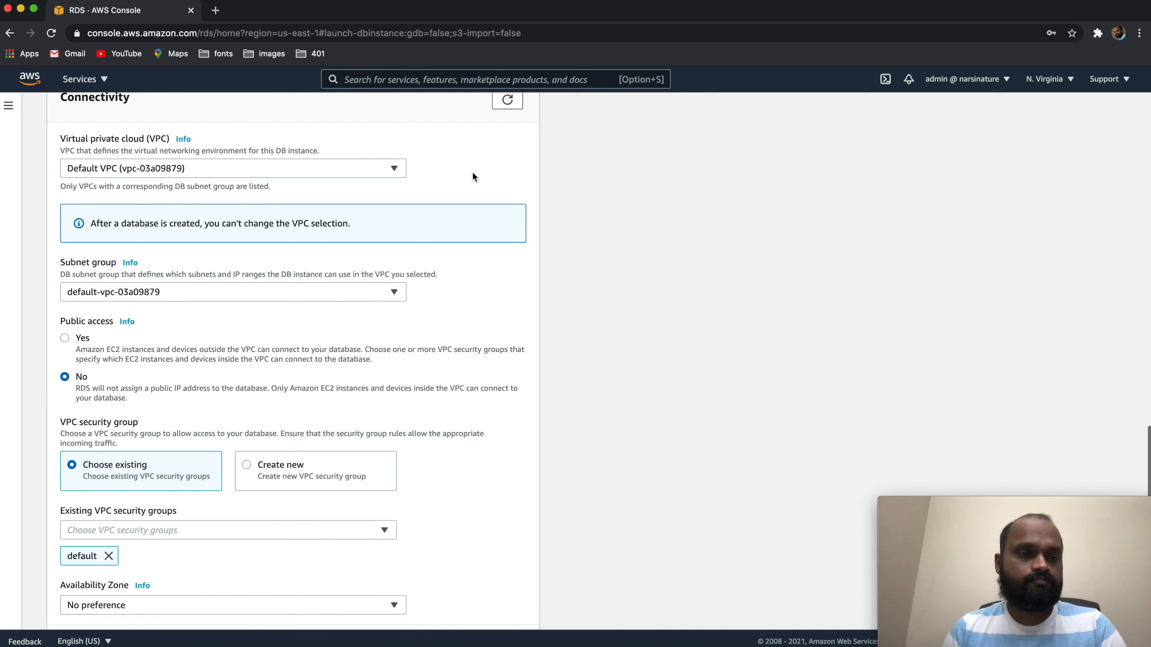
Enable public access to the database and expand the additional connectivity configuration with the database port
scroll(472, 171, "down", 2)
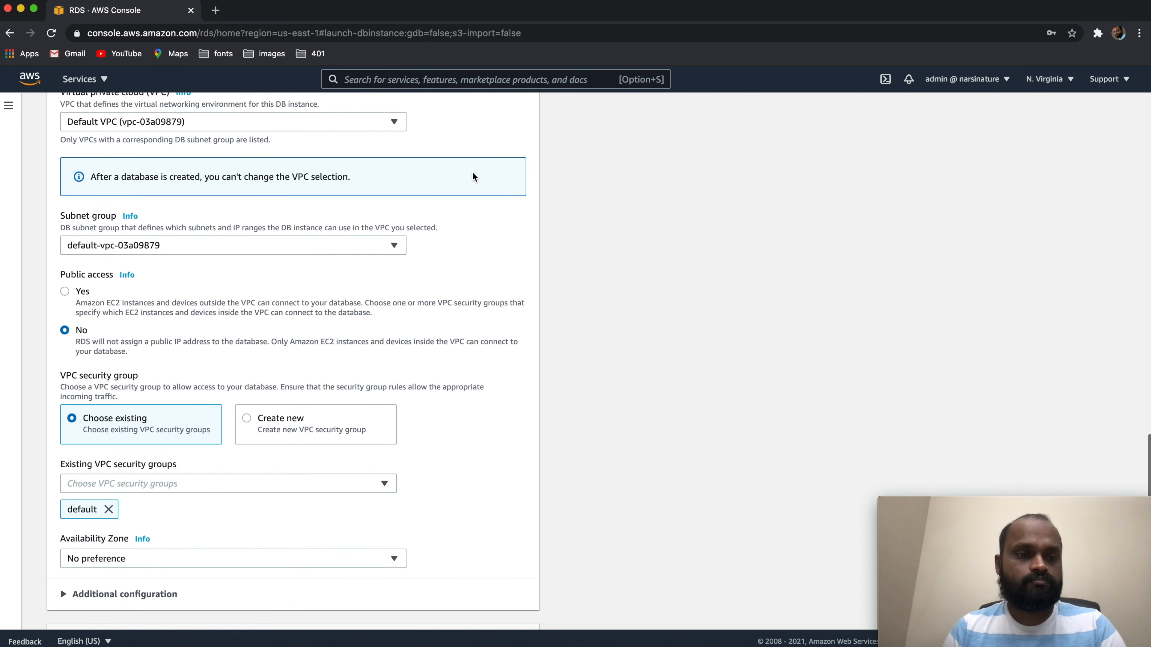
left_click(66, 291)
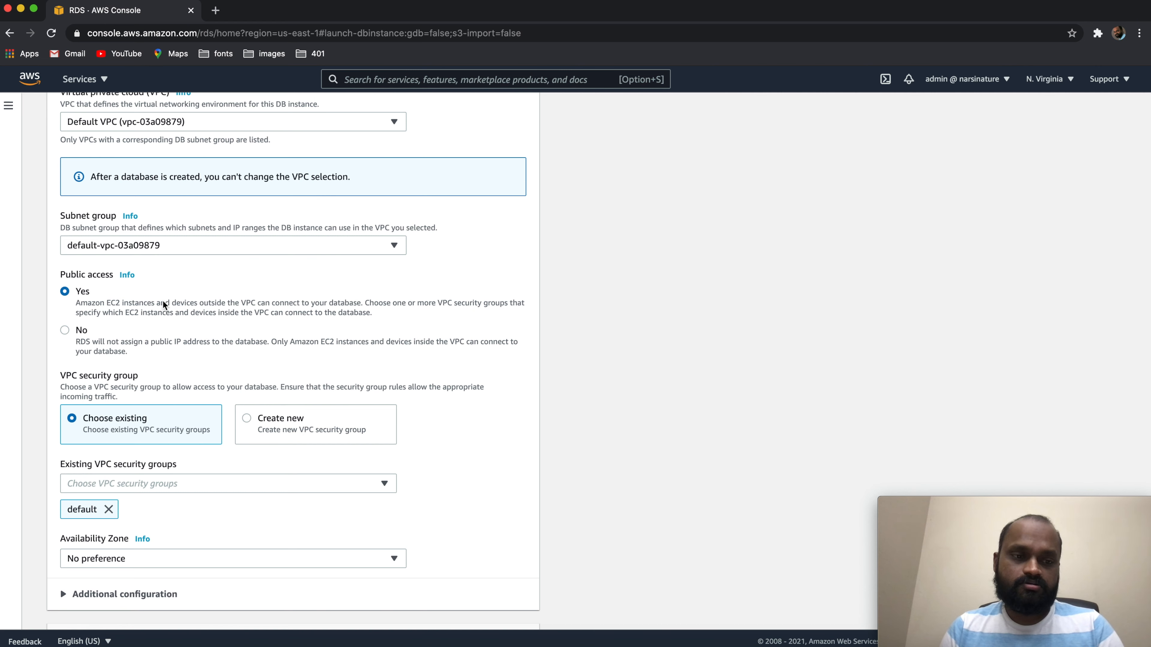
scroll(162, 302, "down", 1)
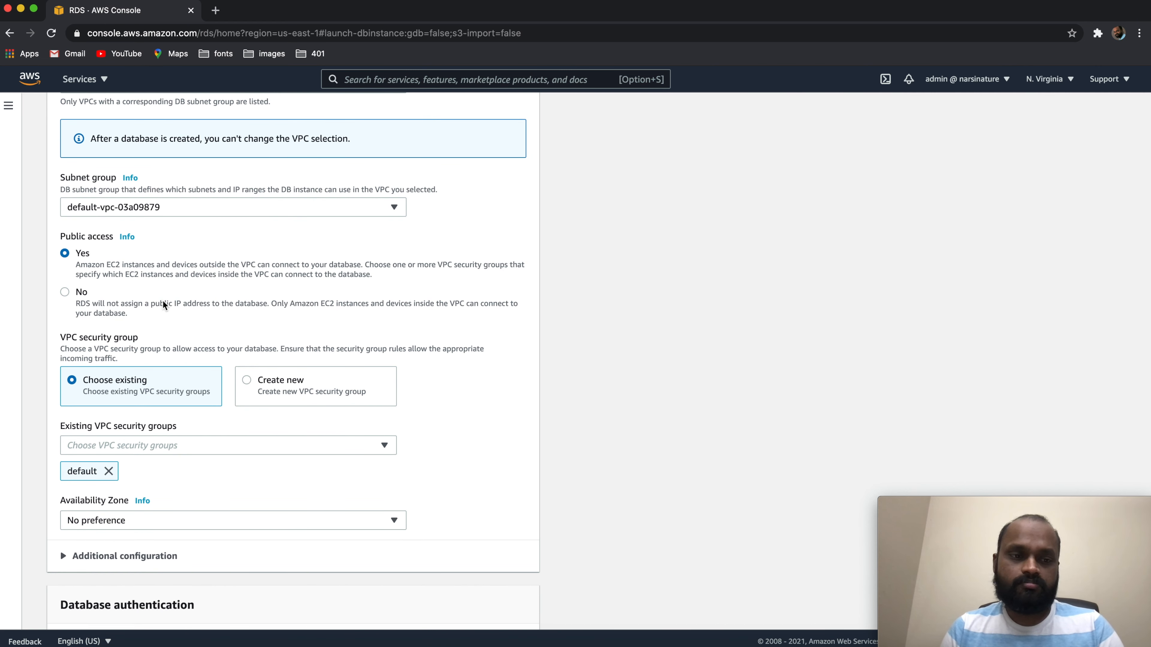
scroll(163, 300, "down", 2)
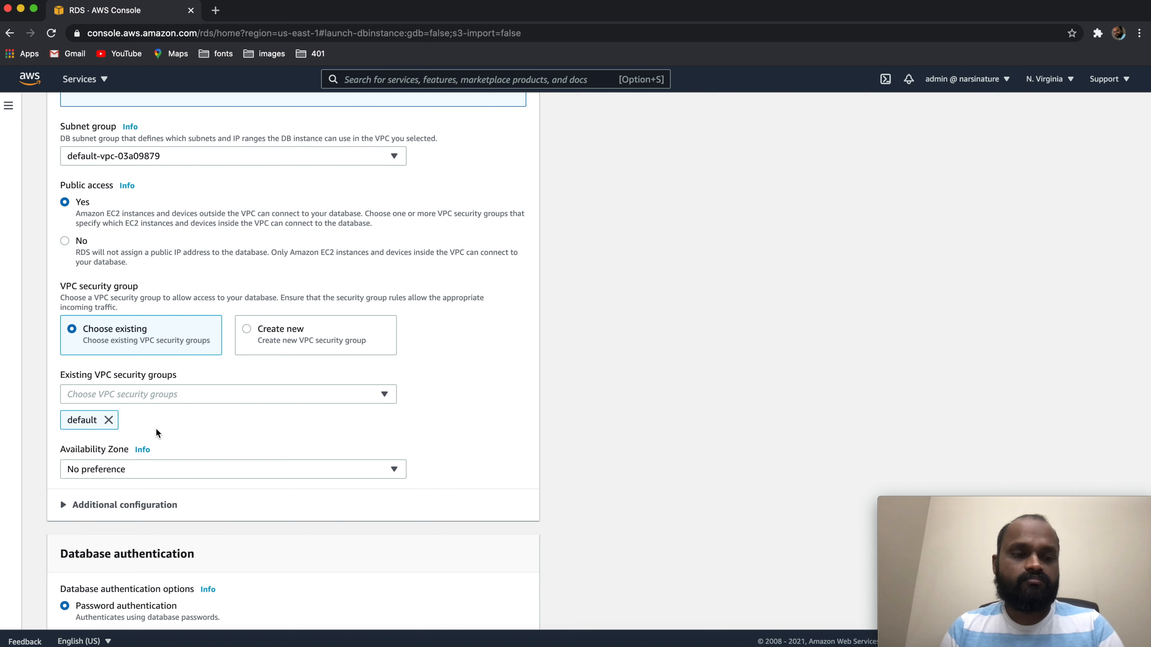
scroll(155, 429, "down", 5)
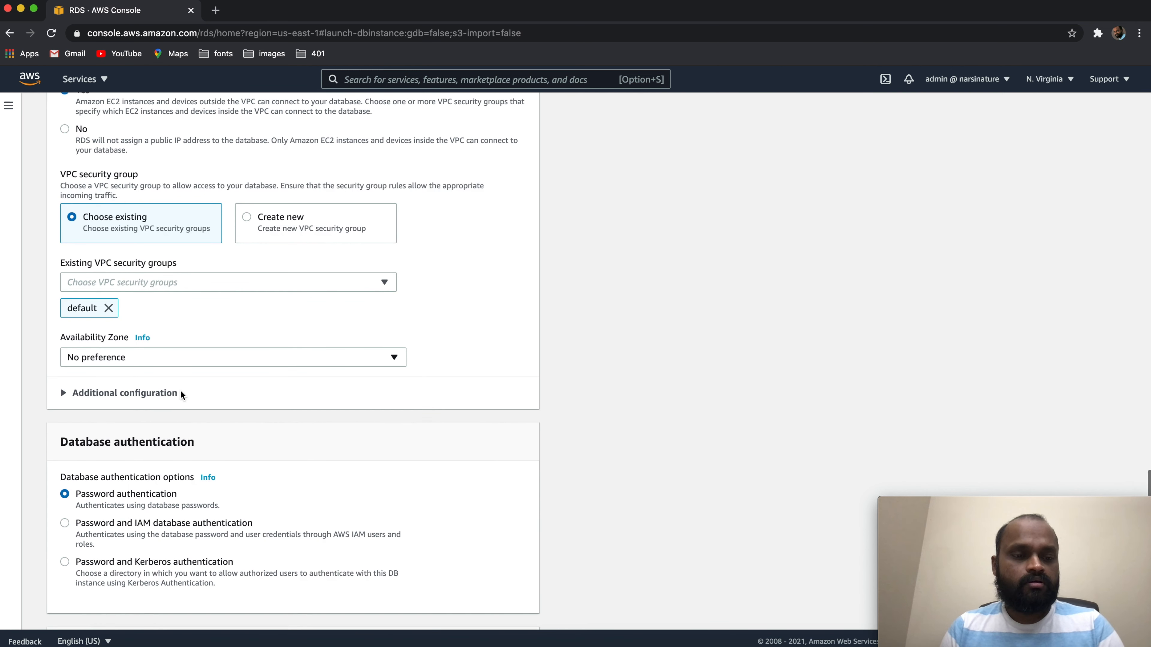
left_click(68, 379)
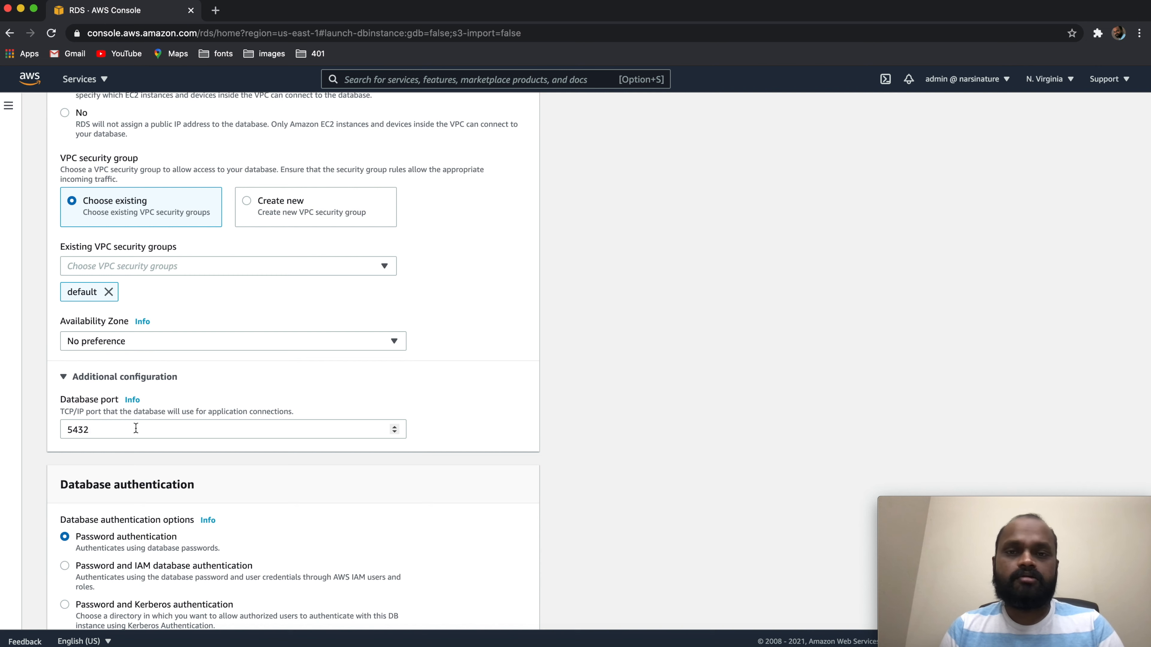
Expand the additional configuration of the database and set the initial database name to demodb
scroll(136, 428, "down", 10)
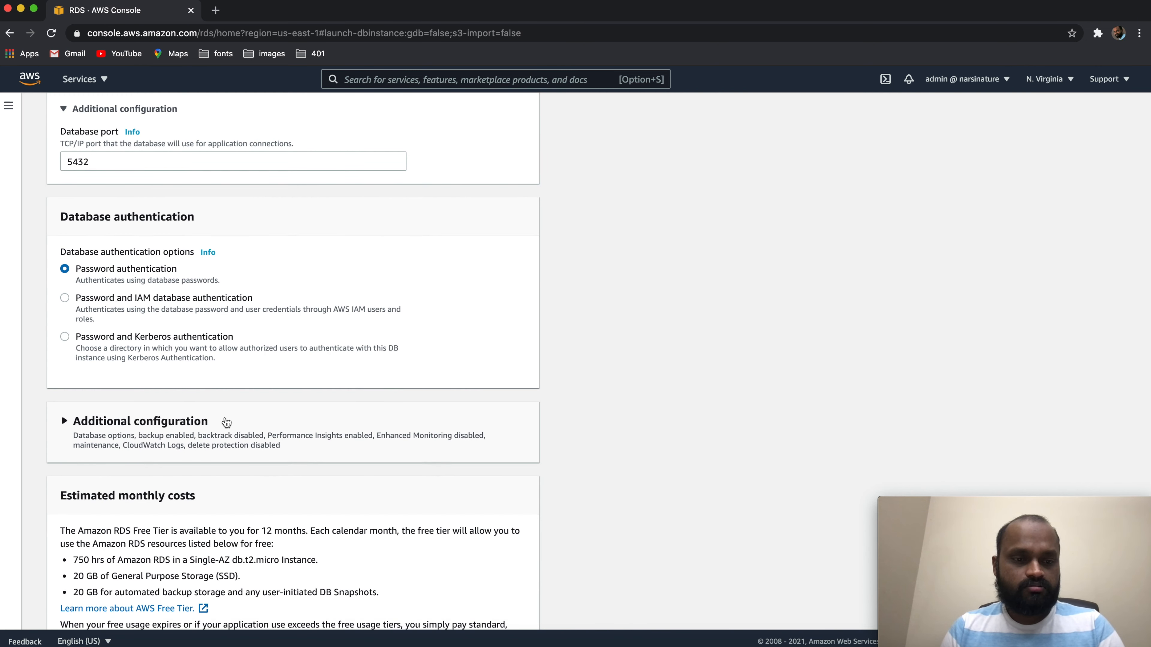
scroll(136, 435, "down", 2)
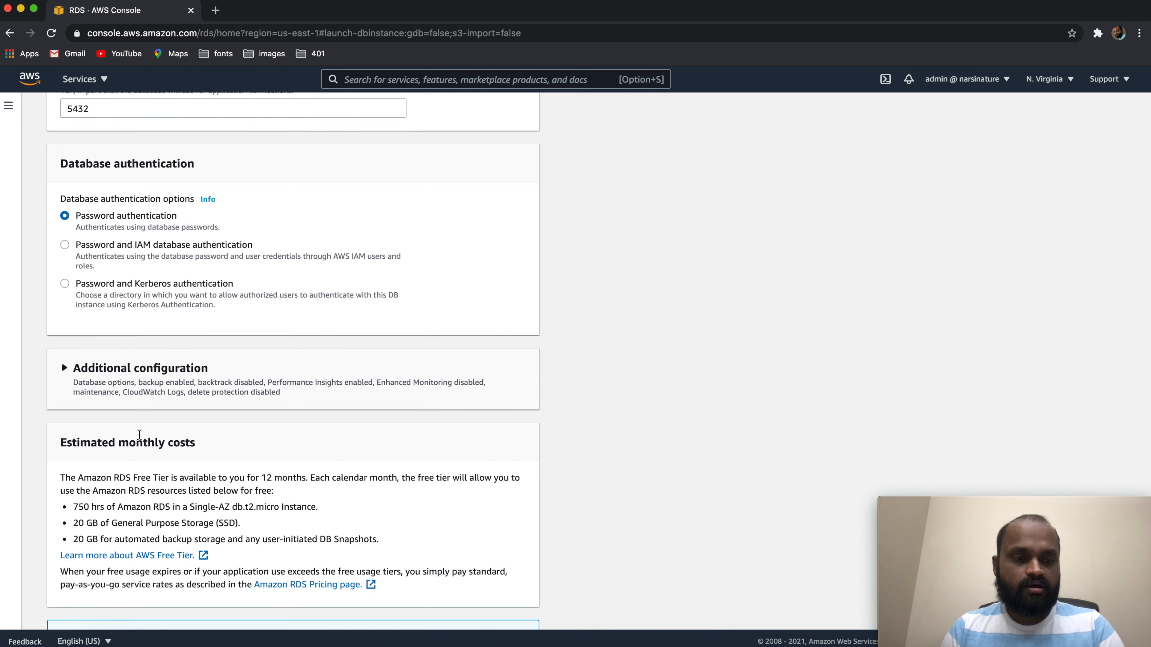
left_click(67, 376)
scroll(231, 427, "down", 3)
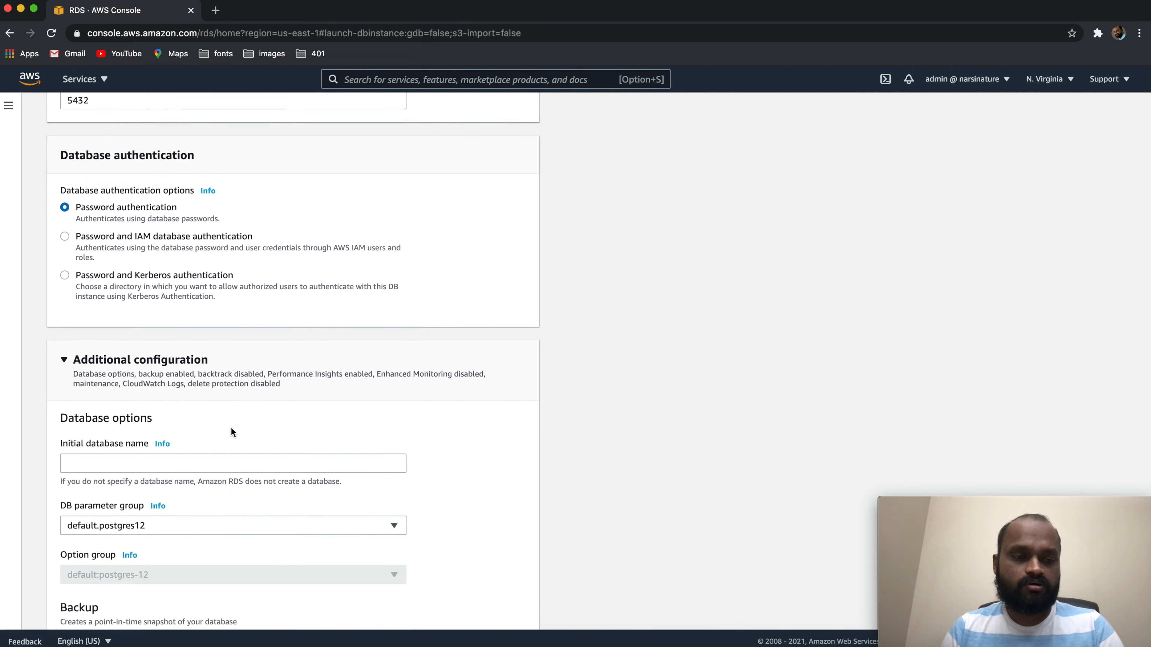
left_click(114, 400)
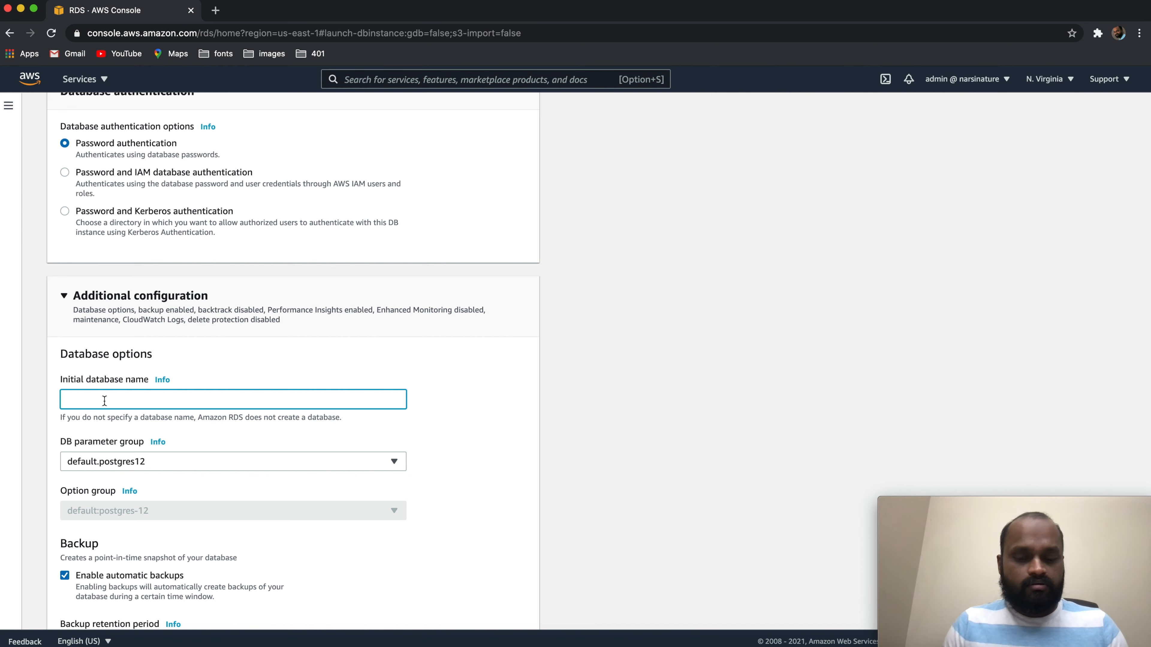
type("demodb")
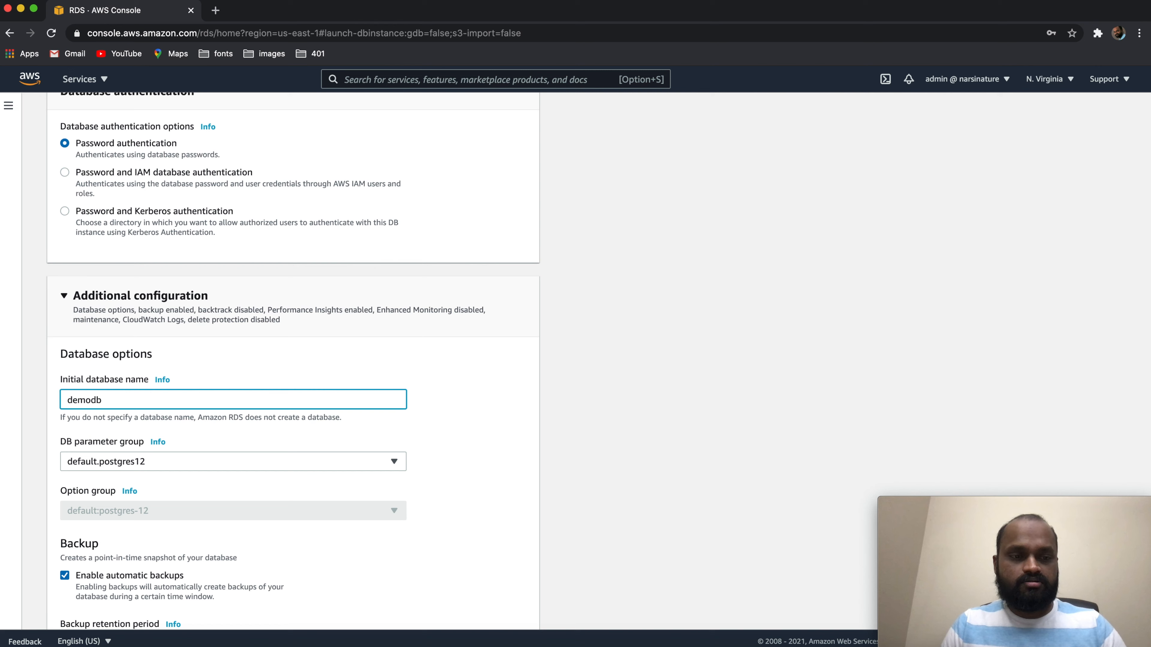
left_click(485, 408)
Check which DB parameter groups are available for the database
scroll(485, 407, "down", 2)
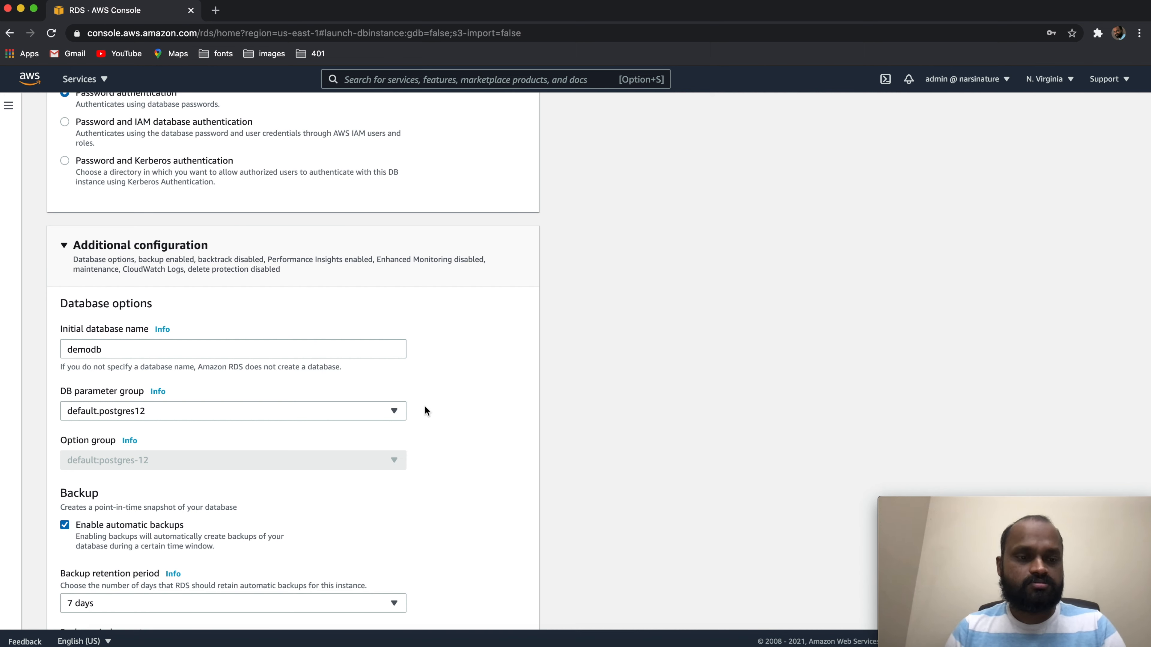
left_click(397, 411)
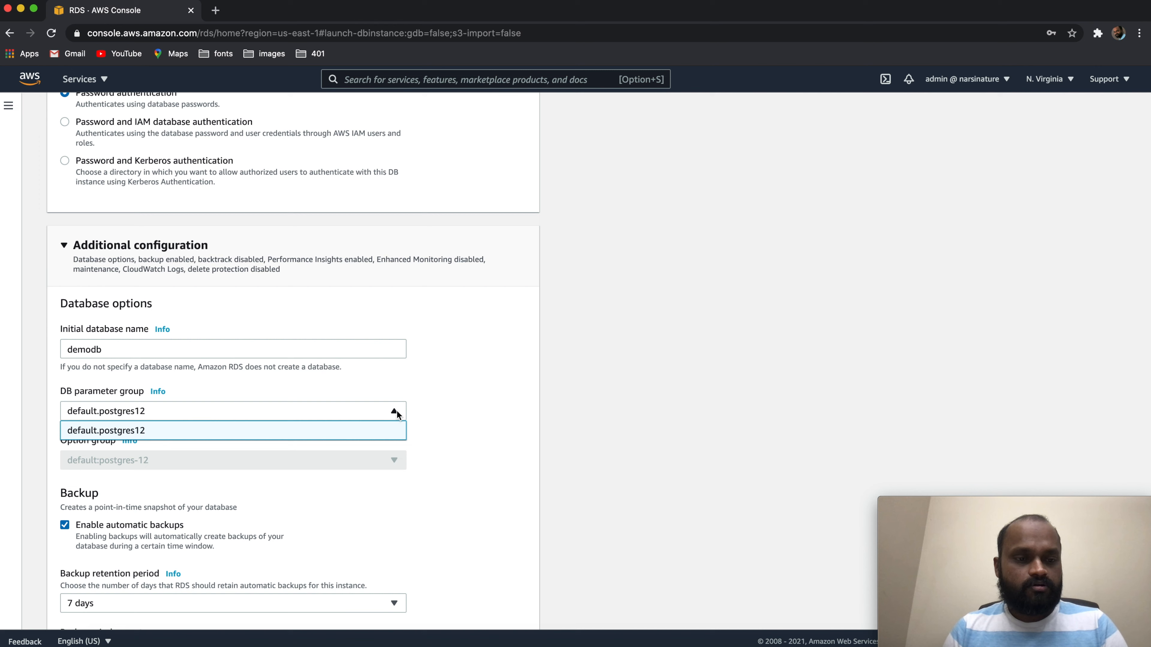
left_click(471, 393)
Disable automatic backups and Performance Insights for the database
scroll(471, 394, "down", 1)
scroll(472, 396, "down", 5)
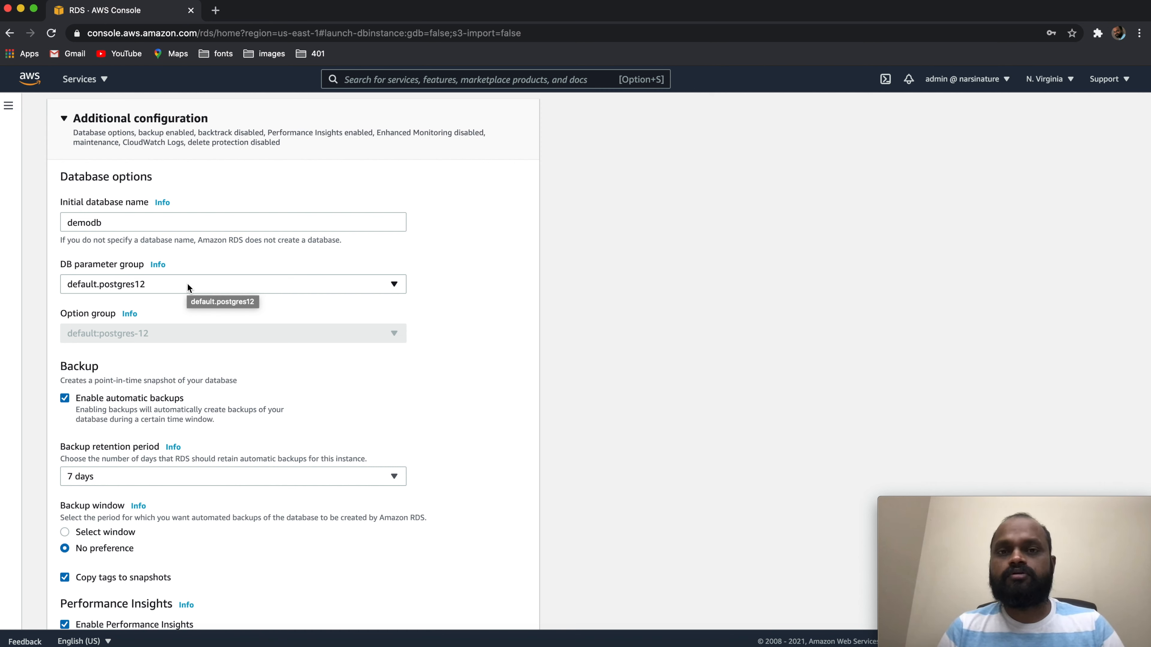
scroll(431, 408, "down", 2)
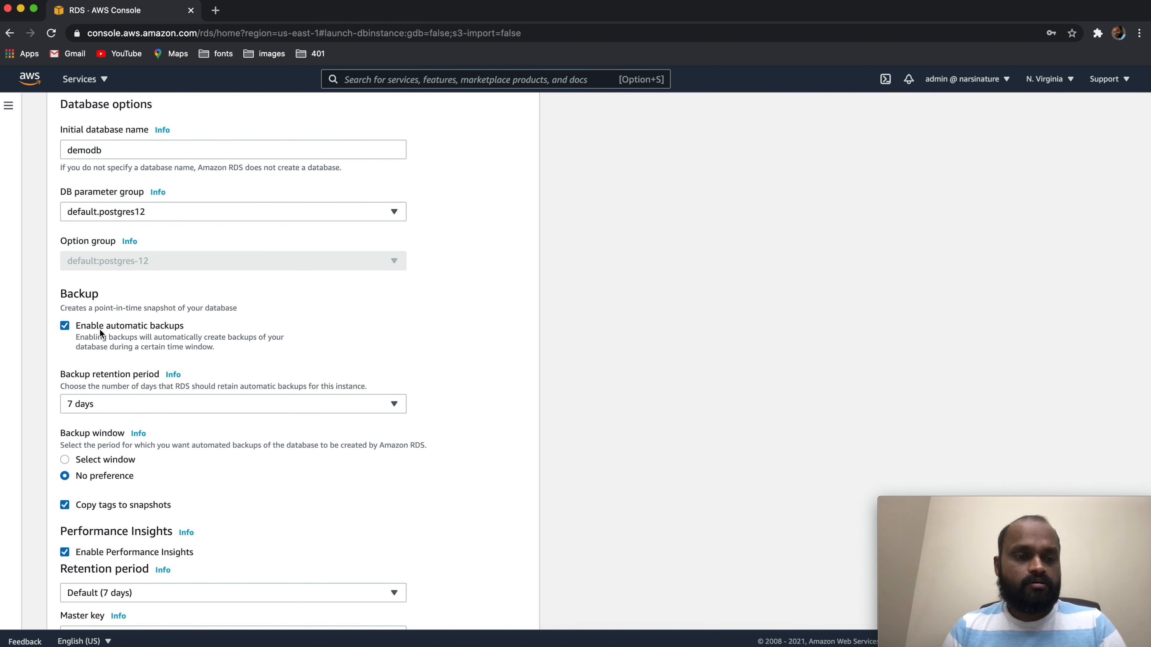
left_click(65, 326)
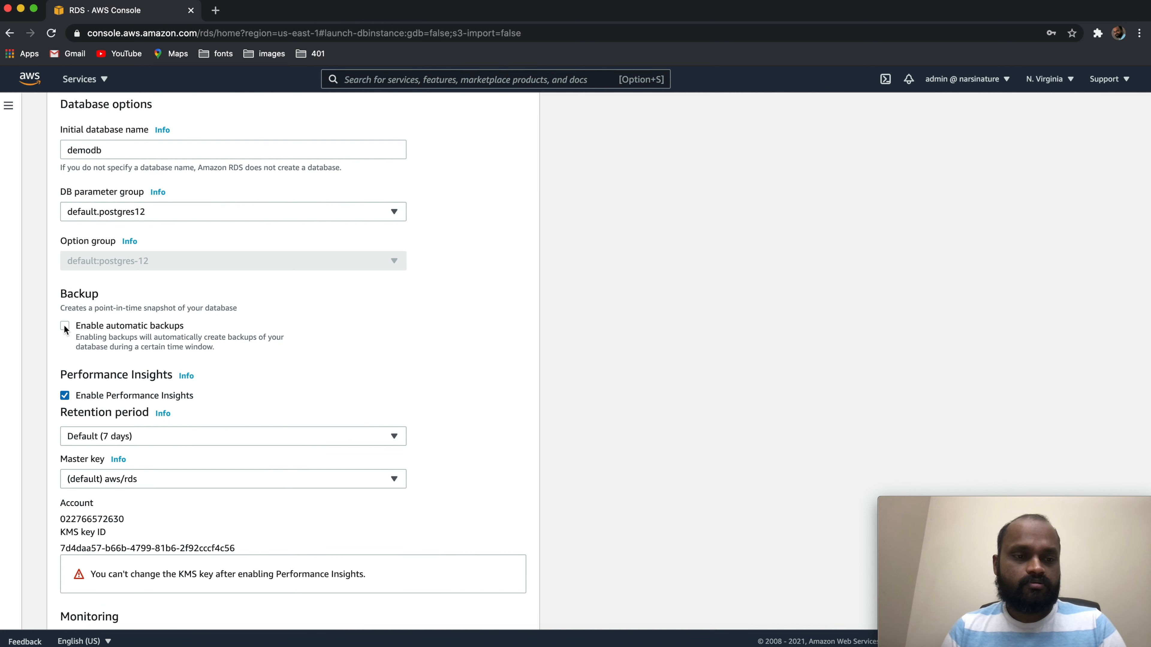
left_click(65, 326)
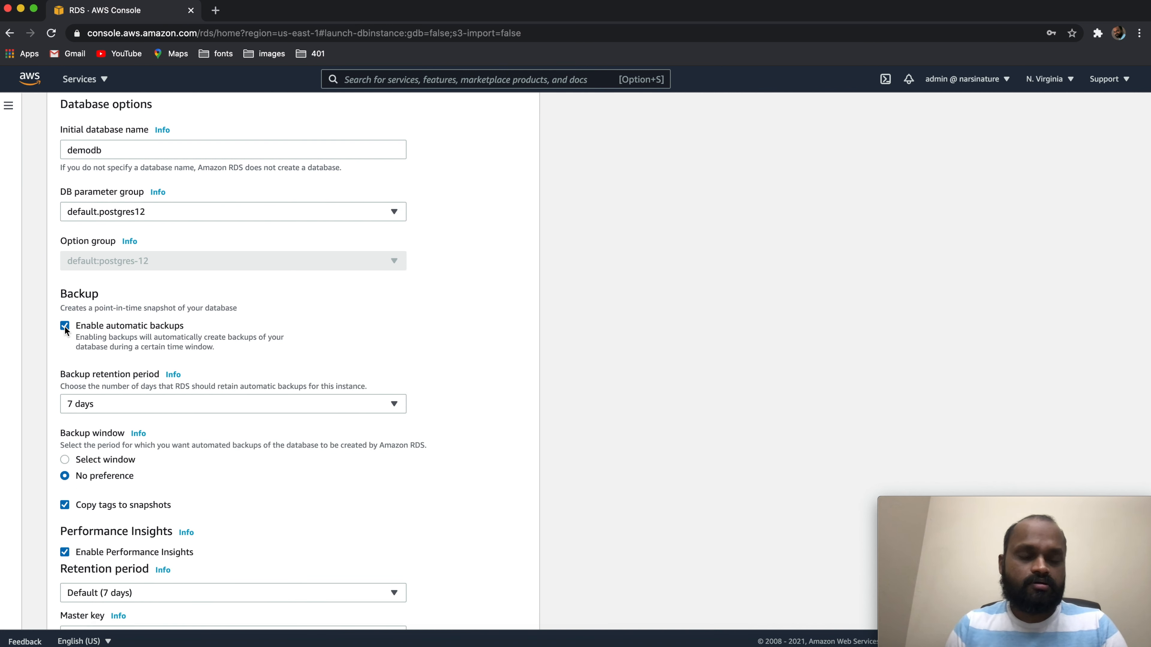
left_click(65, 326)
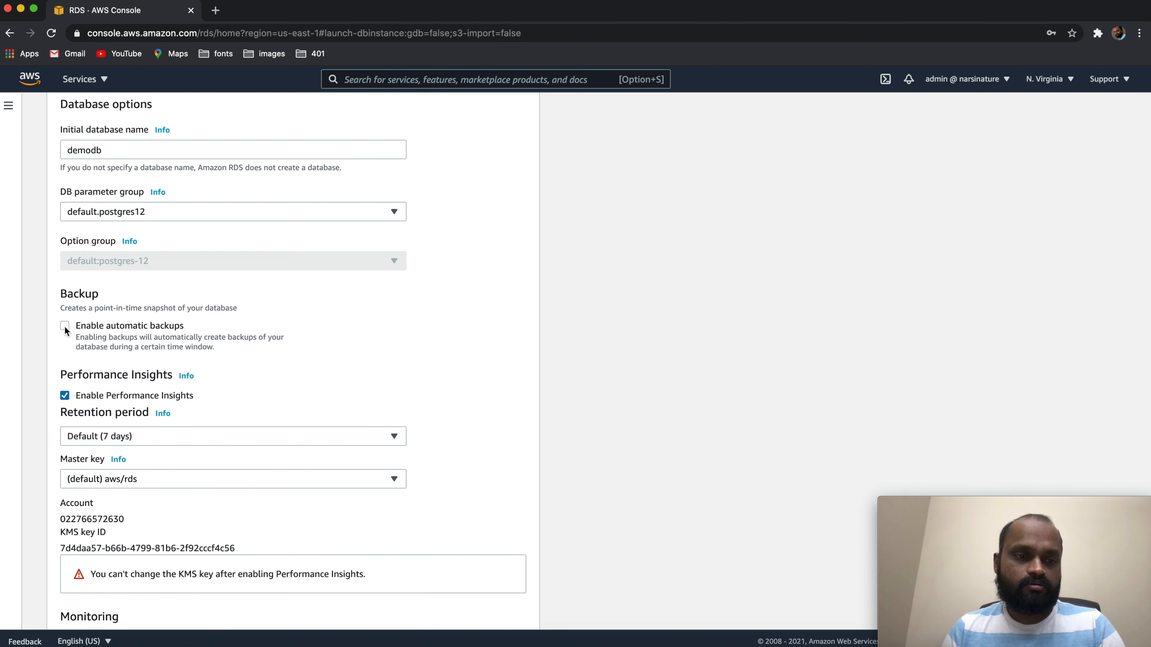
scroll(282, 449, "down", 3)
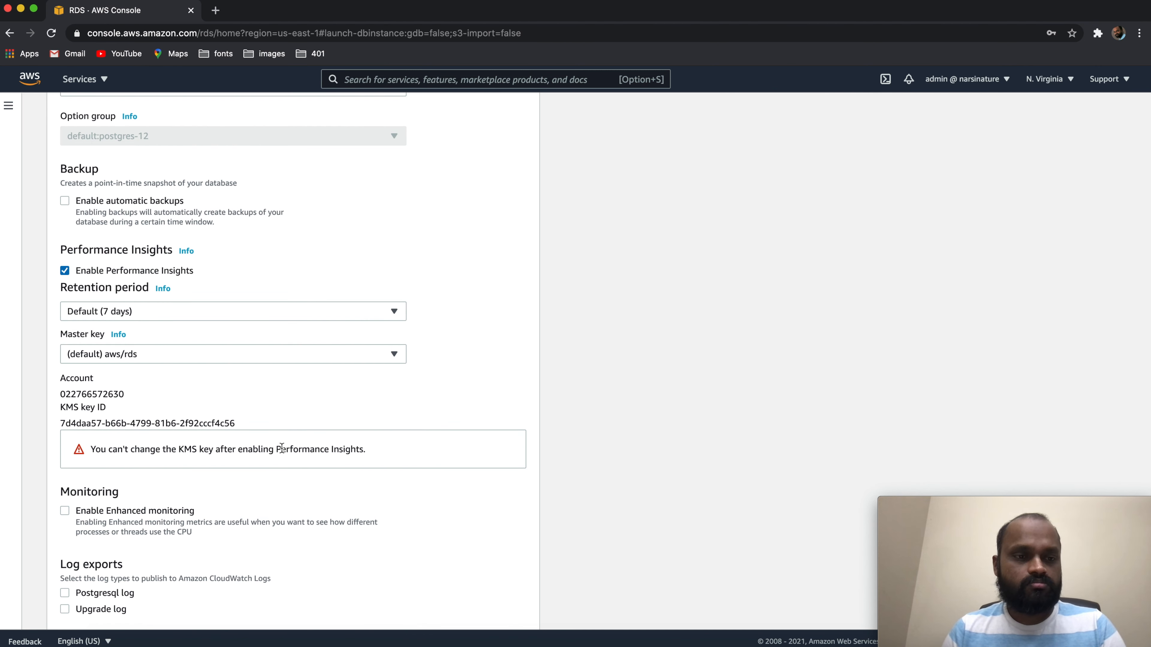
left_click(64, 271)
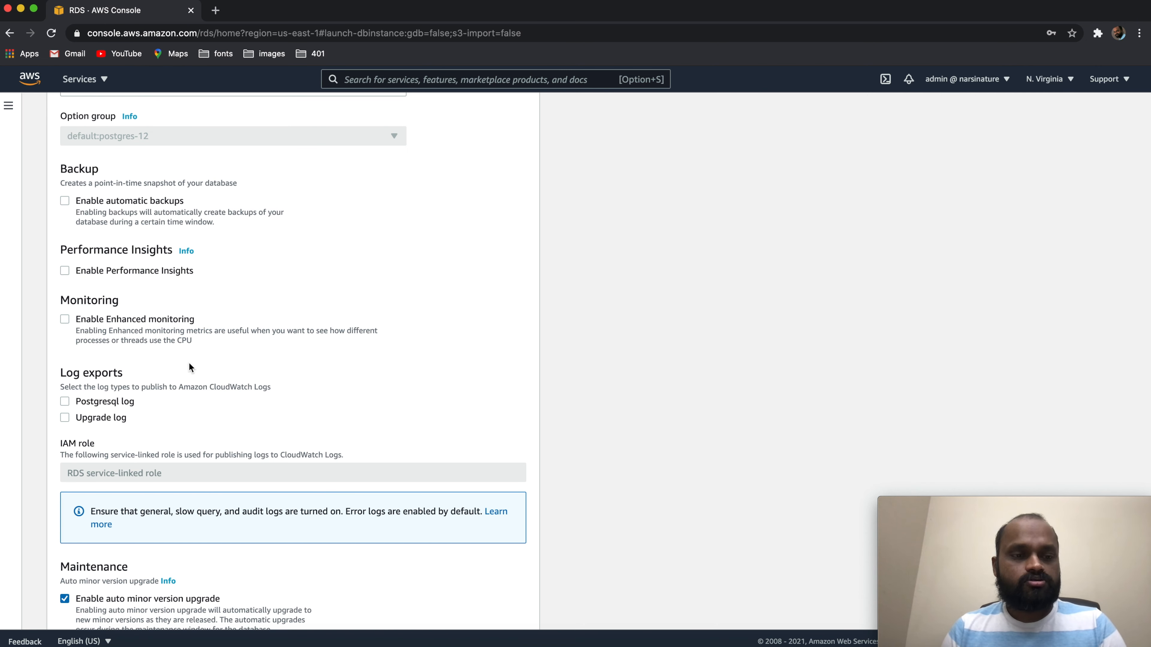
Review the monitoring, log export, maintenance and deletion protection settings, and recheck the database options and authentication settings
scroll(189, 363, "down", 2)
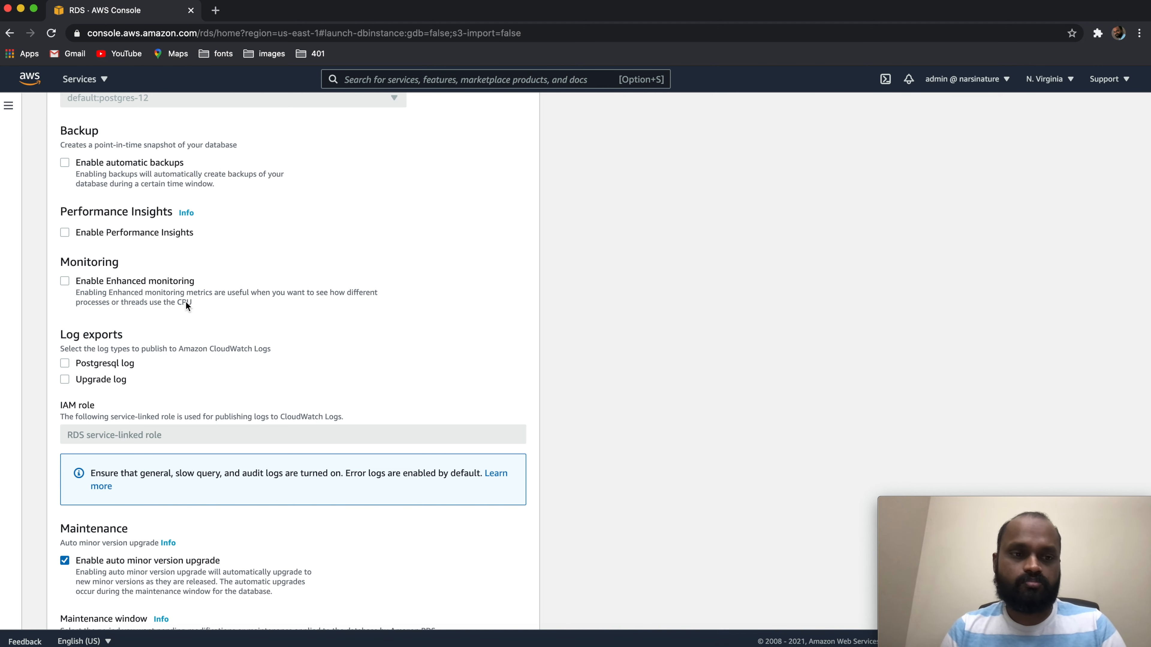
scroll(186, 304, "down", 3)
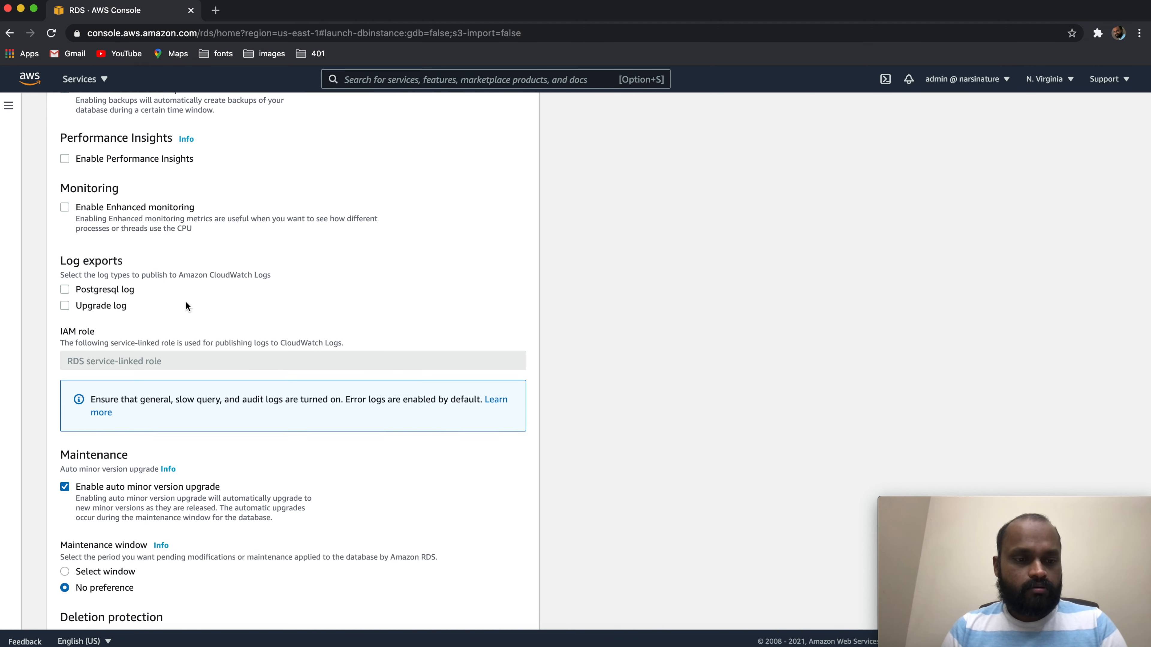
scroll(185, 304, "down", 3)
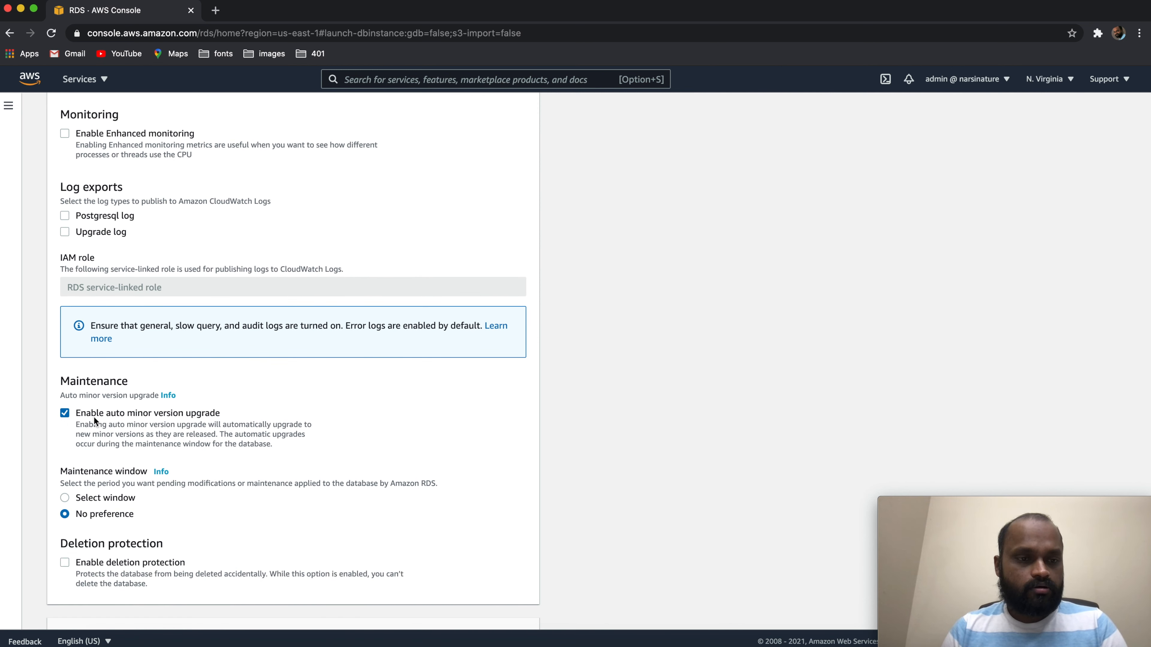
scroll(93, 417, "down", 1)
scroll(127, 227, "up", 2)
scroll(127, 227, "up", 10)
scroll(127, 227, "up", 5)
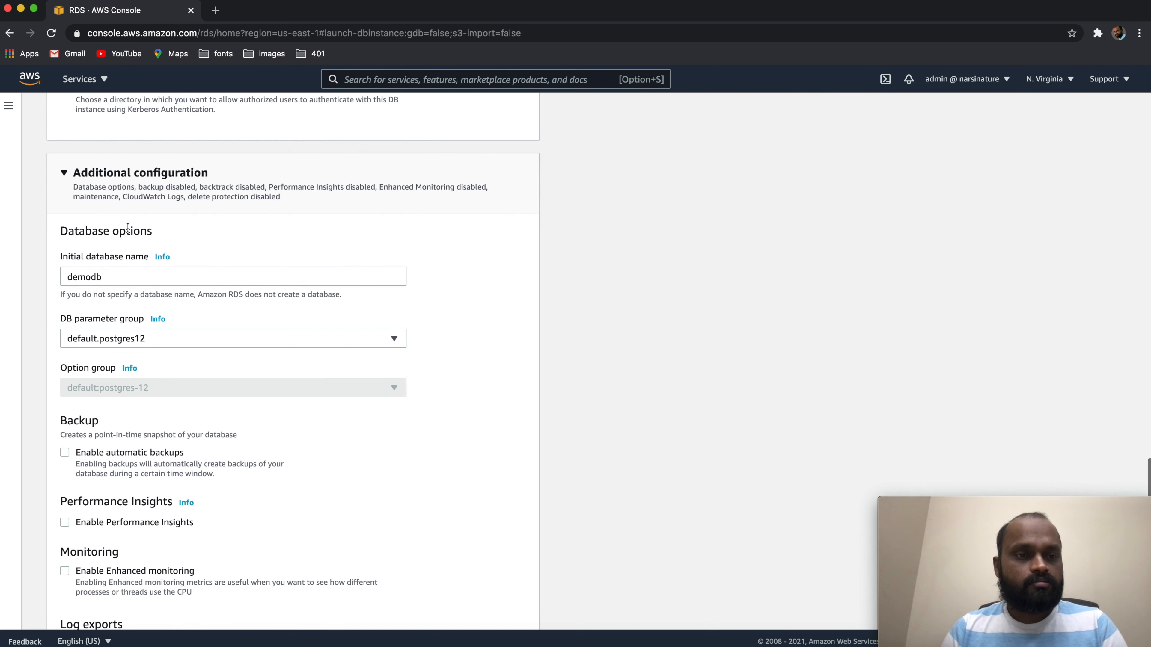
scroll(127, 228, "up", 3)
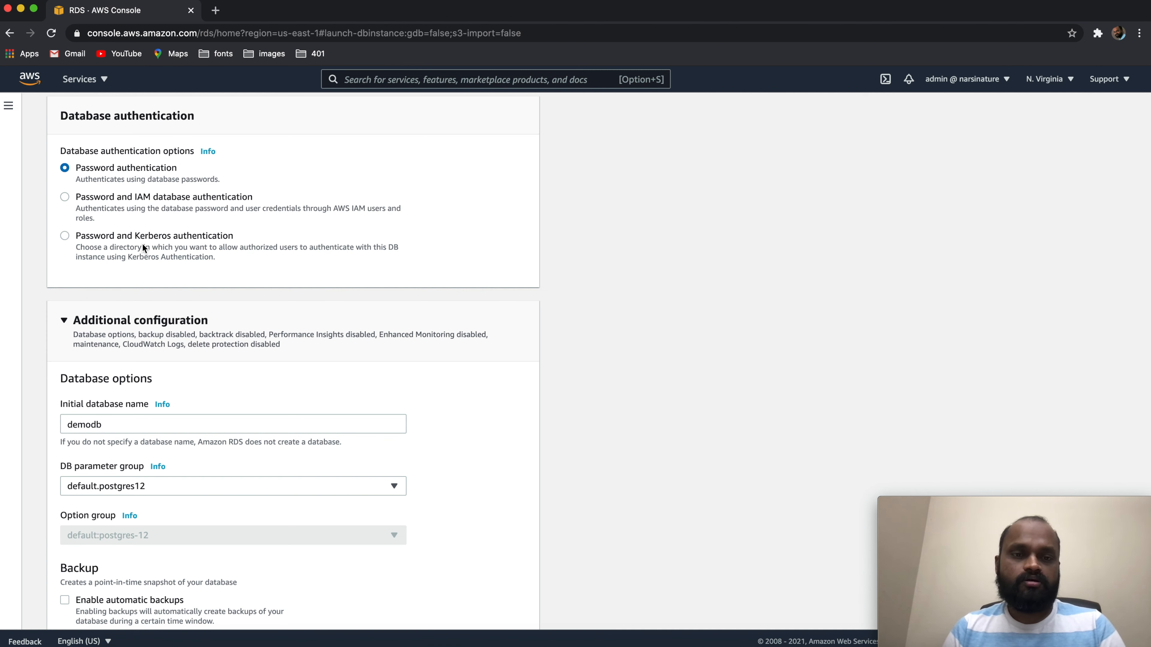
Check the maintenance window's scheduling options and set the maintenance window back to No preference
scroll(143, 245, "down", 10)
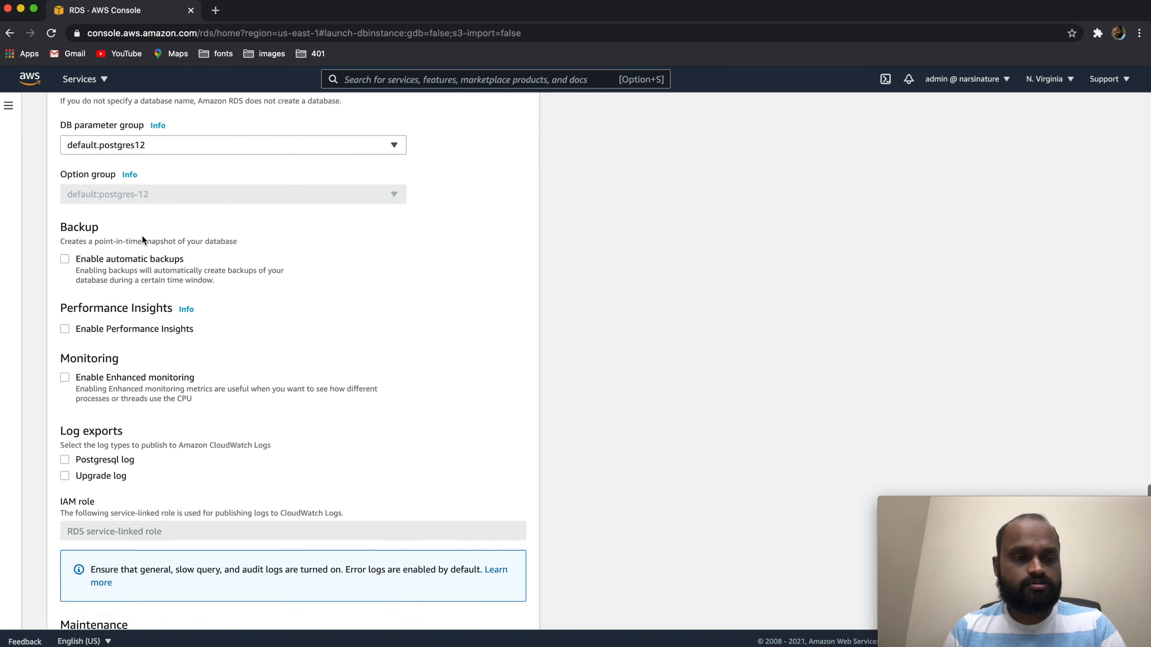
scroll(143, 239, "down", 3)
scroll(143, 240, "down", 3)
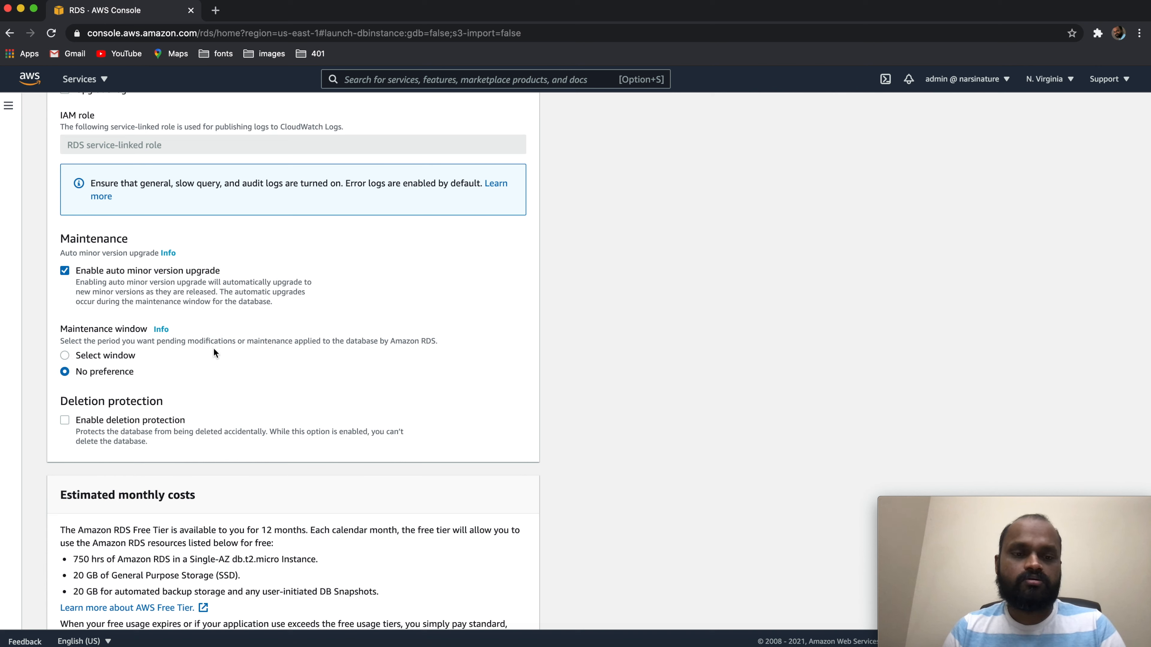
left_click(65, 356)
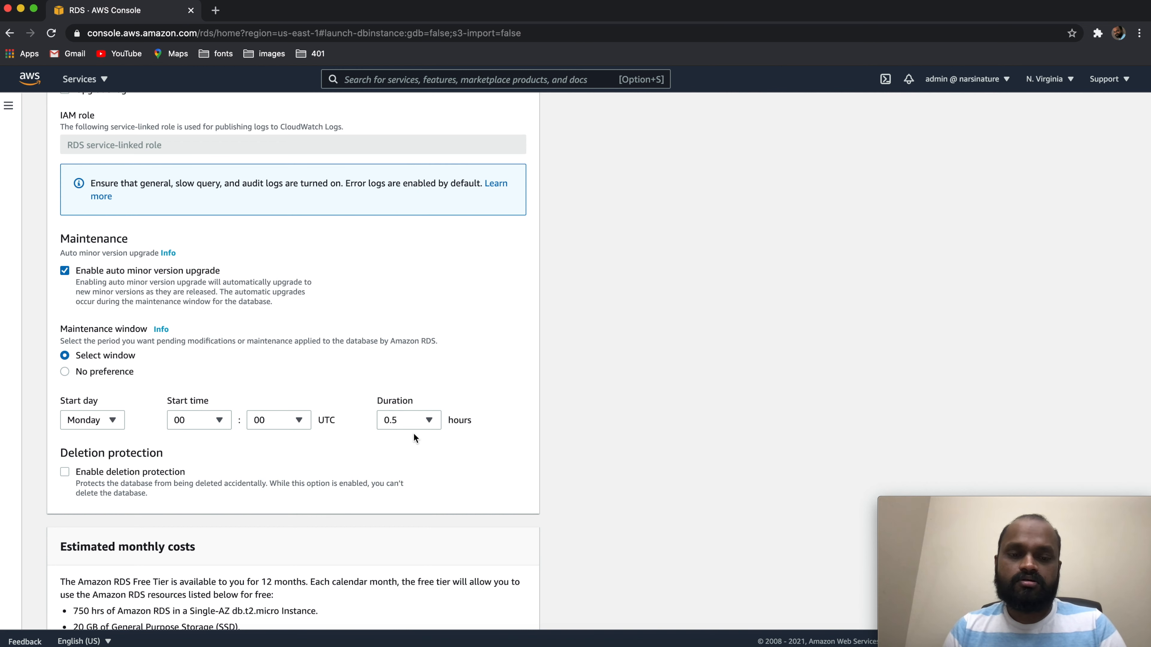
left_click(64, 371)
Create the database with the configured settings and dismiss the browser's password warning
scroll(232, 406, "down", 5)
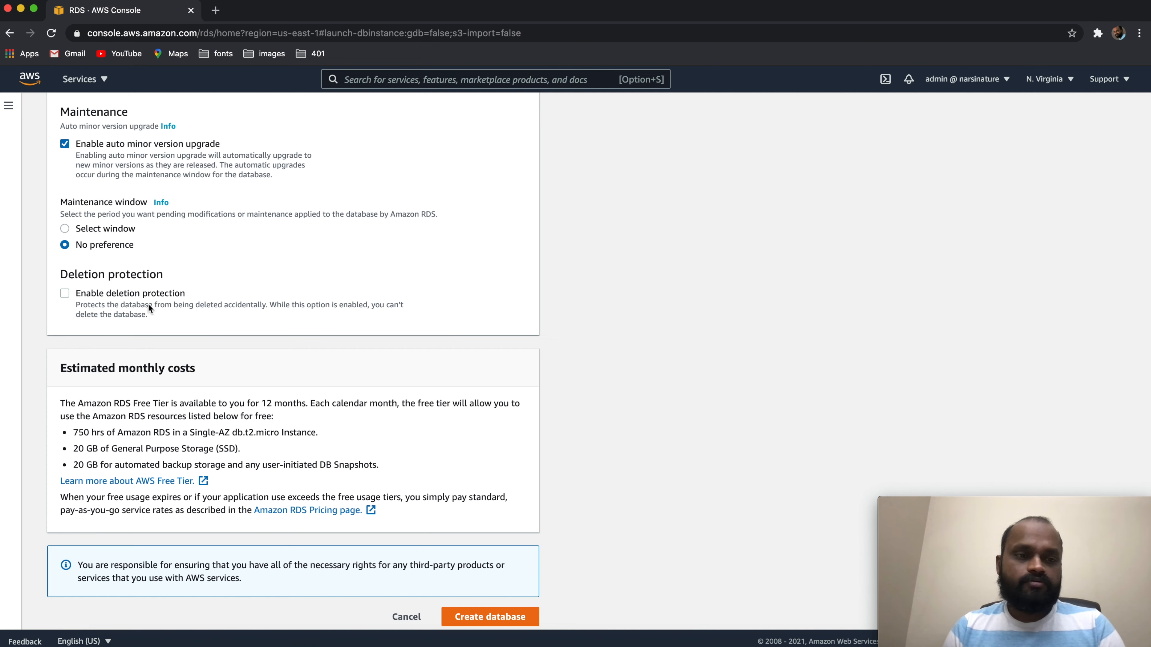
scroll(222, 317, "down", 1)
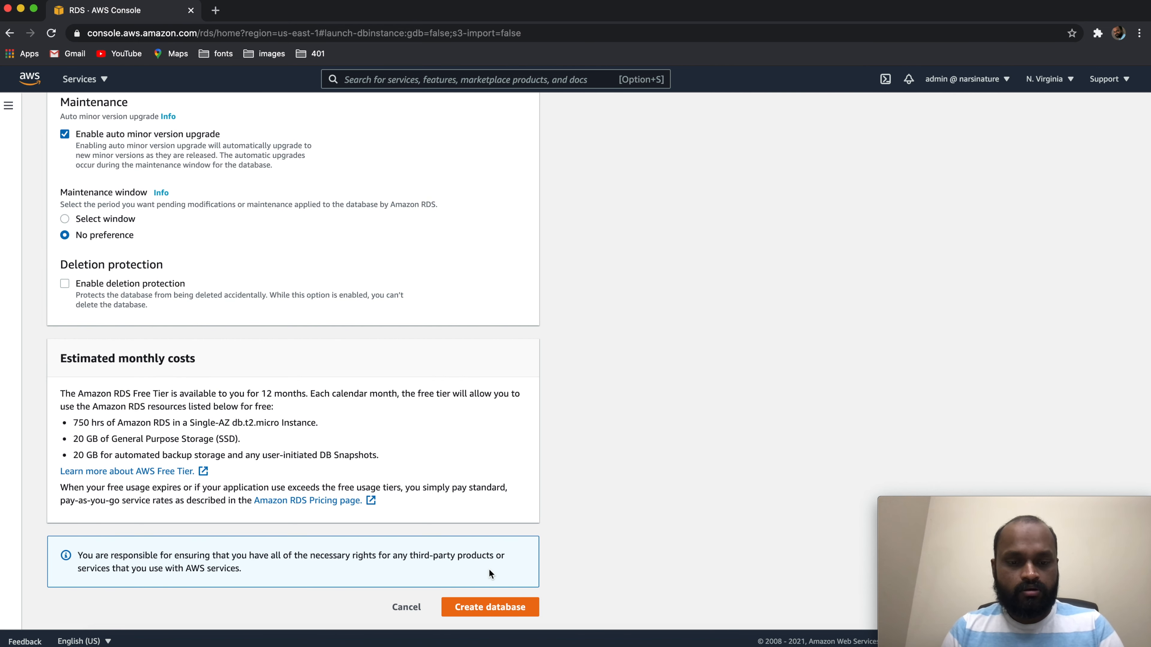
left_click(489, 607)
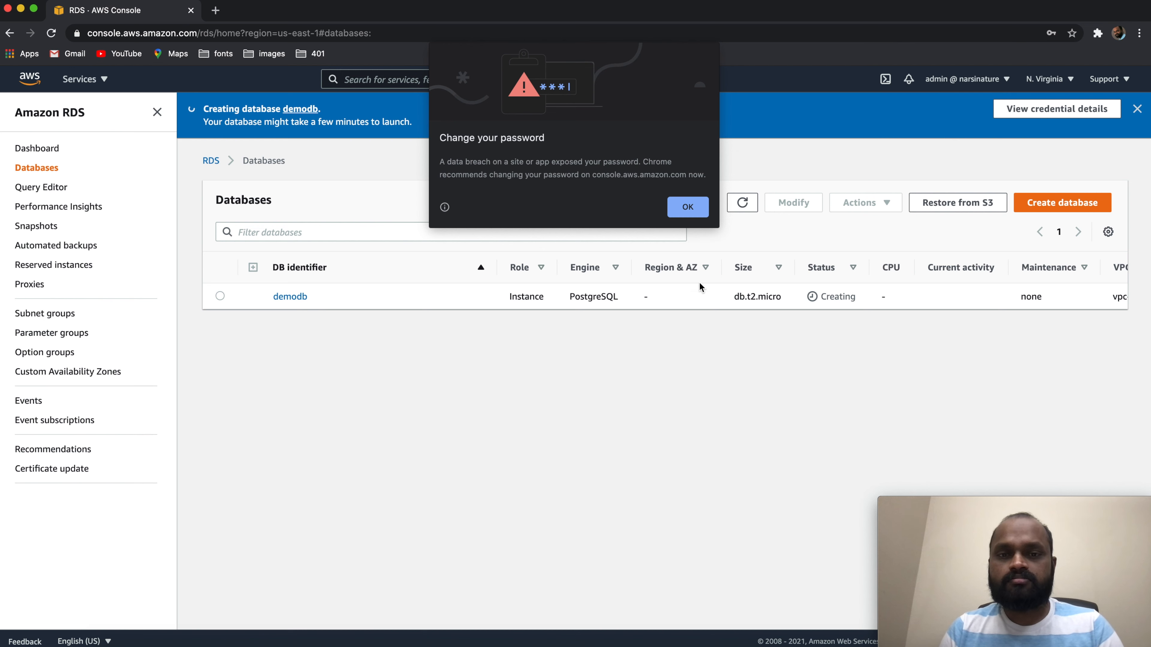
left_click(690, 208)
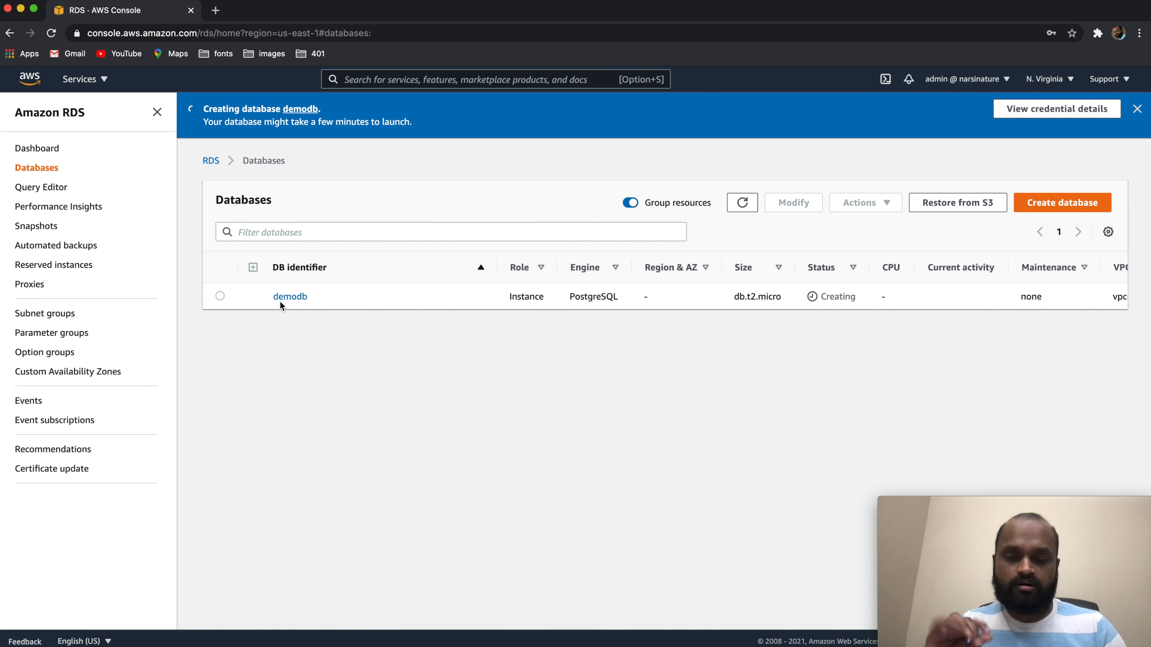
key("super+space")
type("terminal")
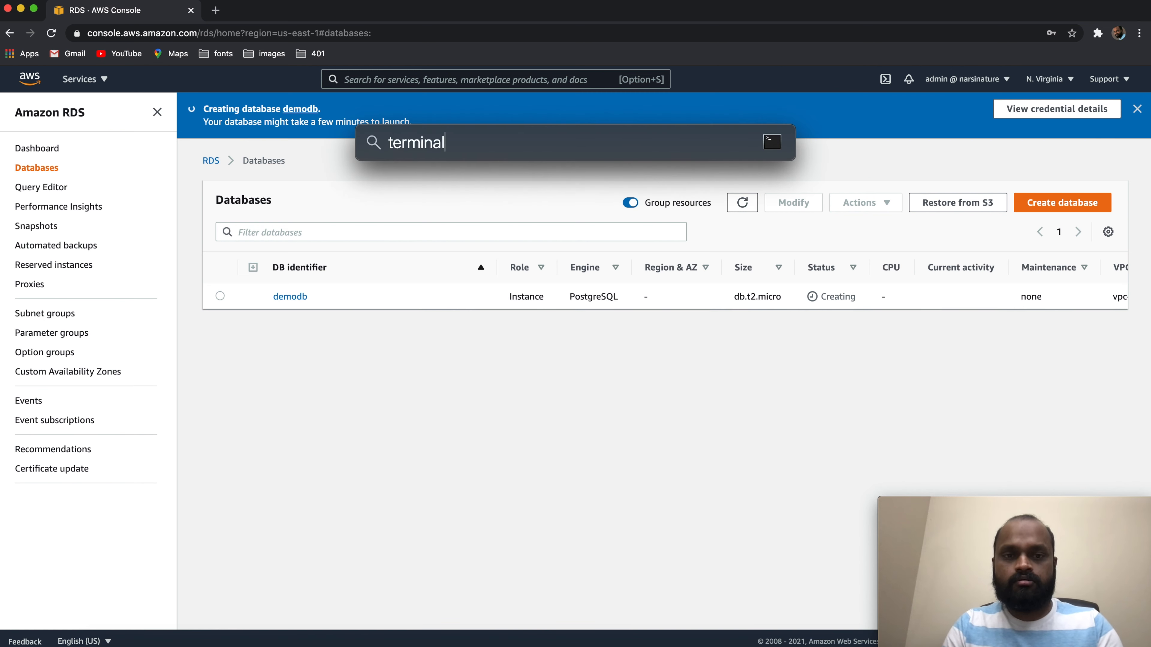
key("Return")
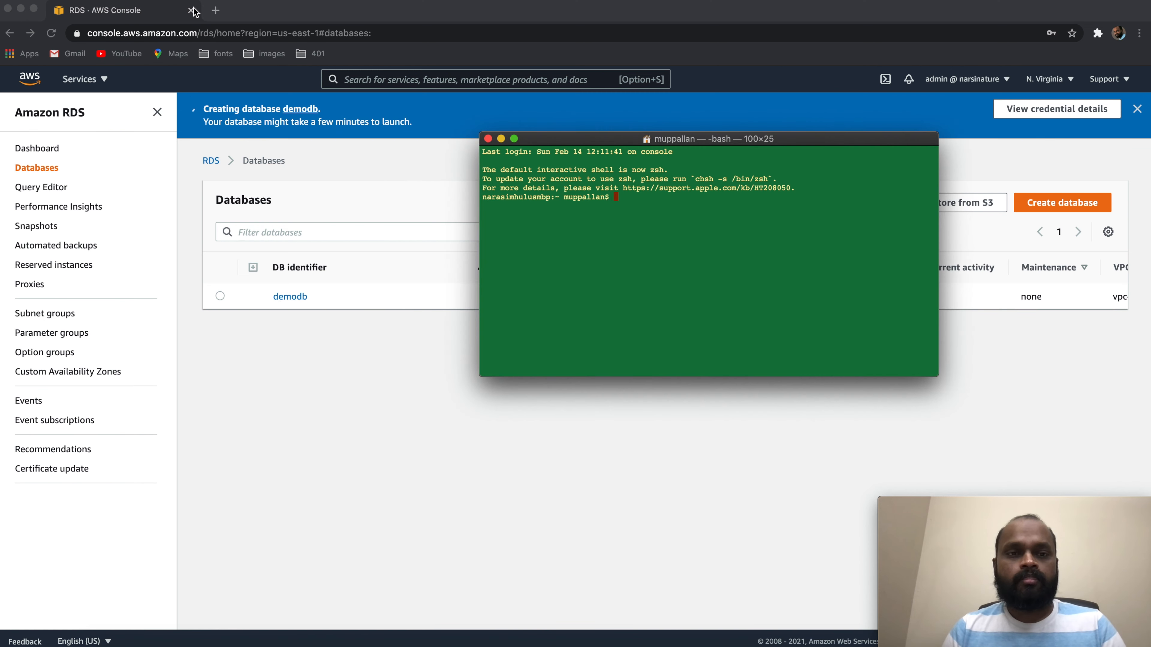
key("Return")
key("Return")
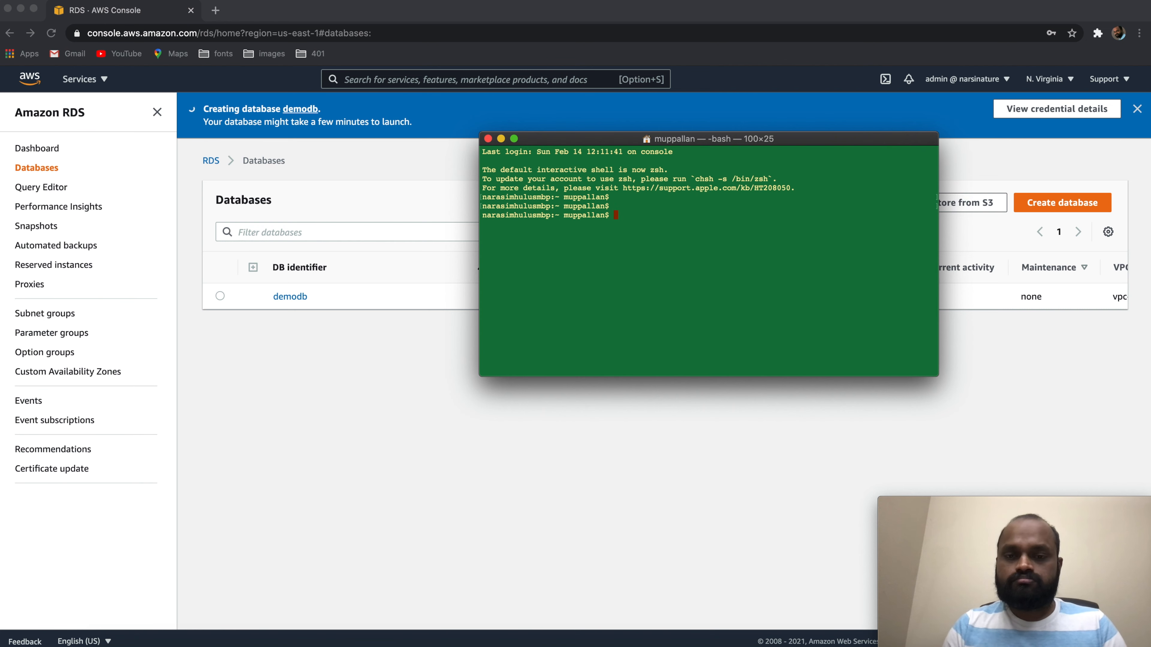
left_click(501, 139)
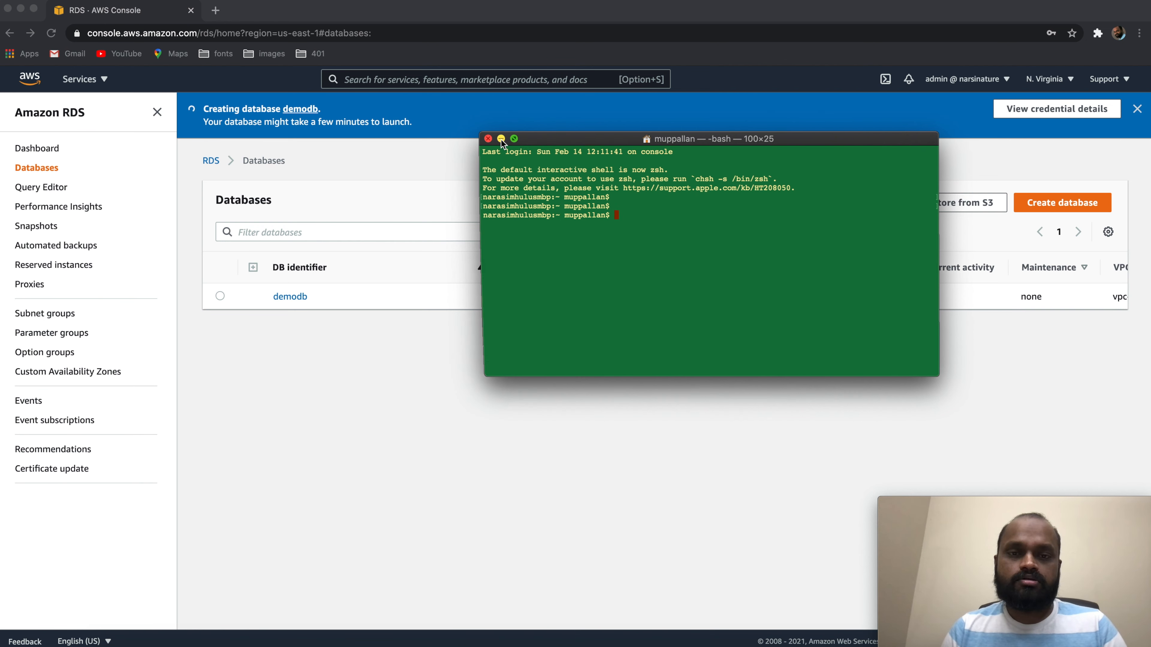
Launch pgAdmin 4 and open a new pgAdmin 4 window in the browser
key("super+space")
type("pf")
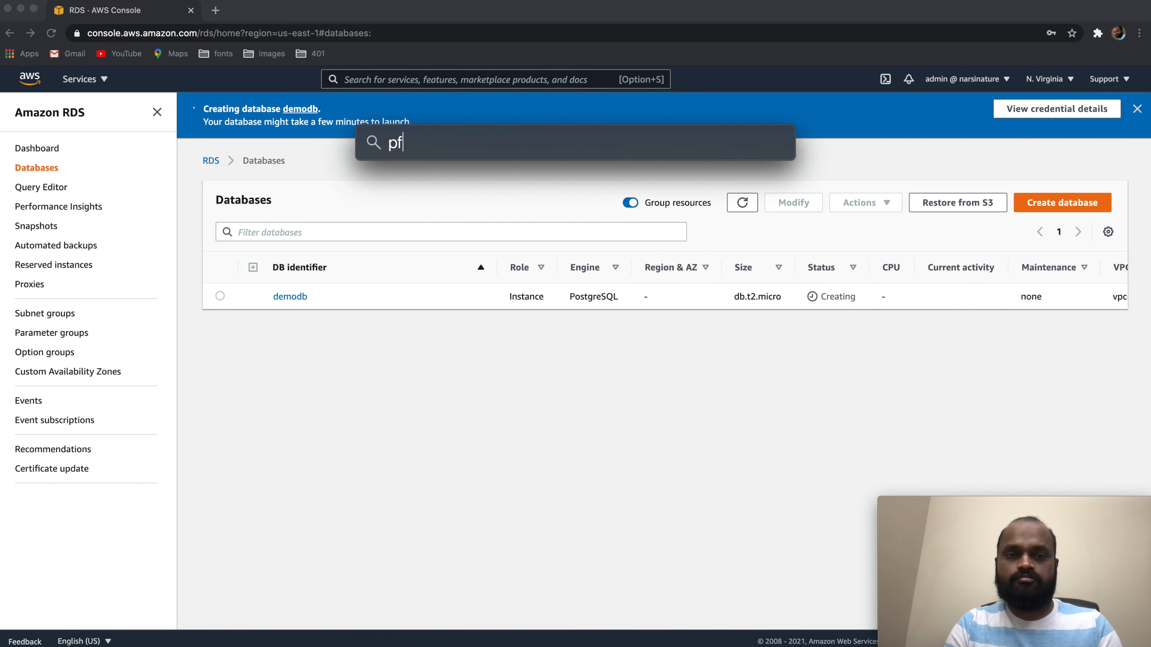
key("BackSpace")
type("gAdmin 4")
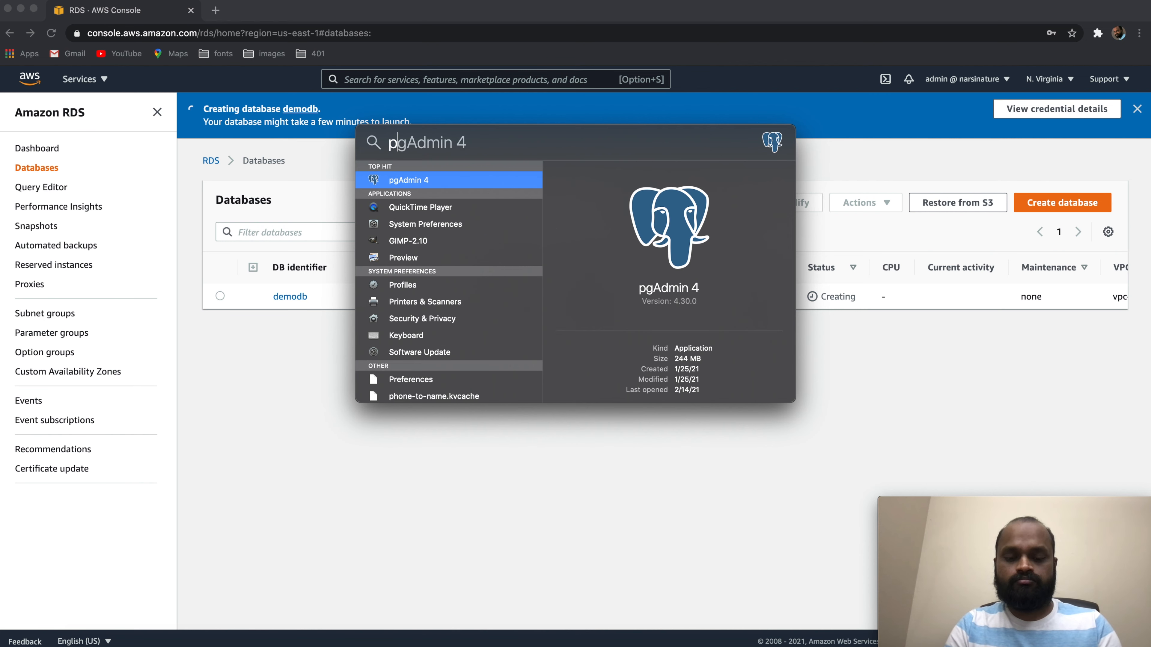
key("Return")
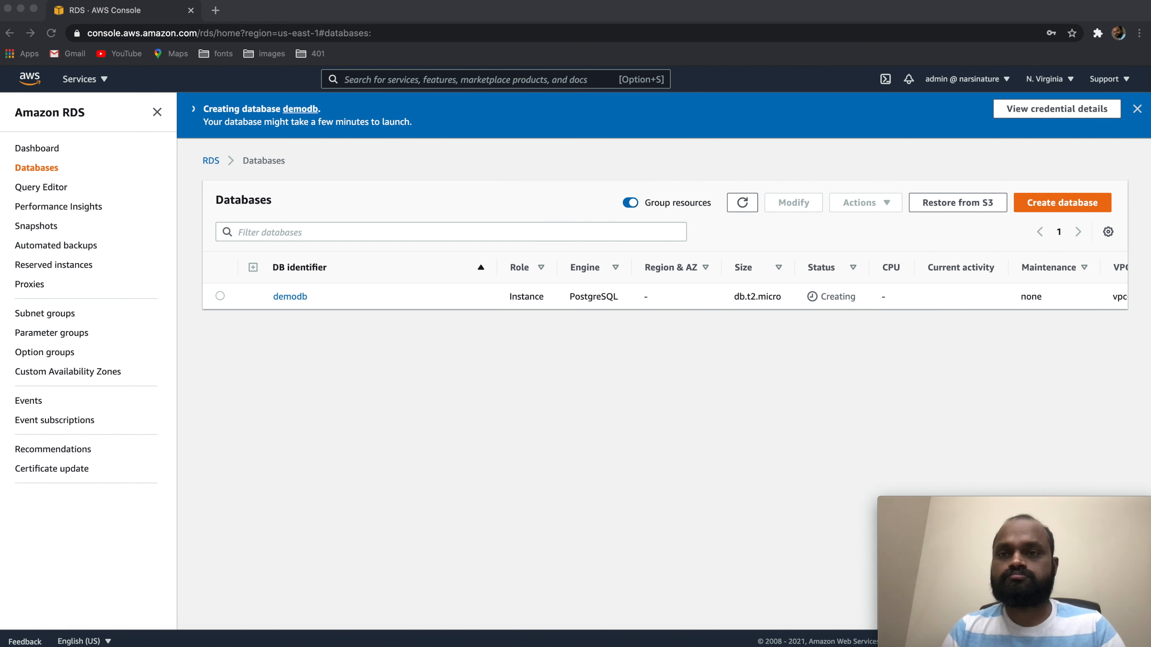
left_click(920, 0)
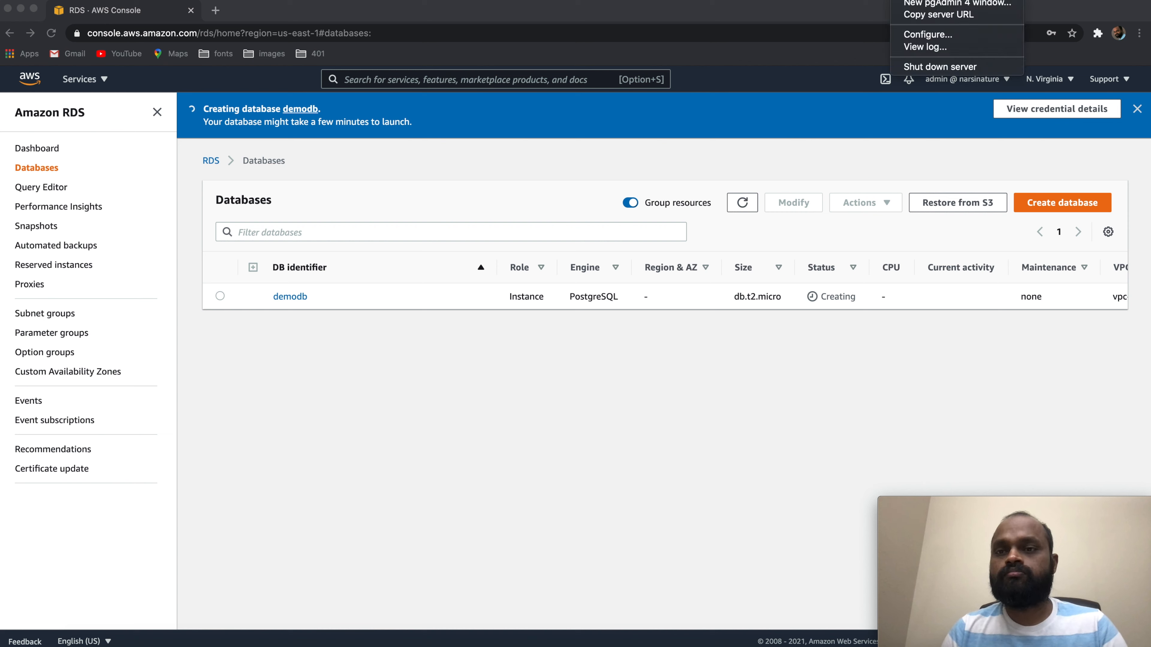
left_click(930, 3)
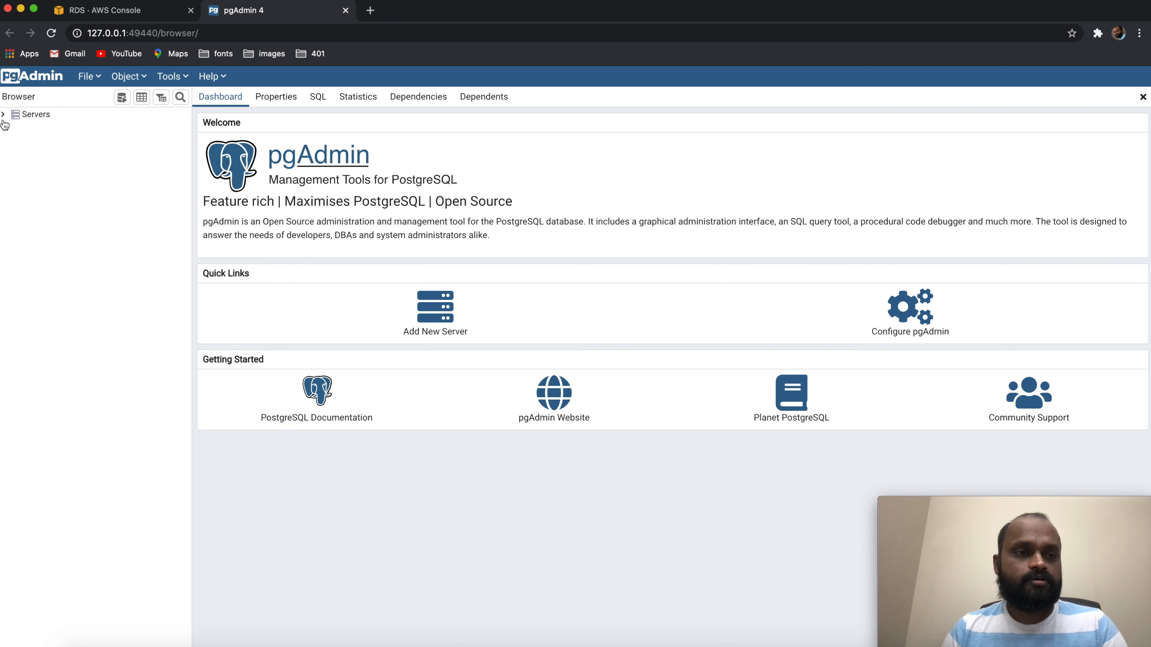
Start a new server in the Servers group, name it dbdemo and open its connection settings
left_click(5, 117)
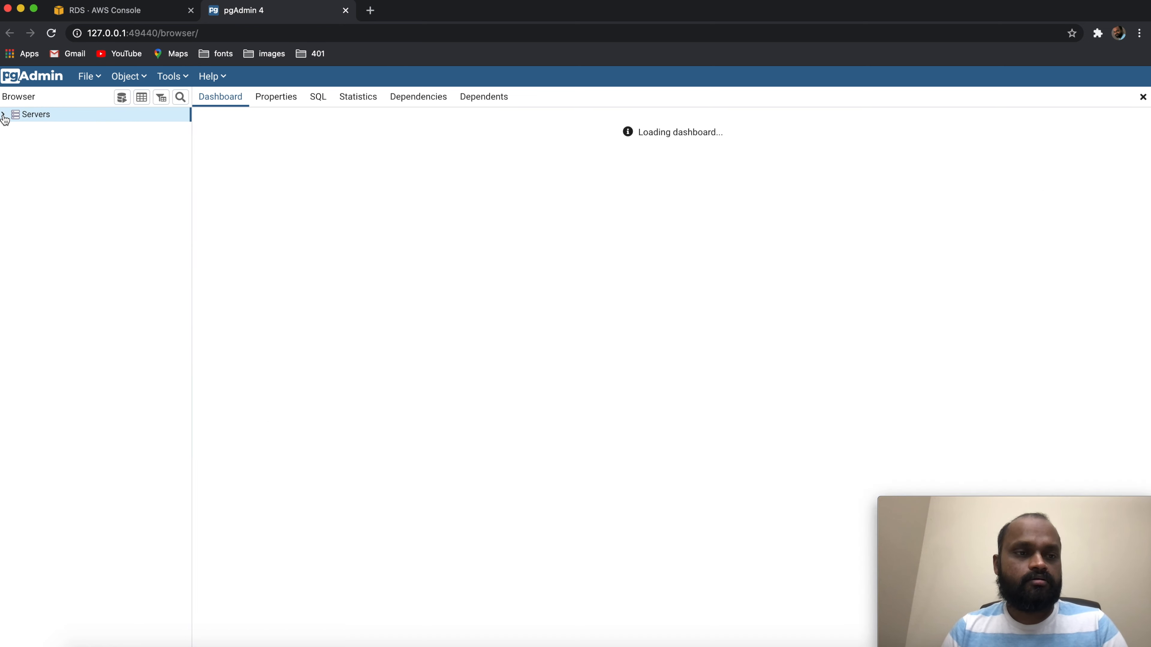
right_click(23, 115)
mouse_move(56, 128)
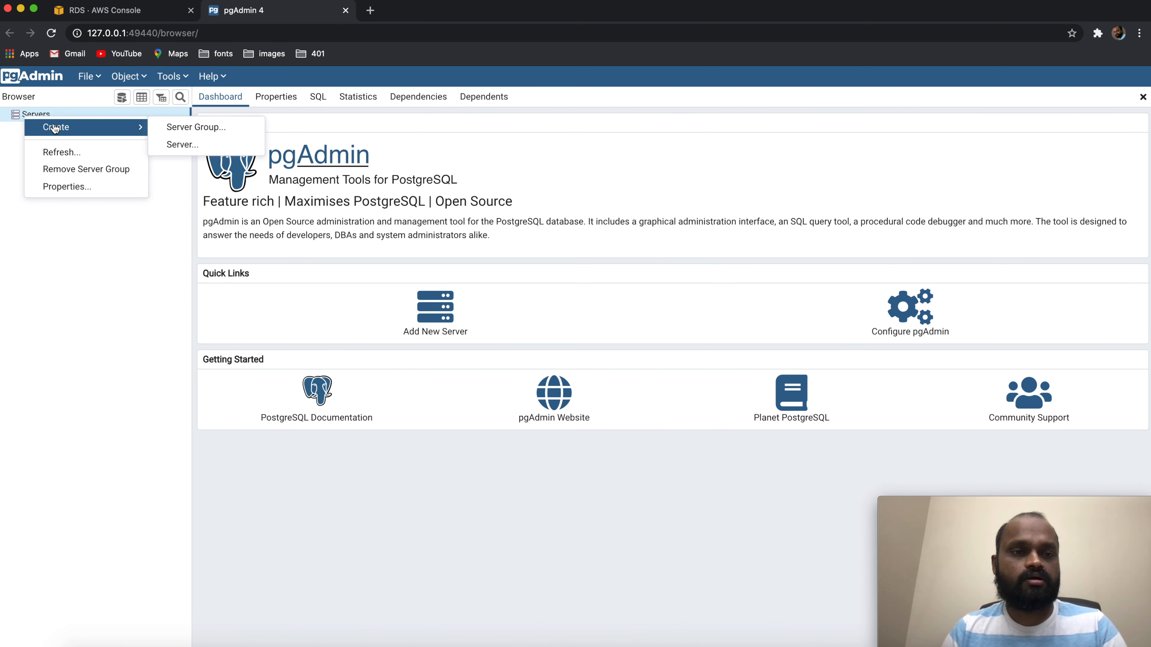
left_click(190, 145)
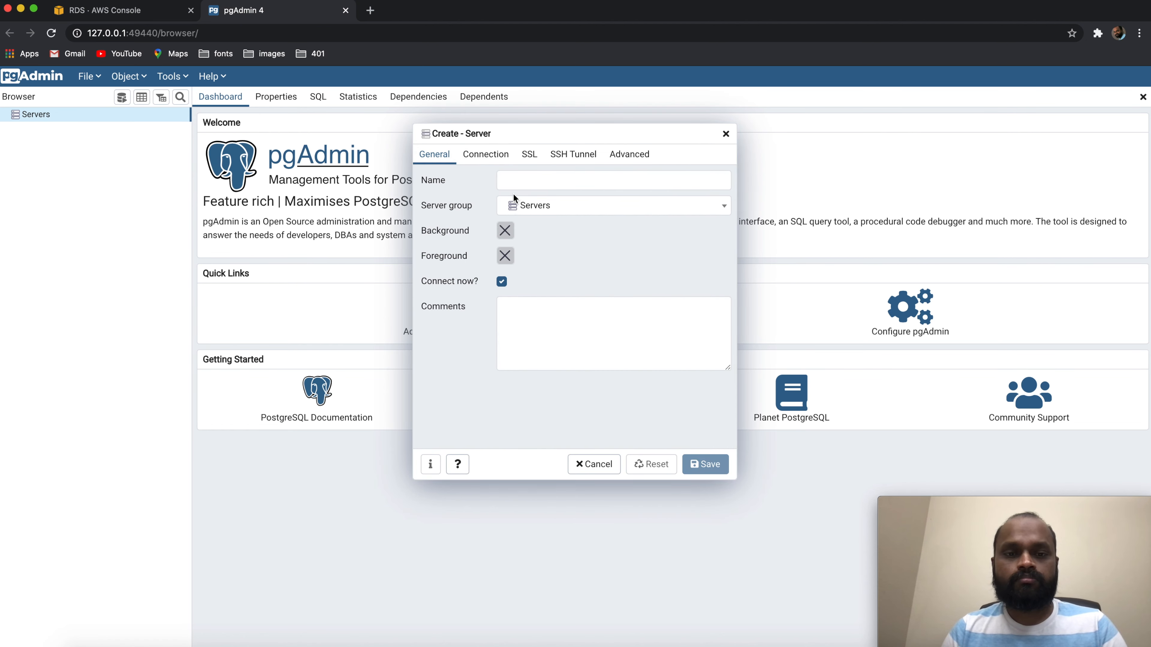
type("dbdemo")
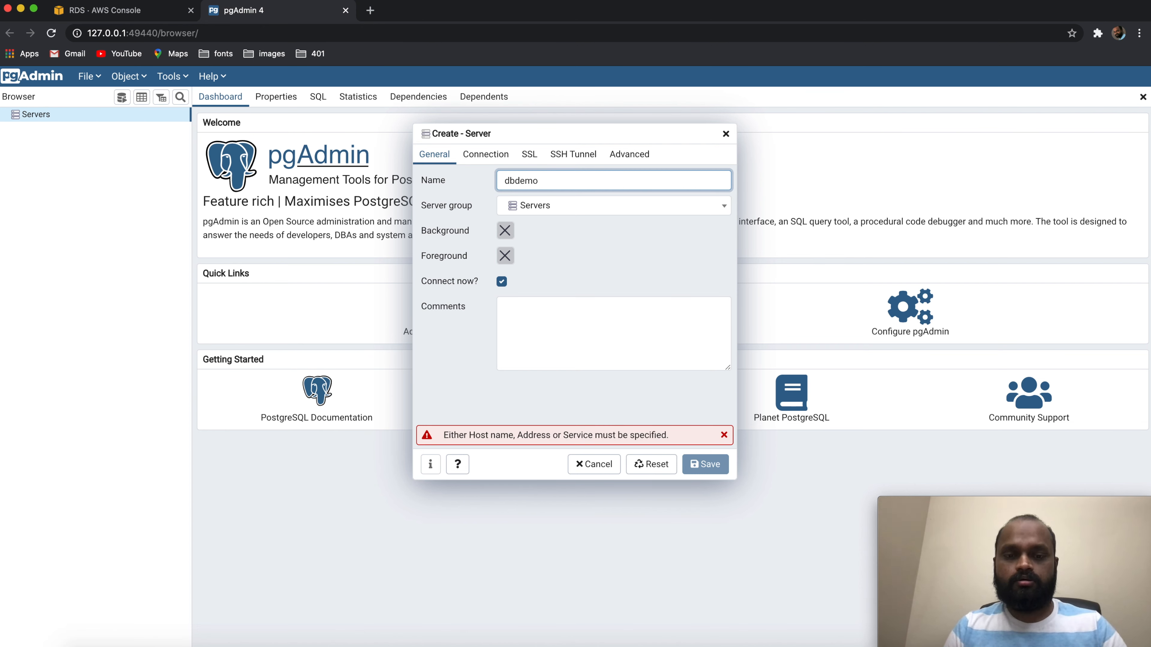
left_click(486, 155)
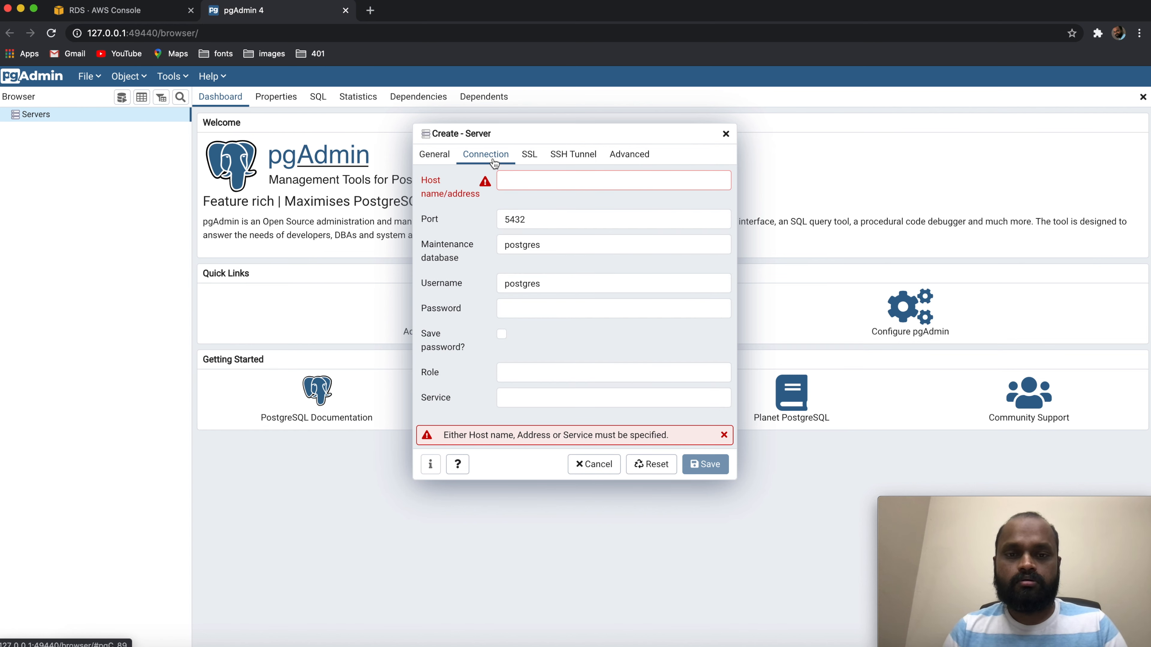
left_click(554, 183)
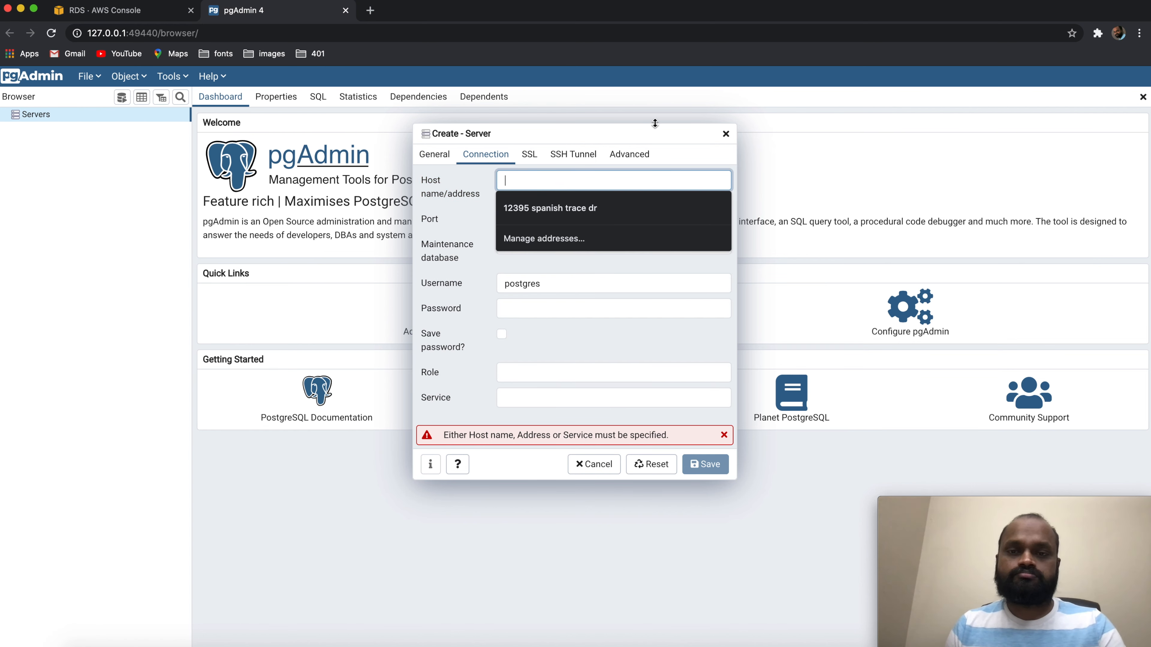
left_click(650, 131)
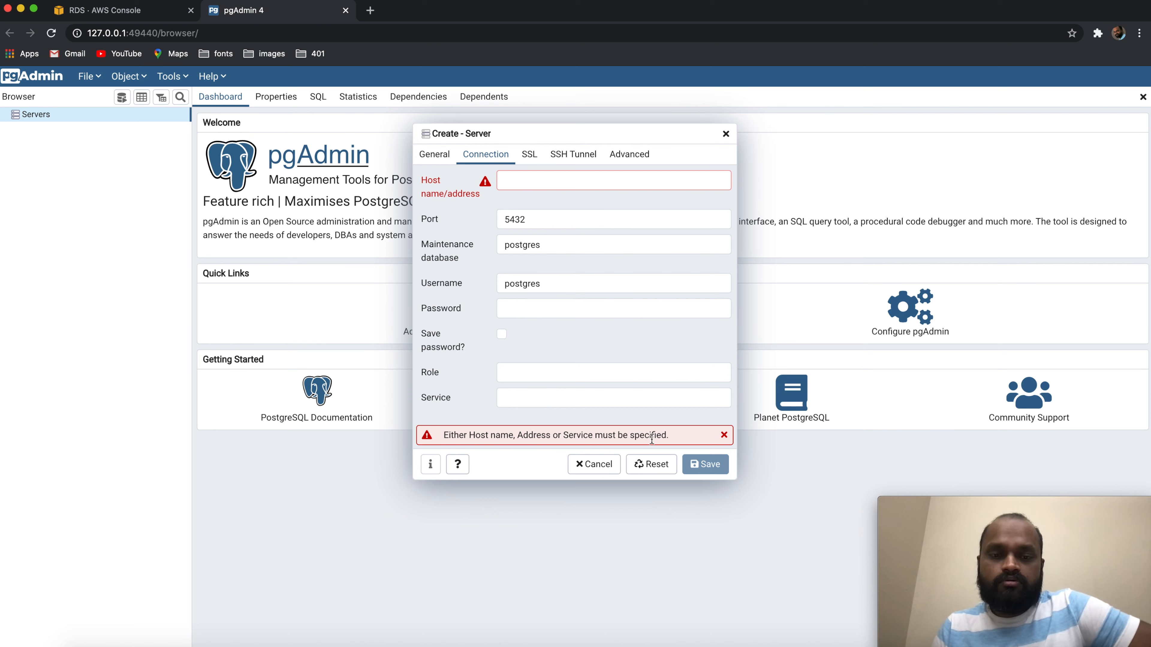
Switch to the Amazon RDS console, refresh the database list and check demodb's endpoint, port and connectivity details
left_click(165, 10)
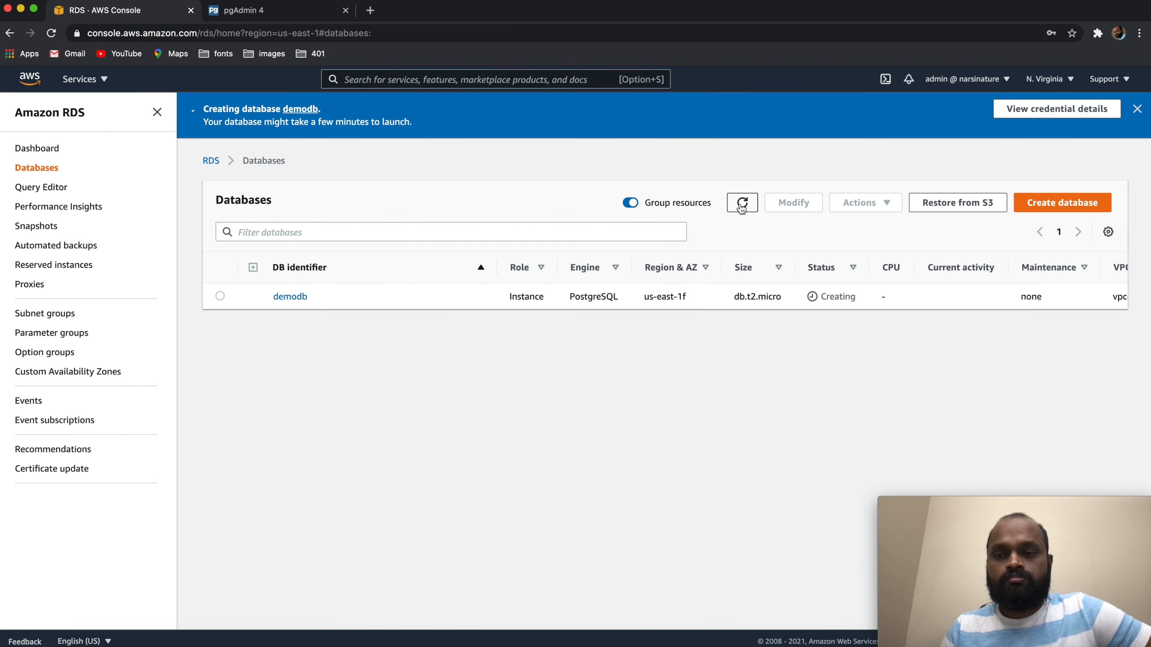
left_click(740, 205)
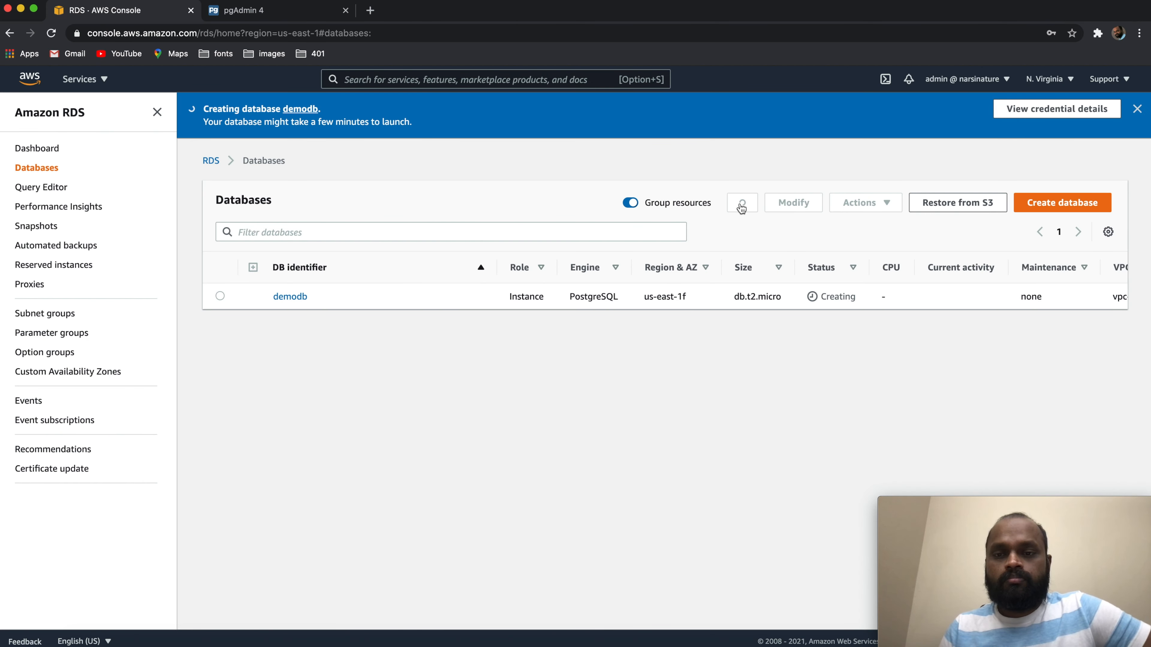
left_click(297, 297)
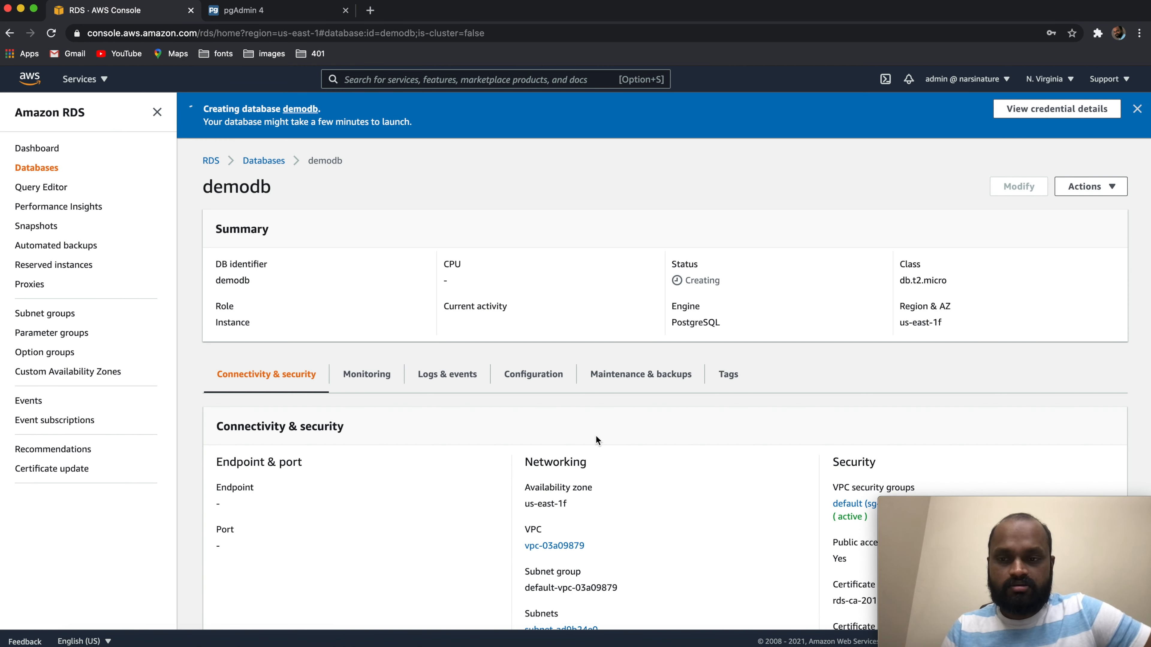
scroll(596, 435, "down", 3)
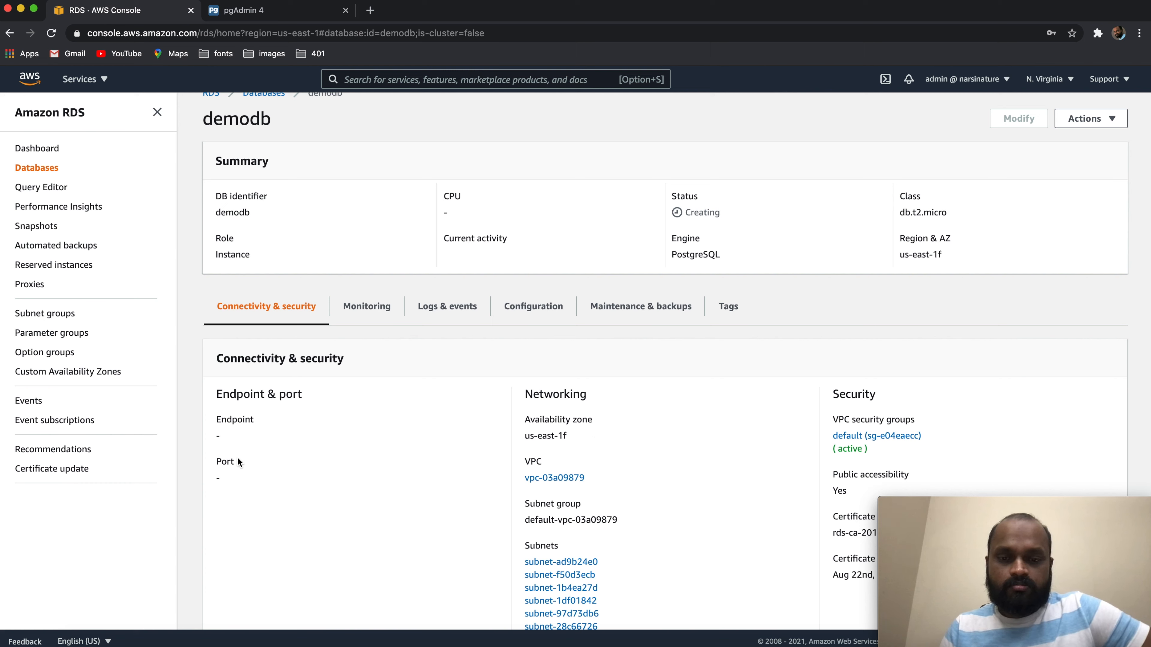
scroll(465, 459, "down", 3)
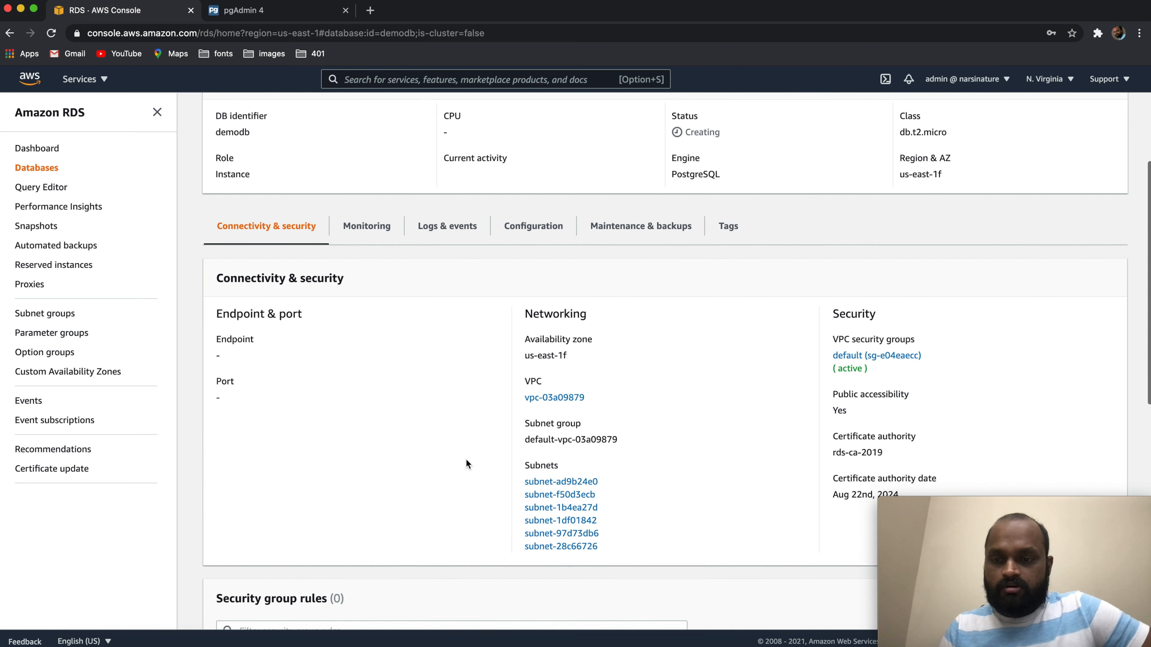
Review the inbound rules of demodb's default VPC security group and return to the database details
left_click(886, 357)
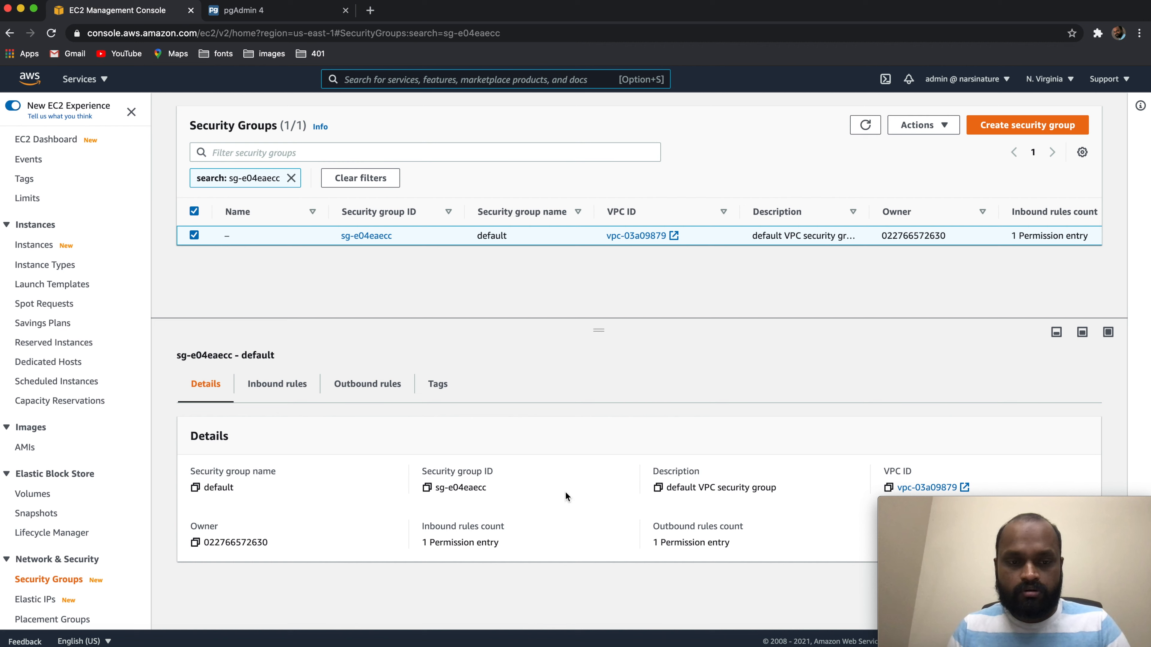
left_click(288, 392)
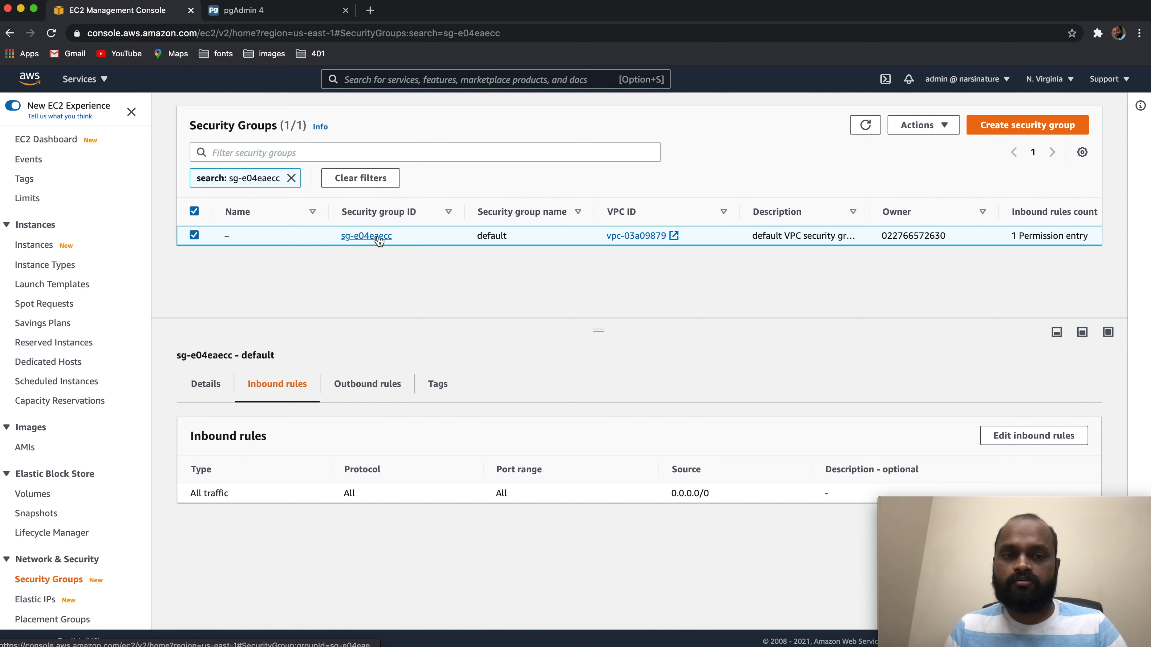
left_click_drag(394, 236, 339, 236)
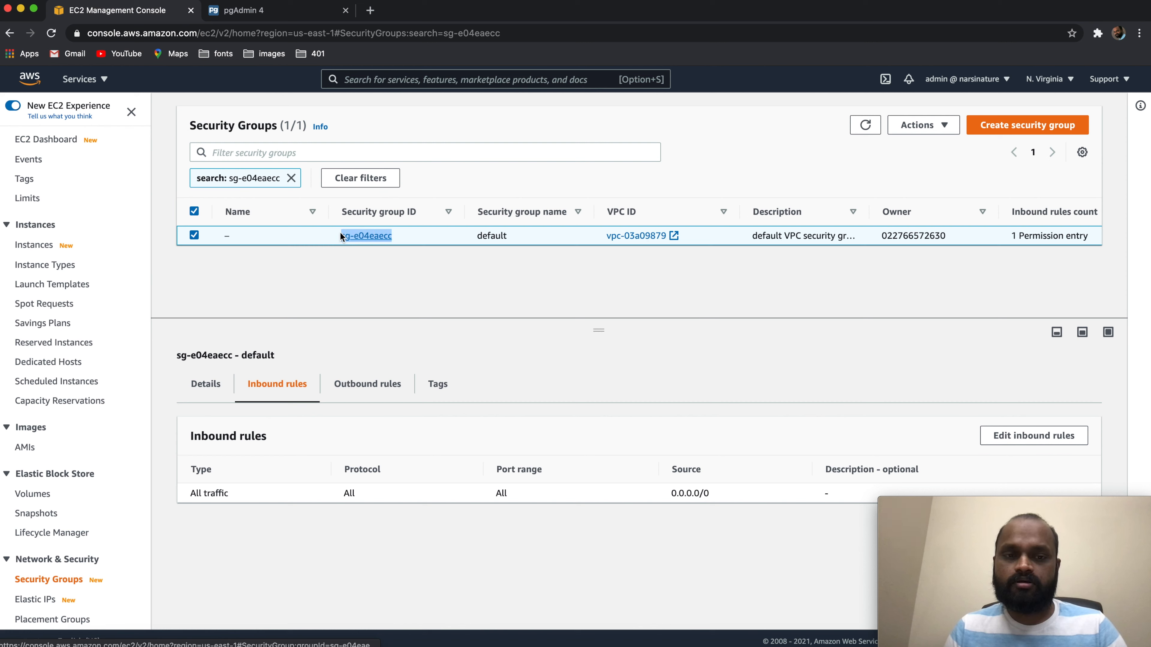
left_click(503, 307)
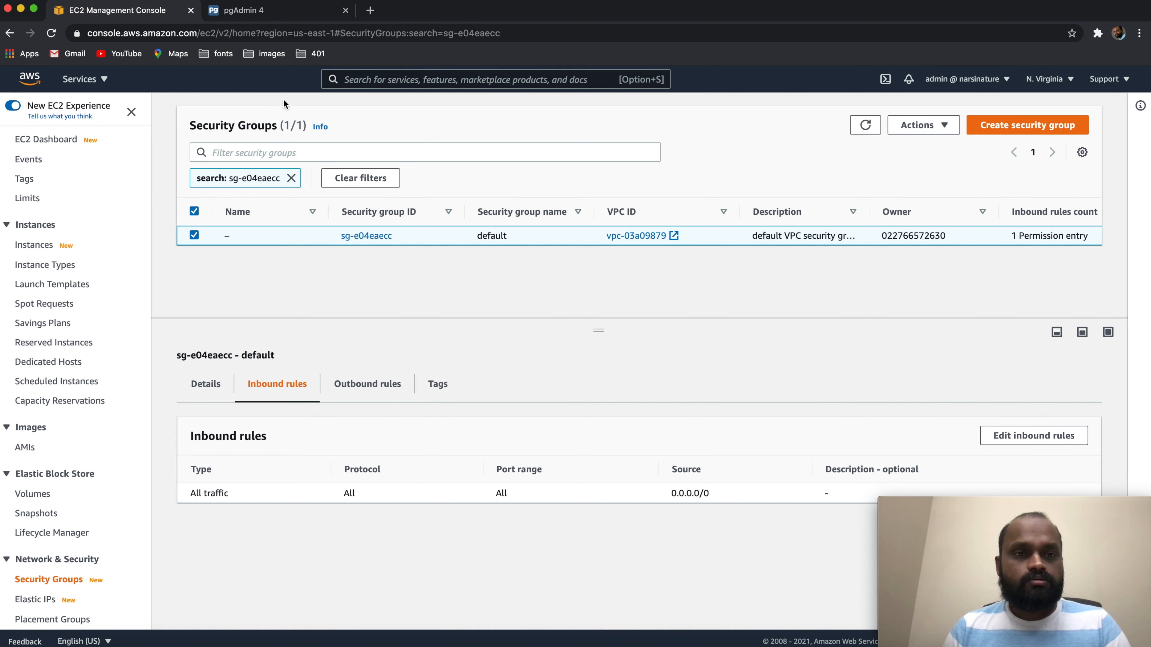
left_click(11, 34)
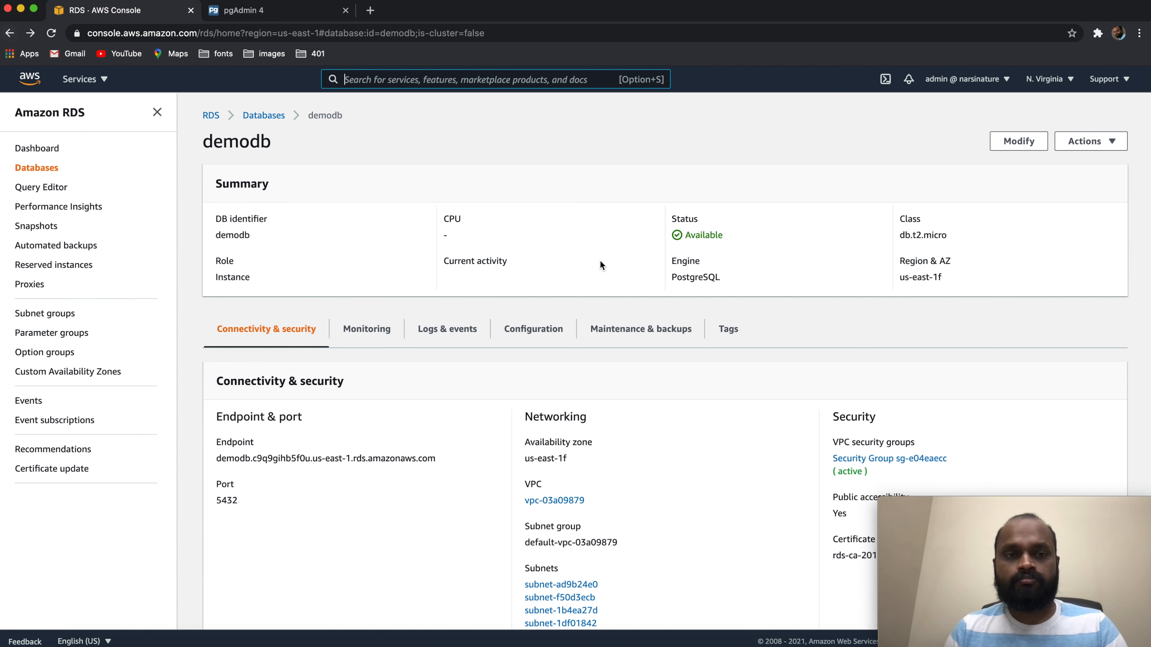
mouse_move(1024, 494)
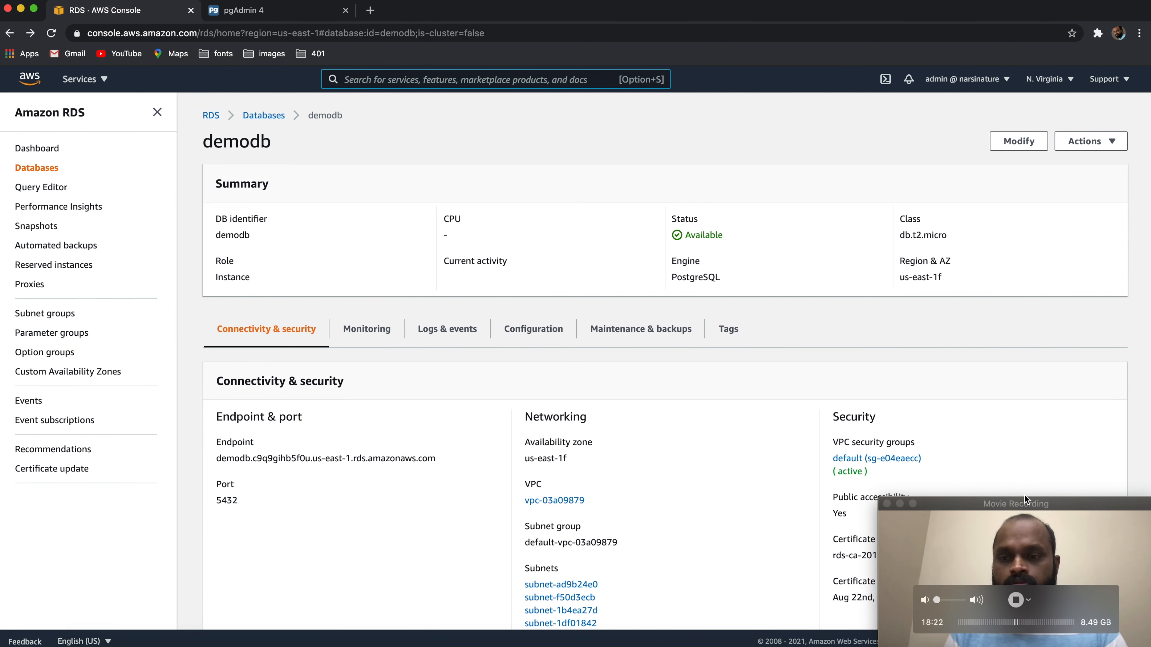
left_click(1015, 601)
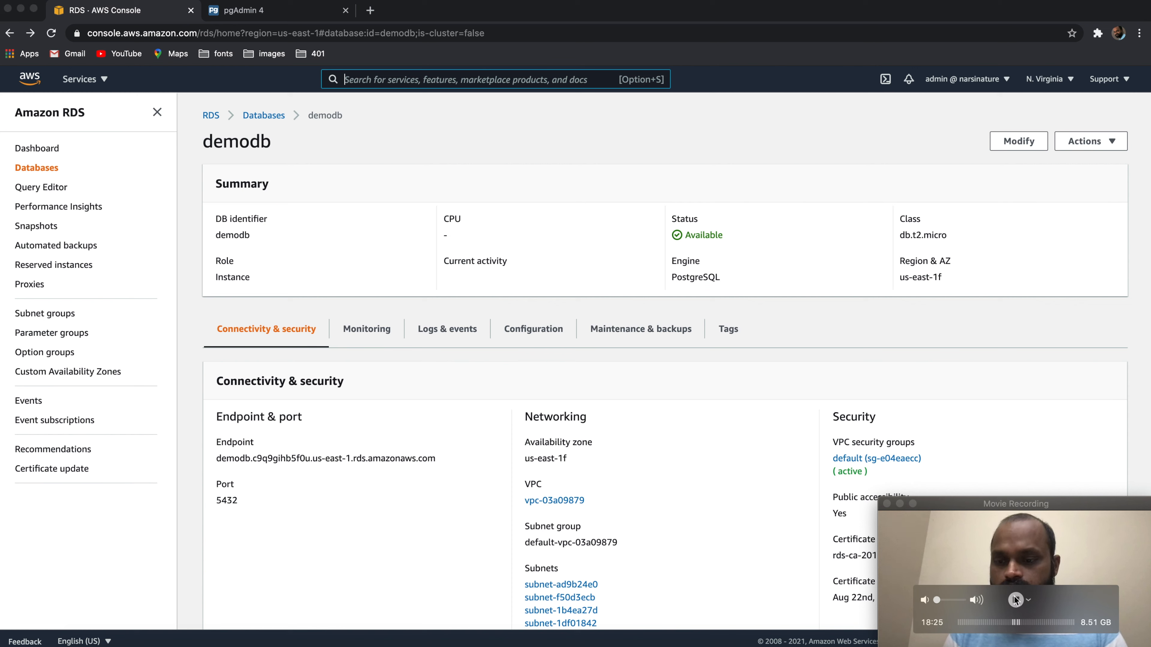
Refresh the Amazon RDS database list and reopen demodb's connectivity details to check its endpoint
left_click(900, 504)
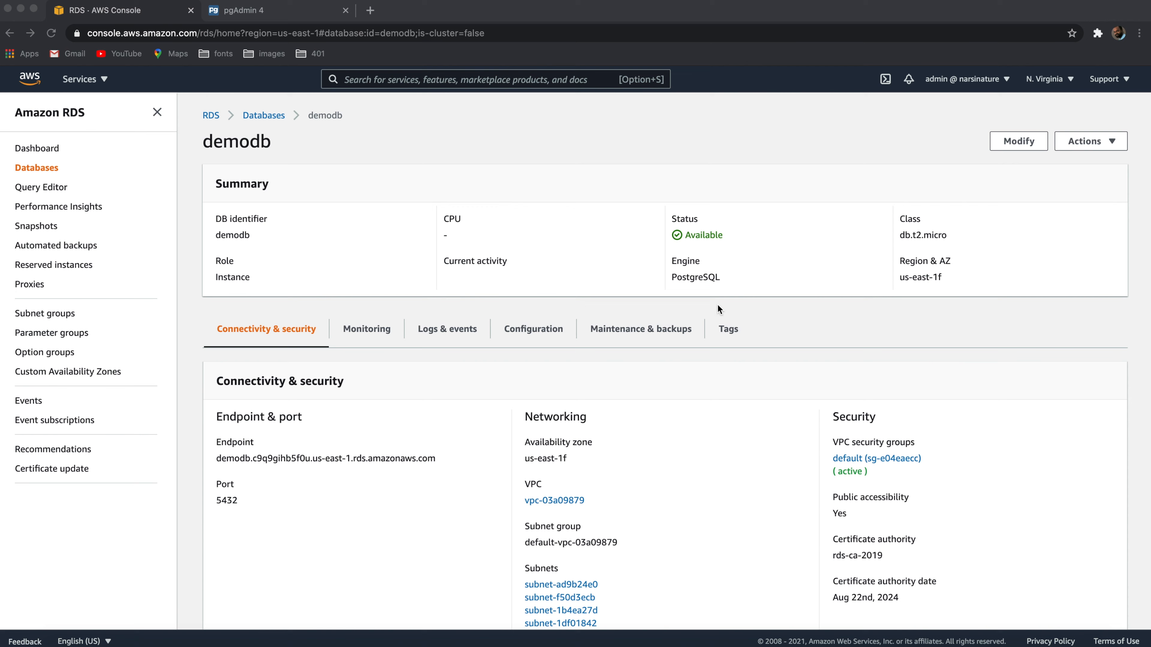
left_click(811, 269)
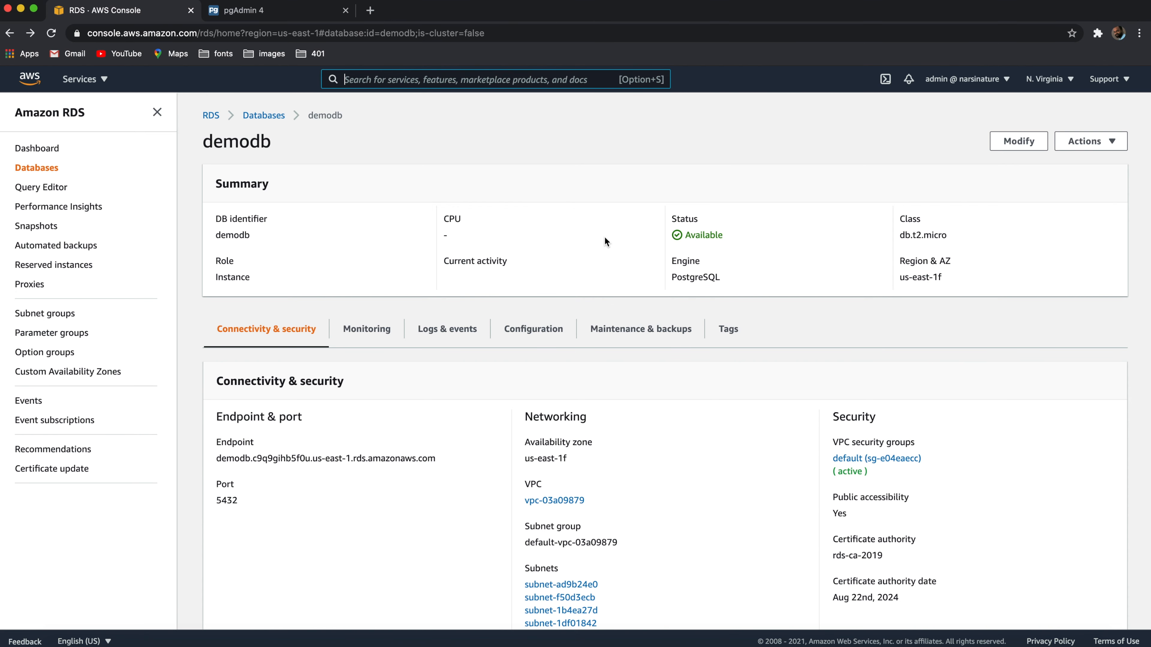
left_click(256, 115)
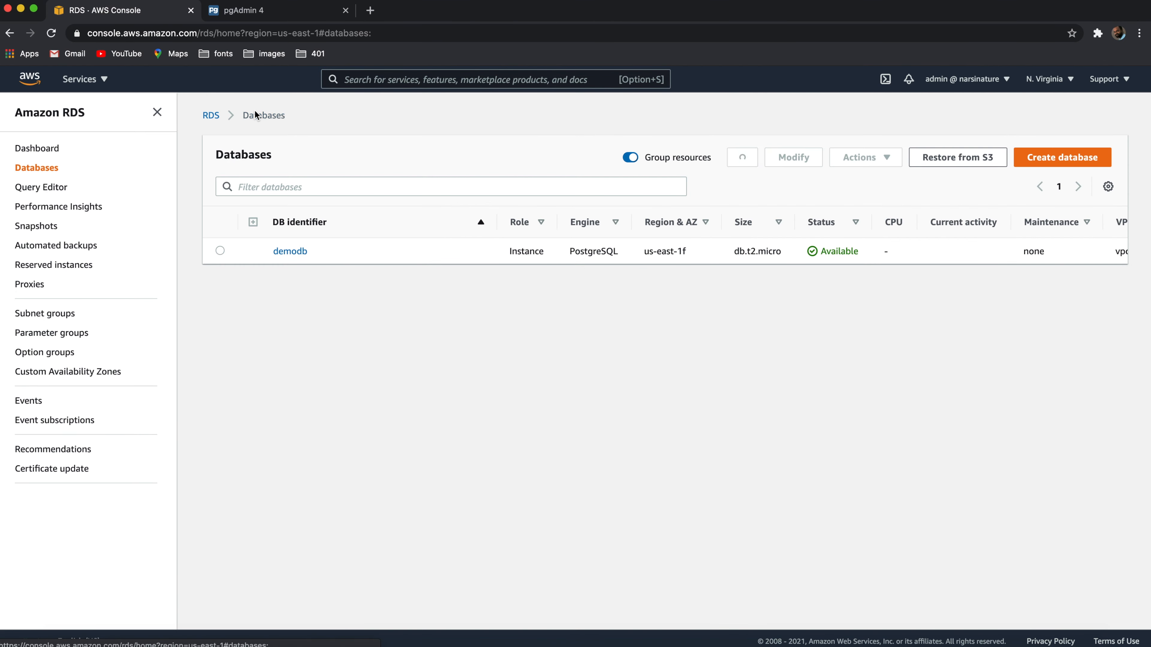
left_click(742, 160)
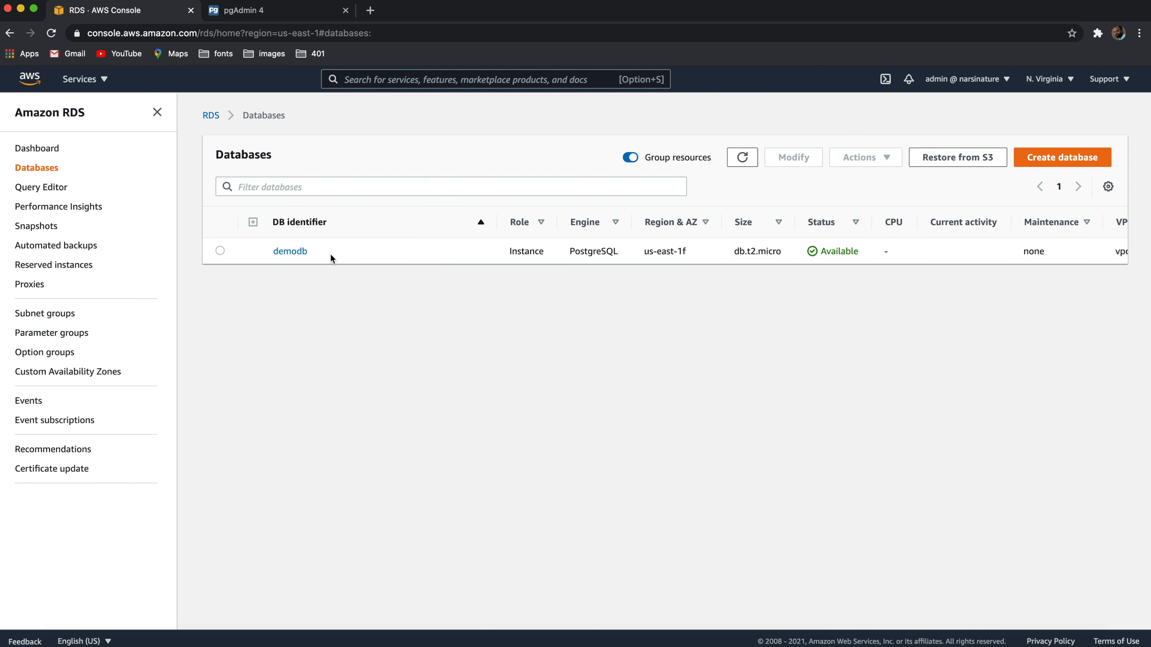
left_click(290, 252)
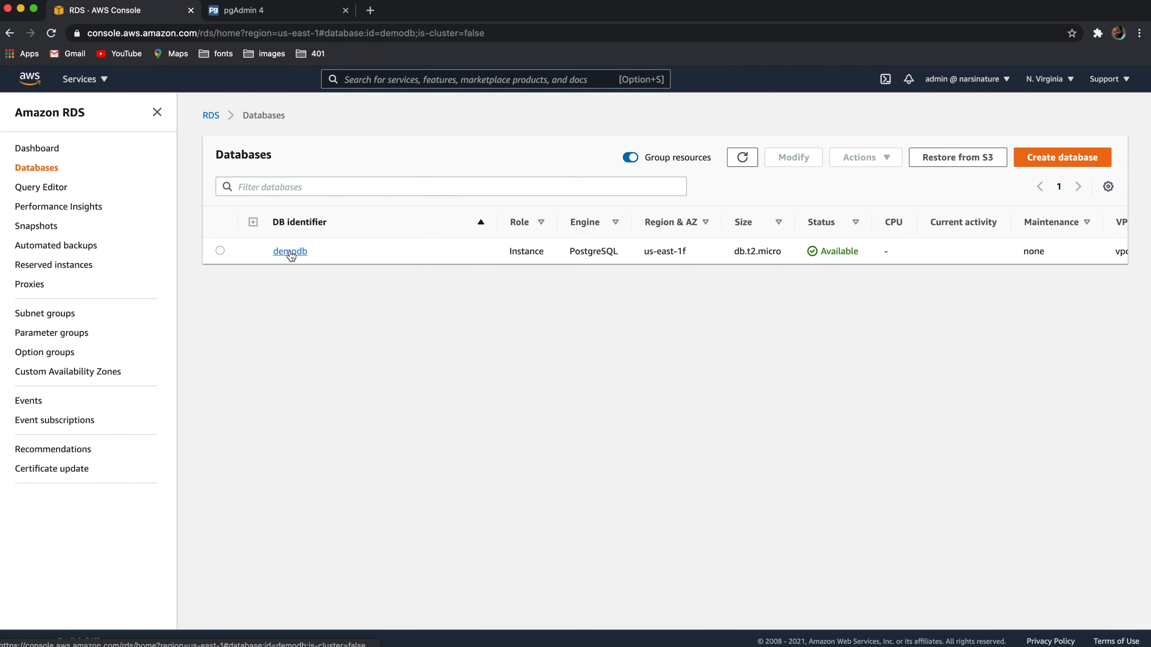
scroll(371, 470, "down", 3)
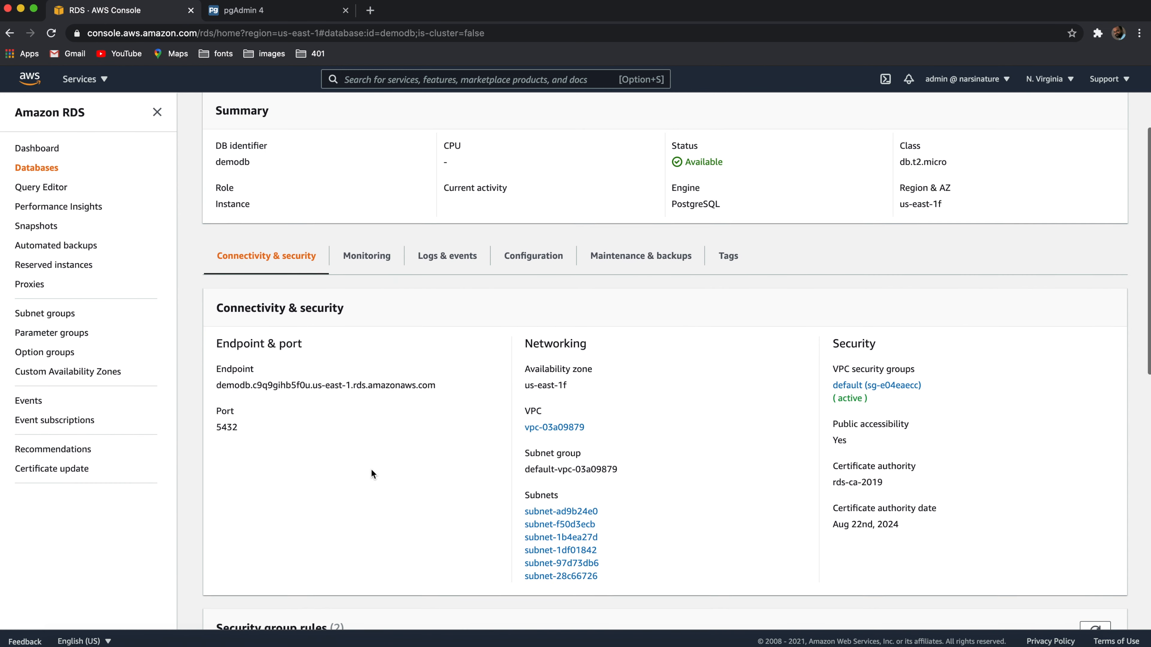
left_click_drag(438, 363, 239, 363)
left_click(354, 435)
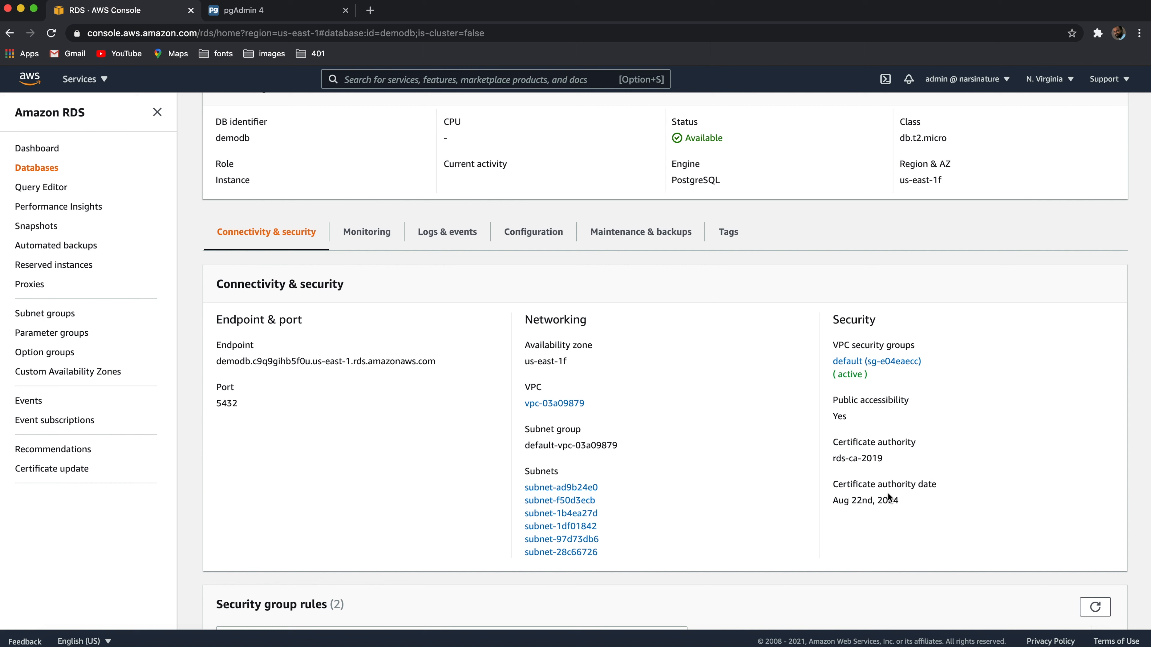
Copy demodb's endpoint, switch to pgAdmin 4 and enter demodb.c9q9gihb5f0u.us-east-1.rds.amazonaws.com as the new server's host name
left_click_drag(438, 361, 208, 365)
key("super+c")
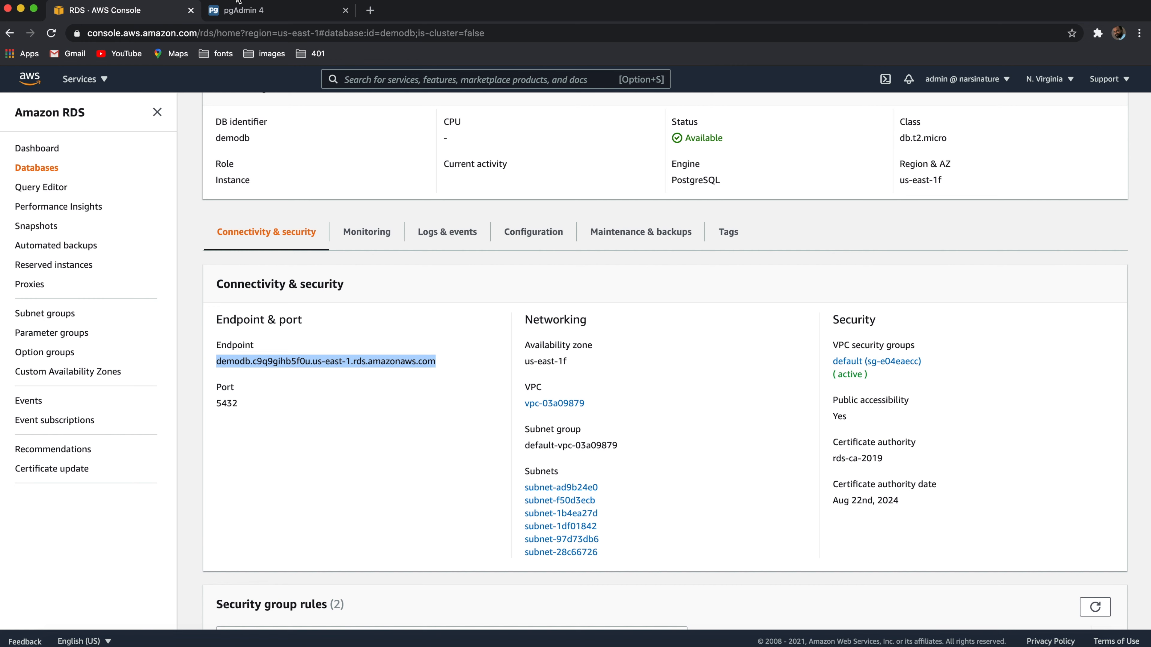
left_click(243, 11)
left_click(534, 181)
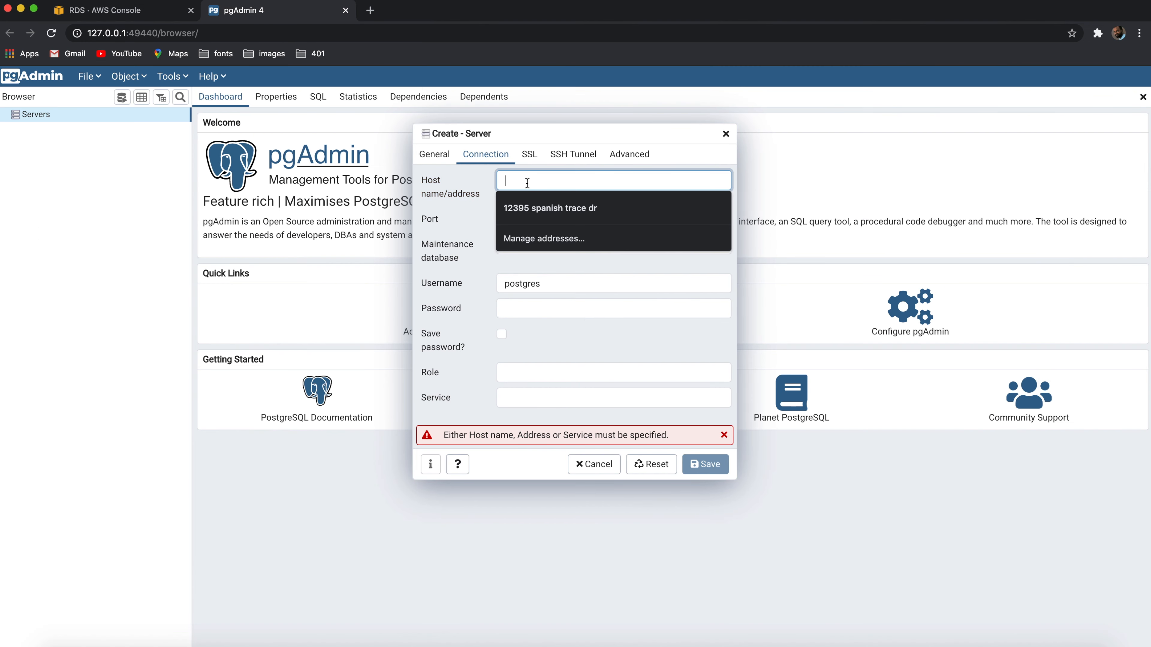
key("super+v")
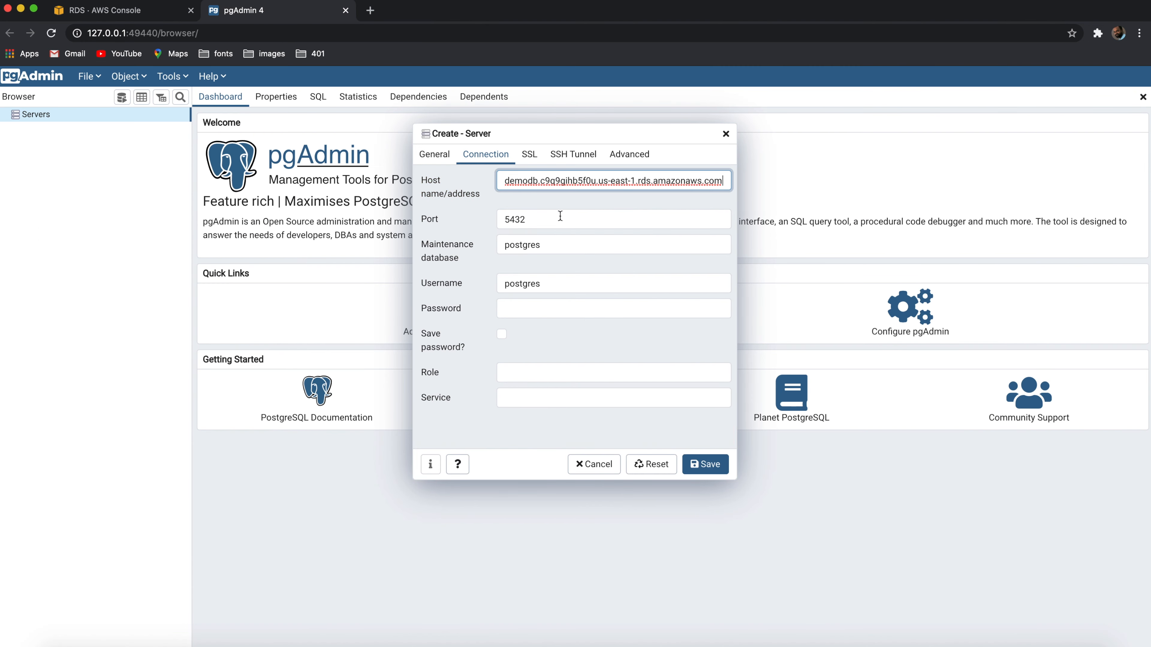
Check the new server's port against demodb's port in the RDS console and return to pgAdmin 4
left_click(552, 219)
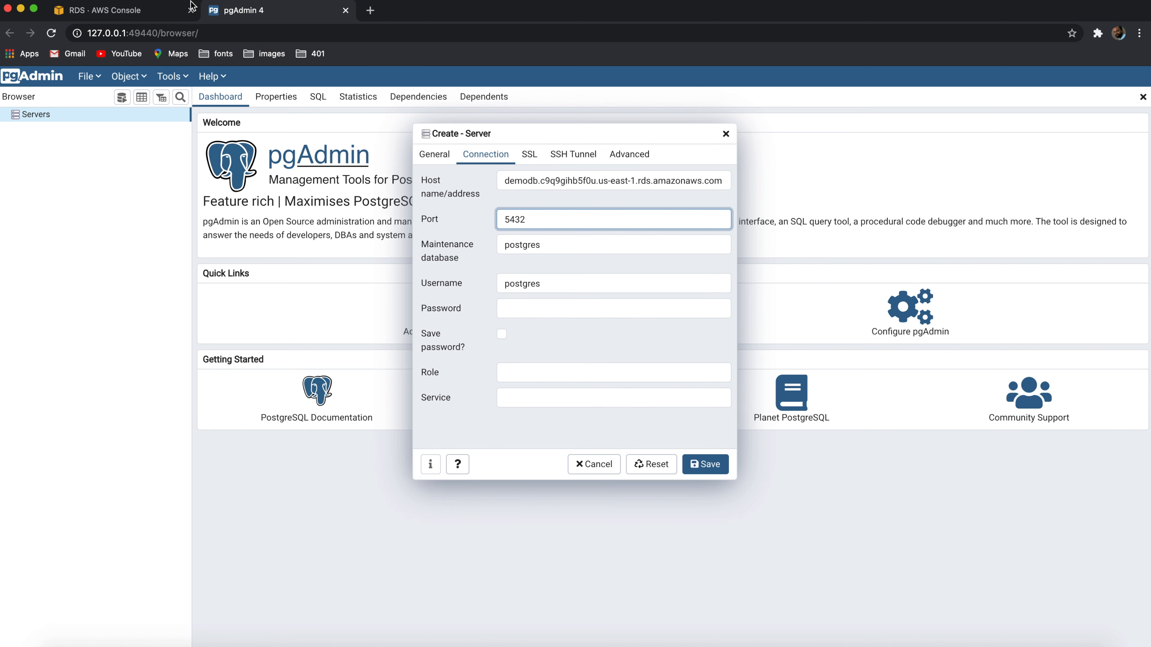
left_click(128, 9)
left_click(268, 377)
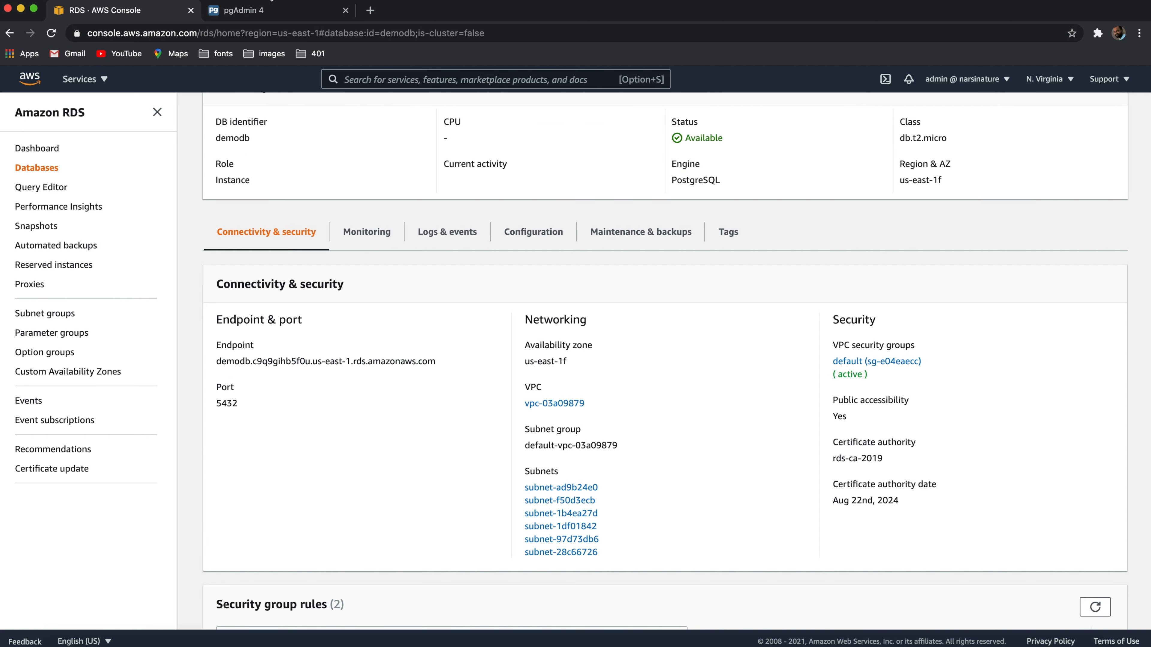
left_click(244, 10)
Enter the database password, enable saving the password and save the dbdemo server connection
left_click(565, 302)
type("•••••••••")
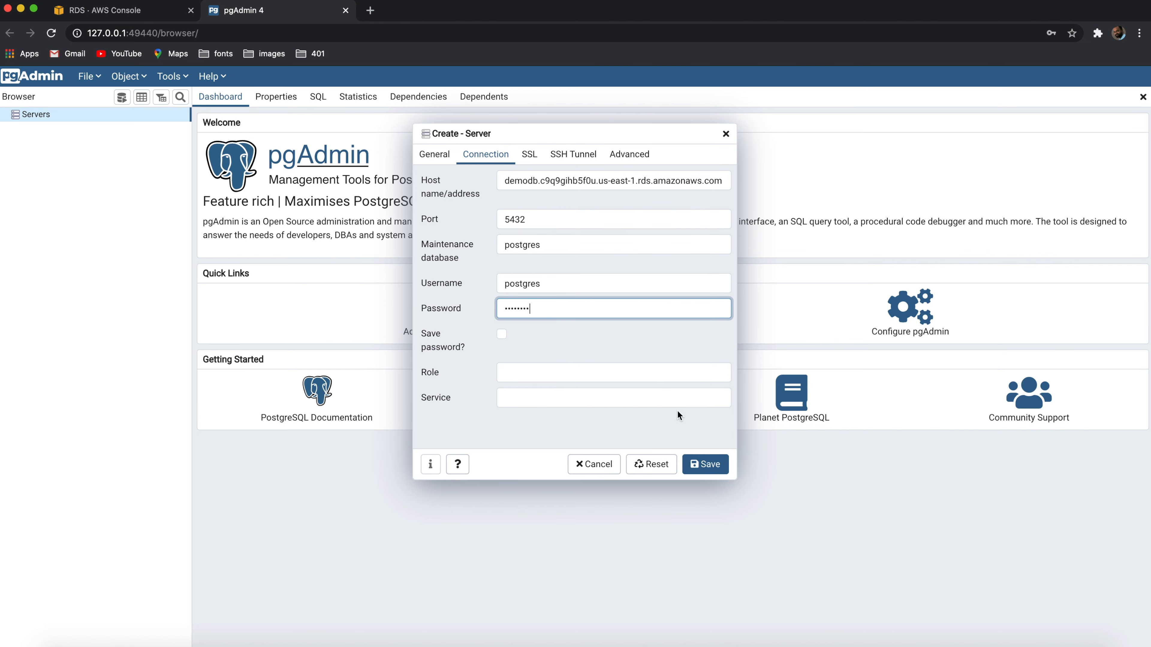
left_click(501, 335)
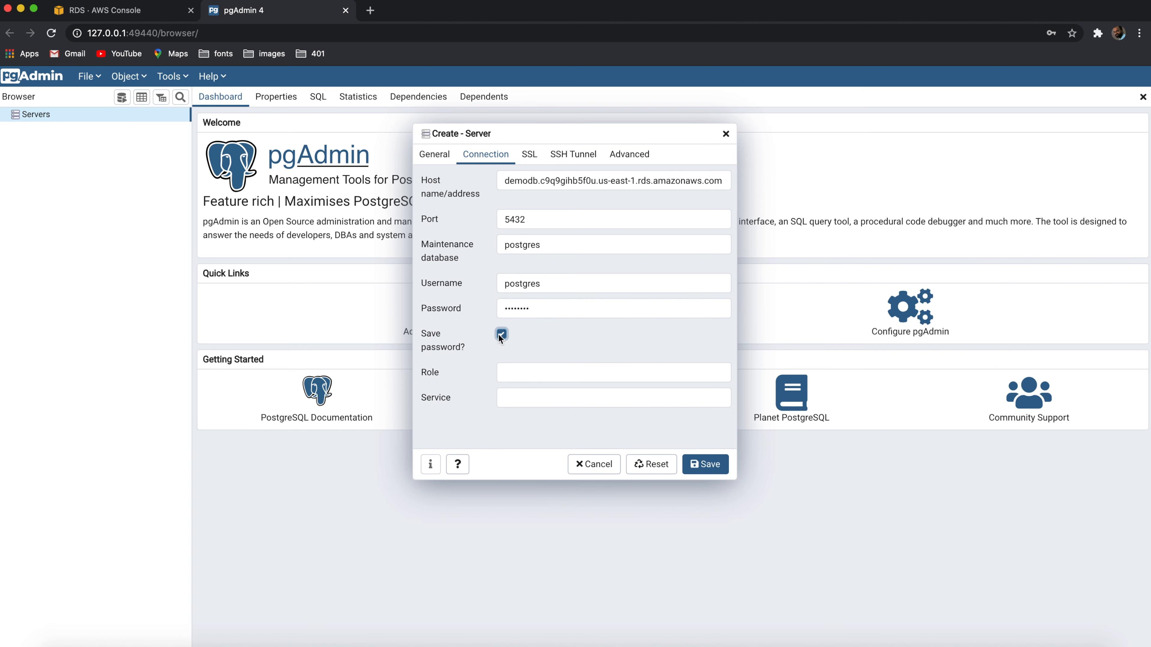
left_click(707, 466)
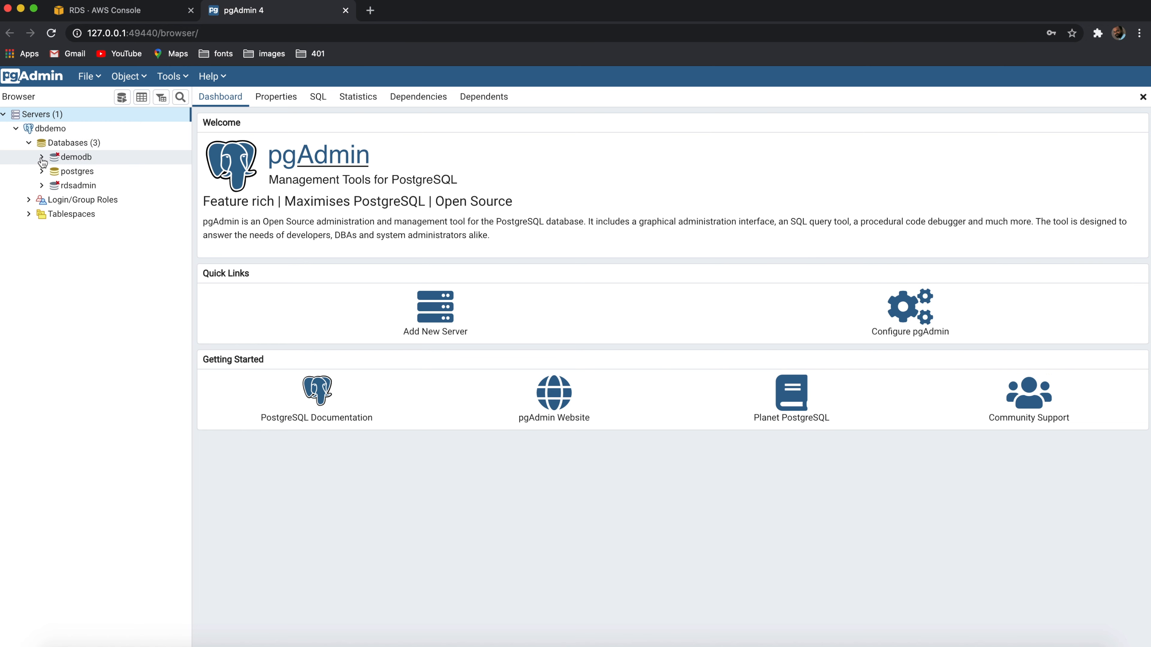
Connect to the demodb database under dbdemo and expand its public schema down to Tables
left_click(42, 158)
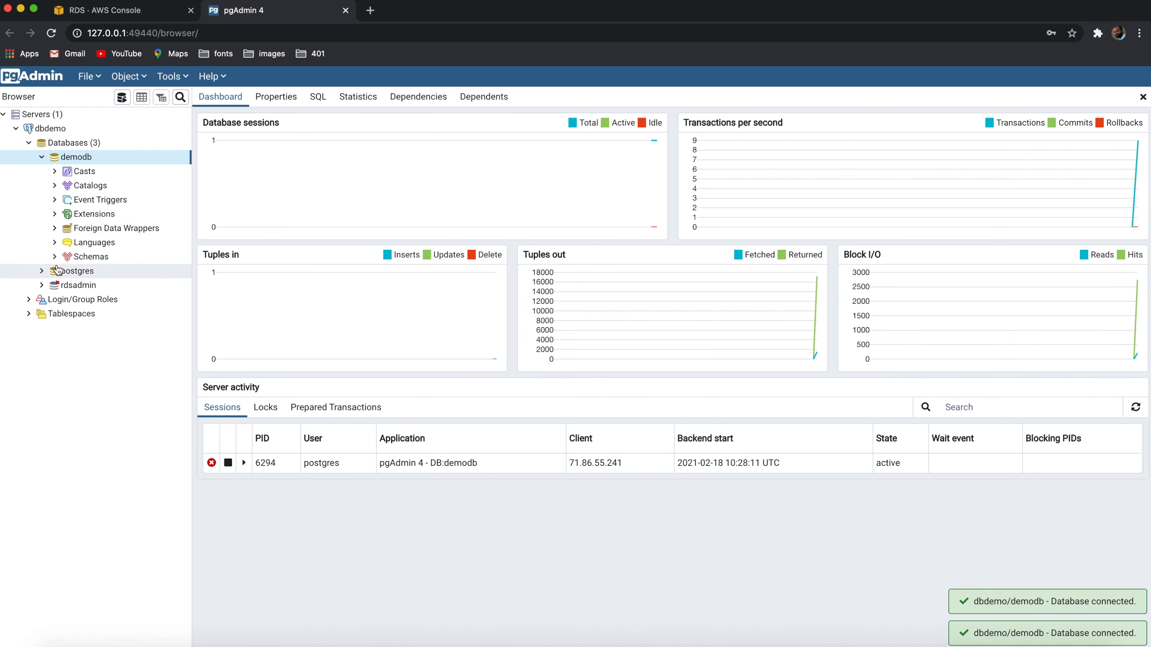
left_click(55, 257)
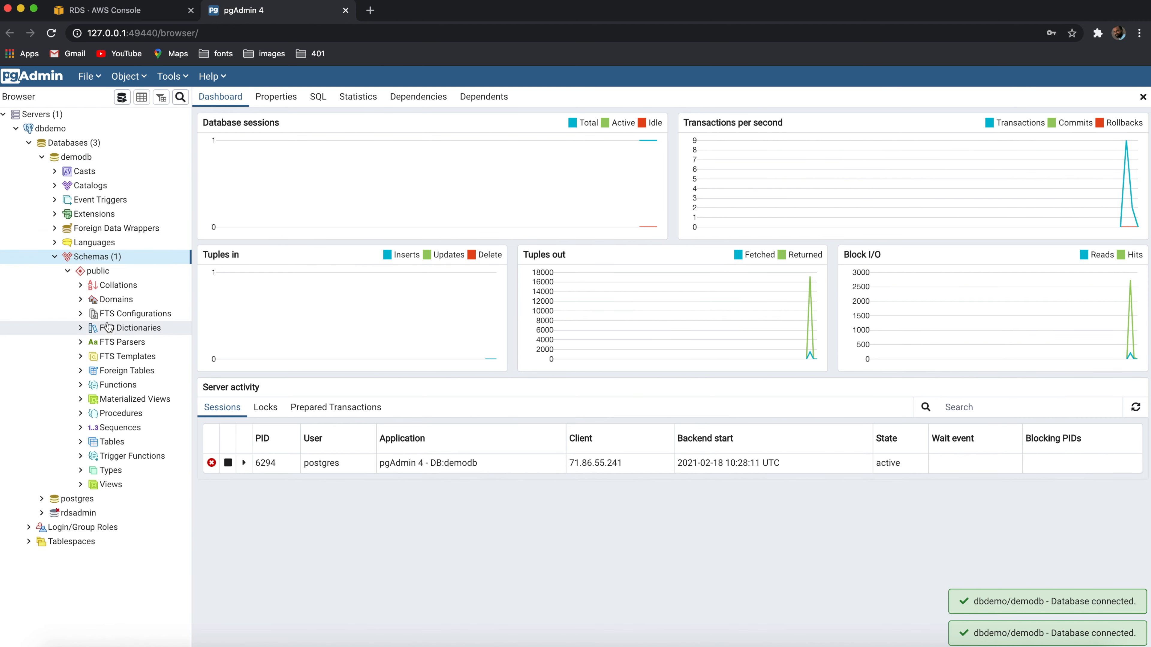
left_click(85, 444)
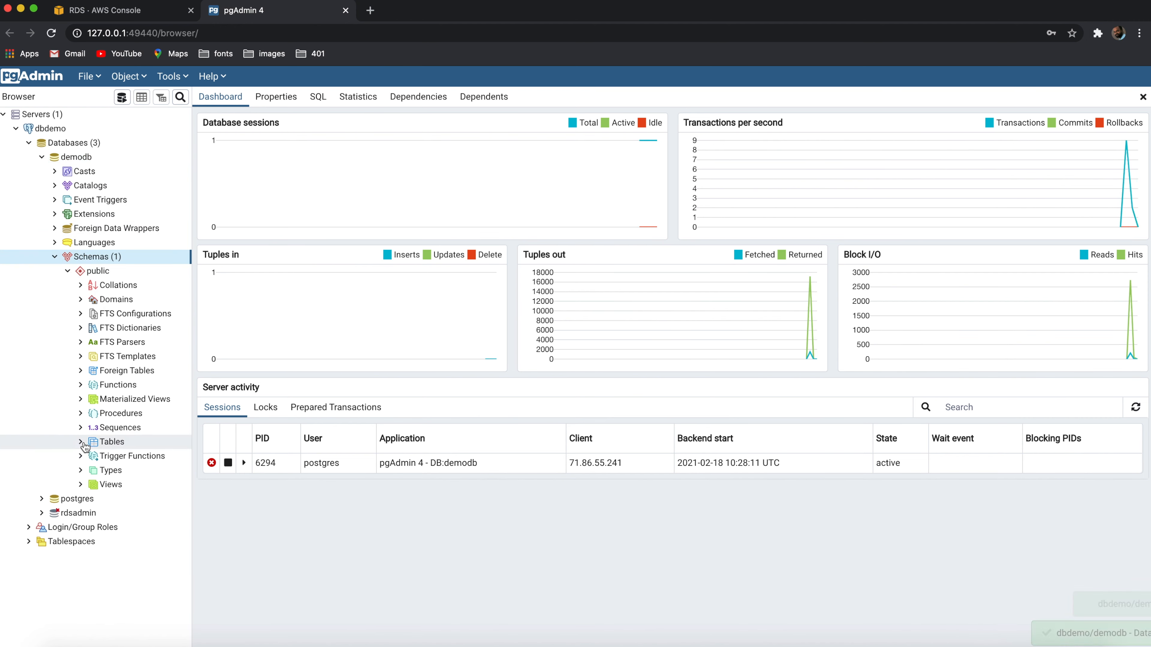
Start a new table in the public schema and name it demo
right_click(111, 446)
mouse_move(150, 460)
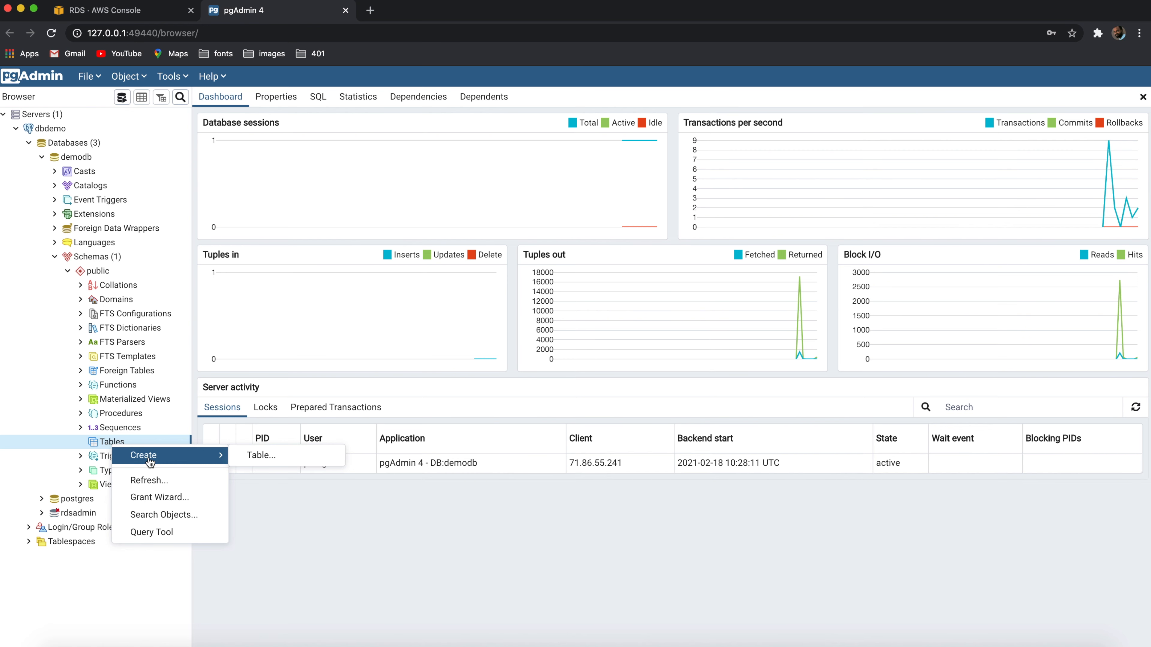
left_click(252, 456)
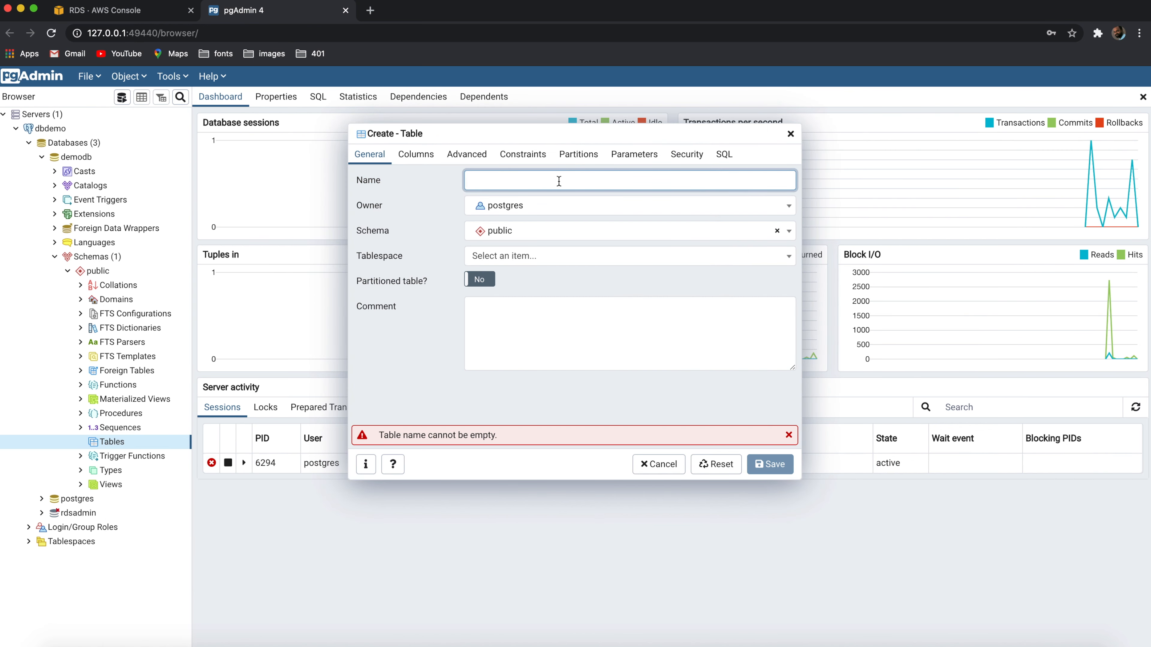
type("test")
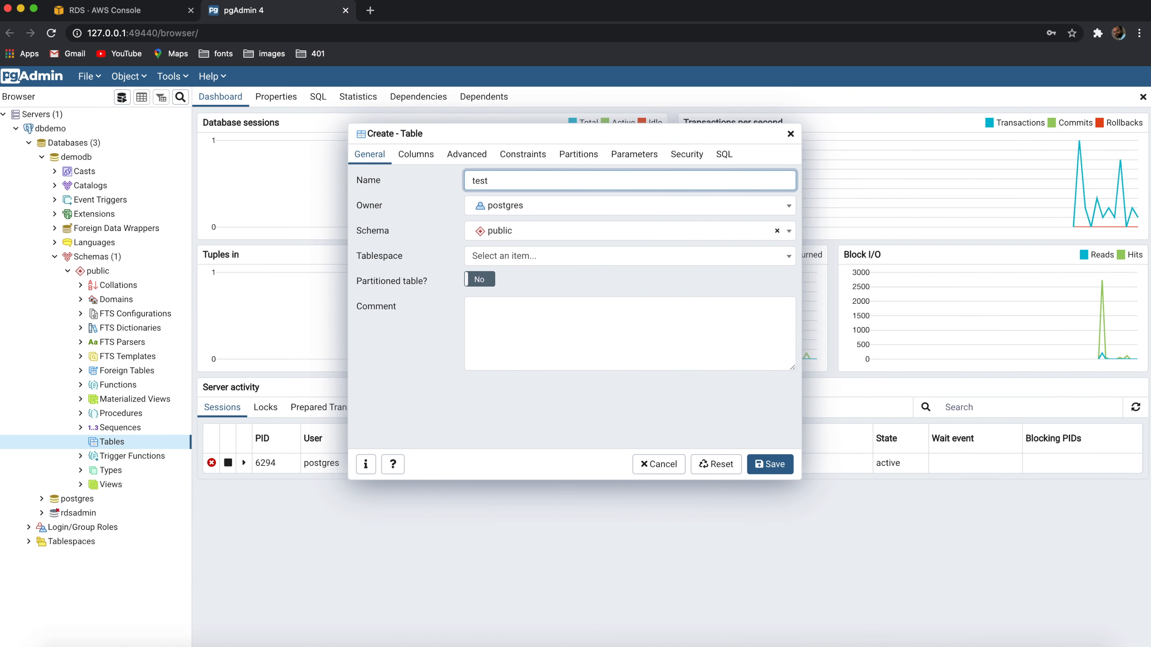
key("BackSpace")
key("BackSpace")
key("BackSpace")
key("BackSpace")
type("demo")
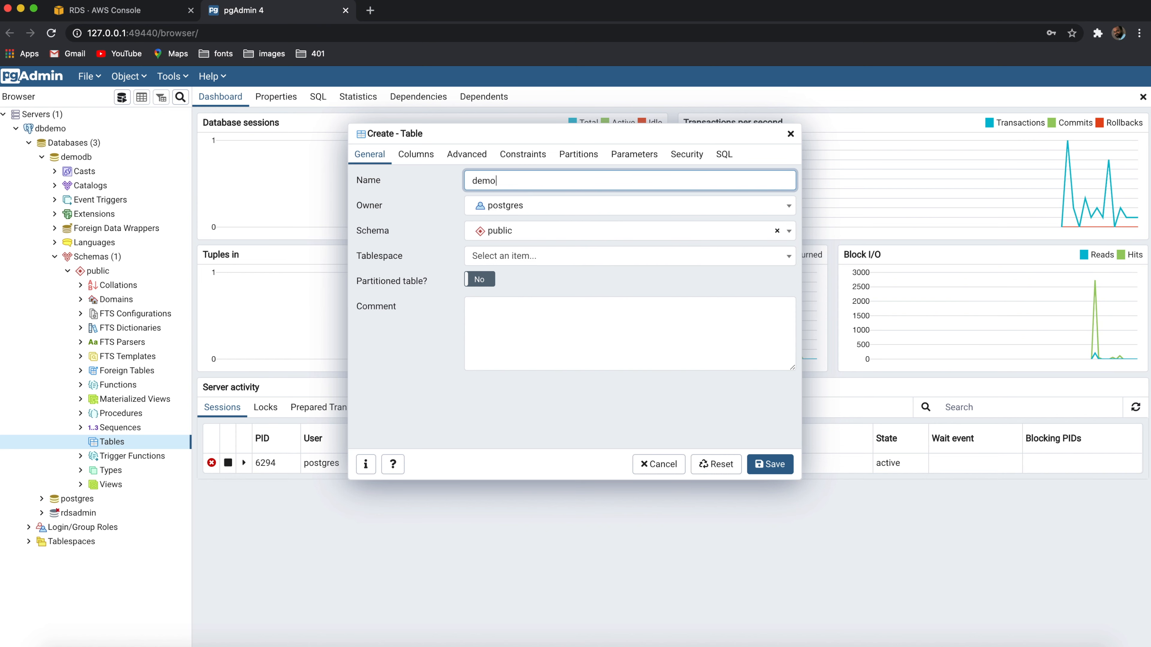
Add a column called name with data type text and save the demo table
left_click(426, 155)
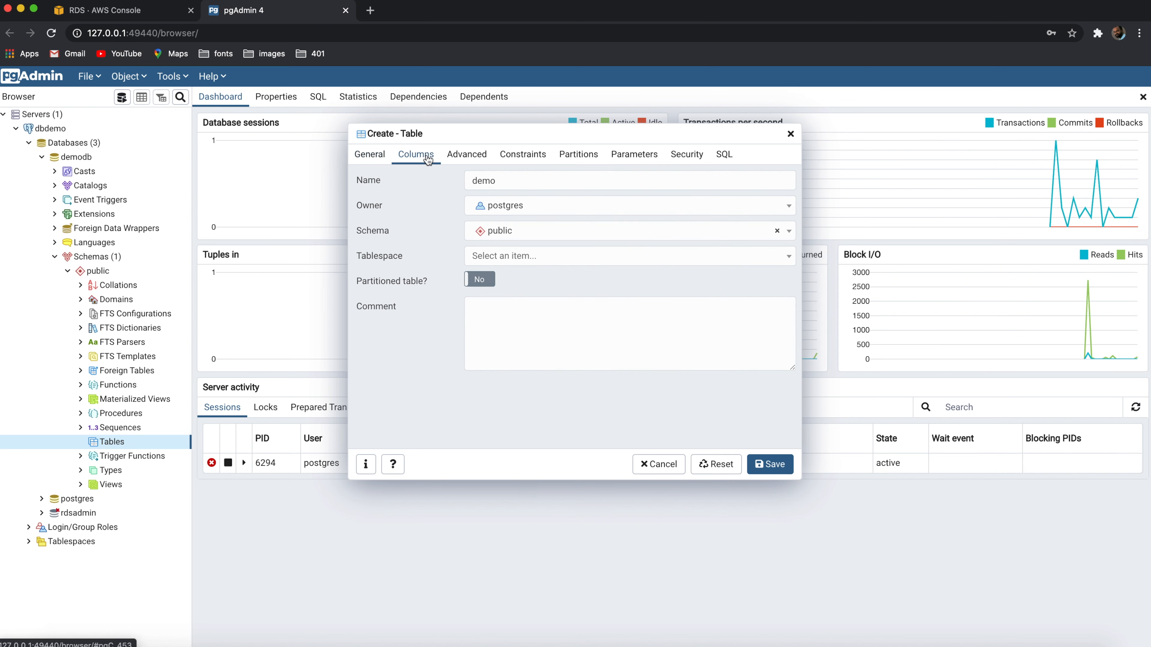
left_click(787, 209)
left_click(414, 262)
type("name")
left_click(530, 264)
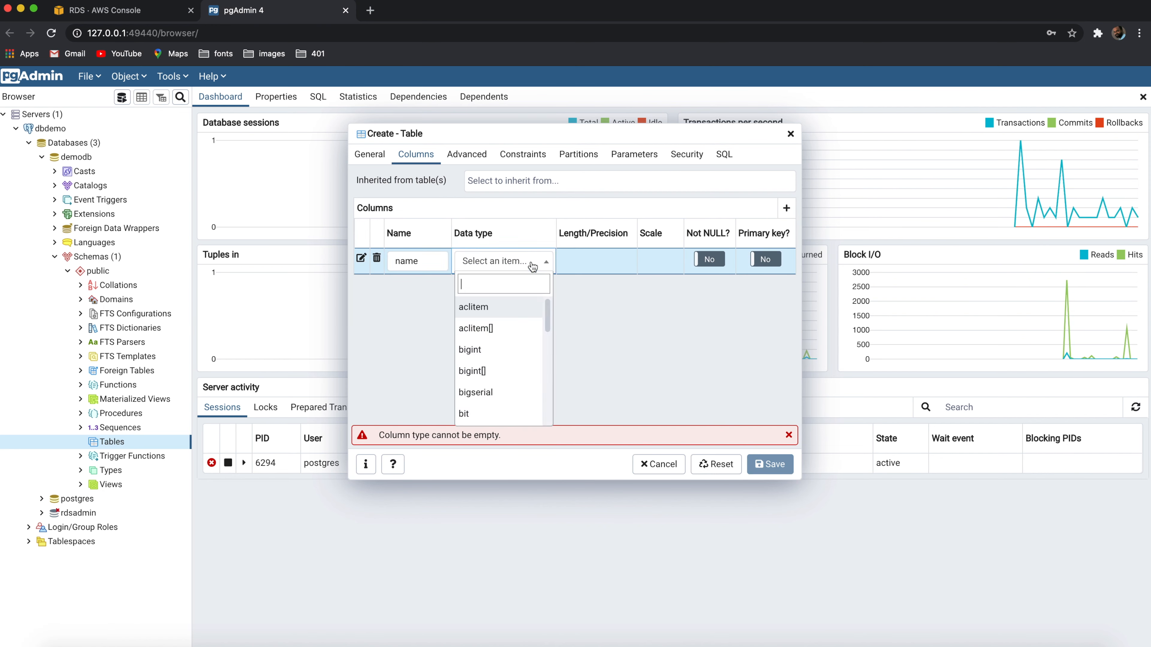
type("text")
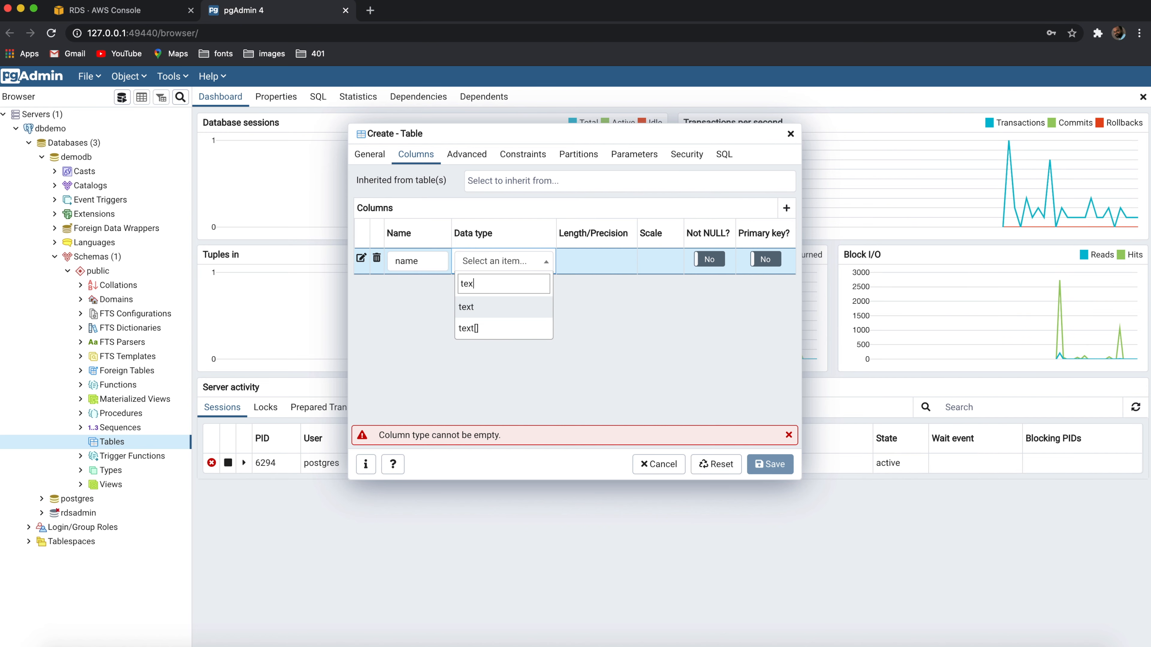
left_click(491, 308)
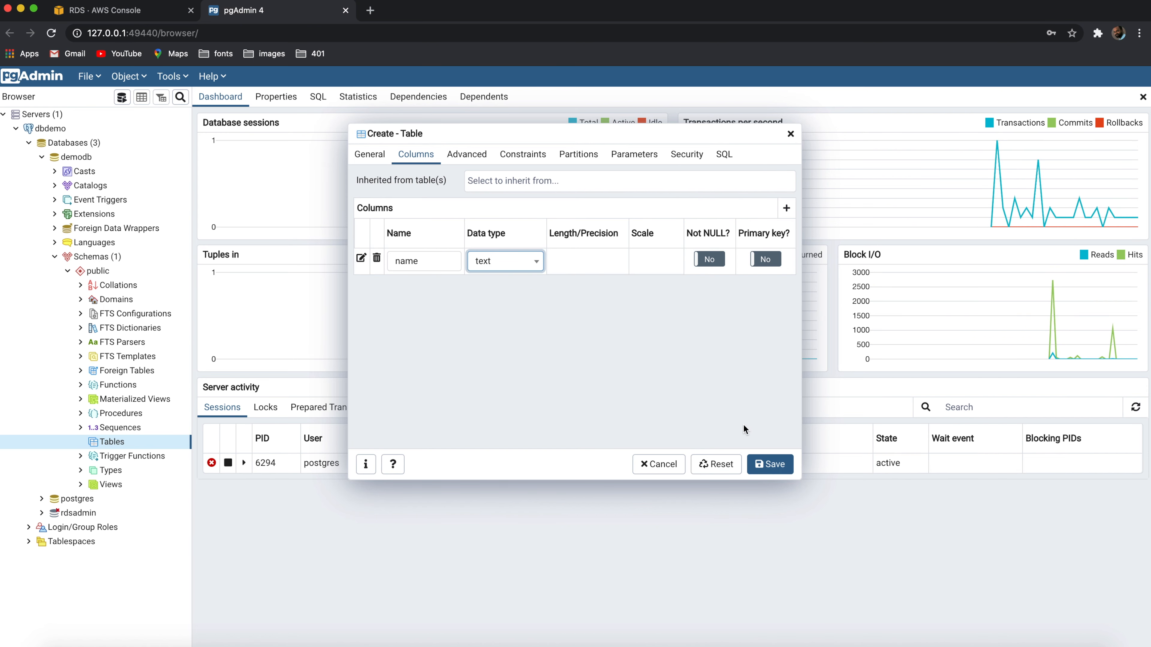
left_click(769, 465)
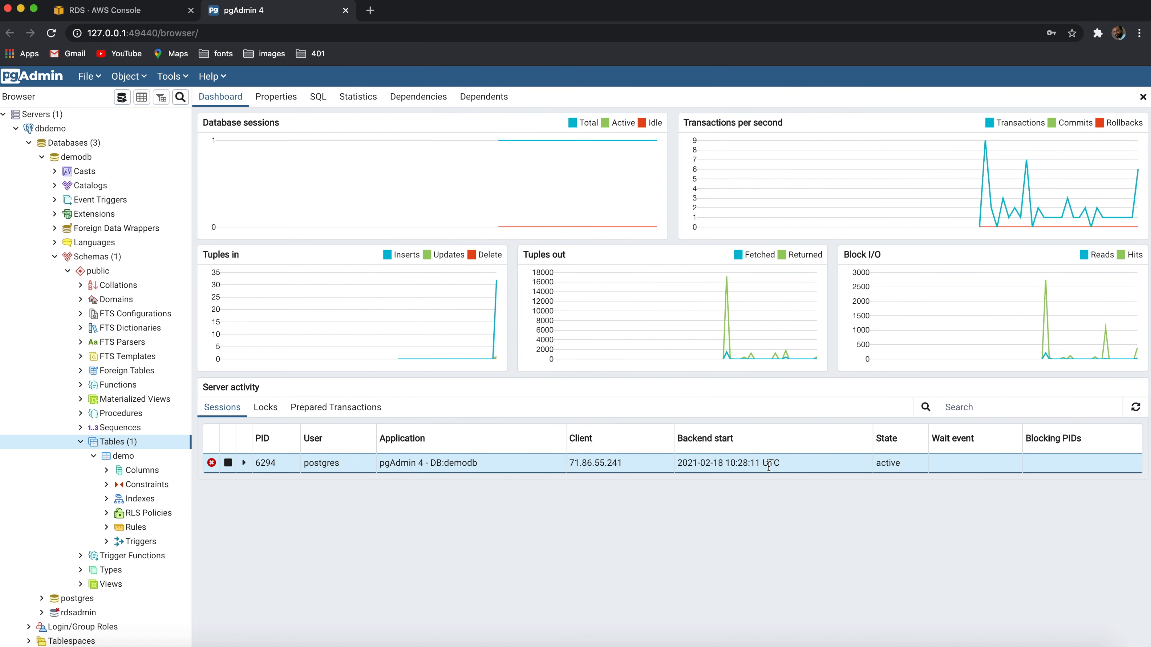
Generate a SELECT script for the demo table and run the query
right_click(128, 455)
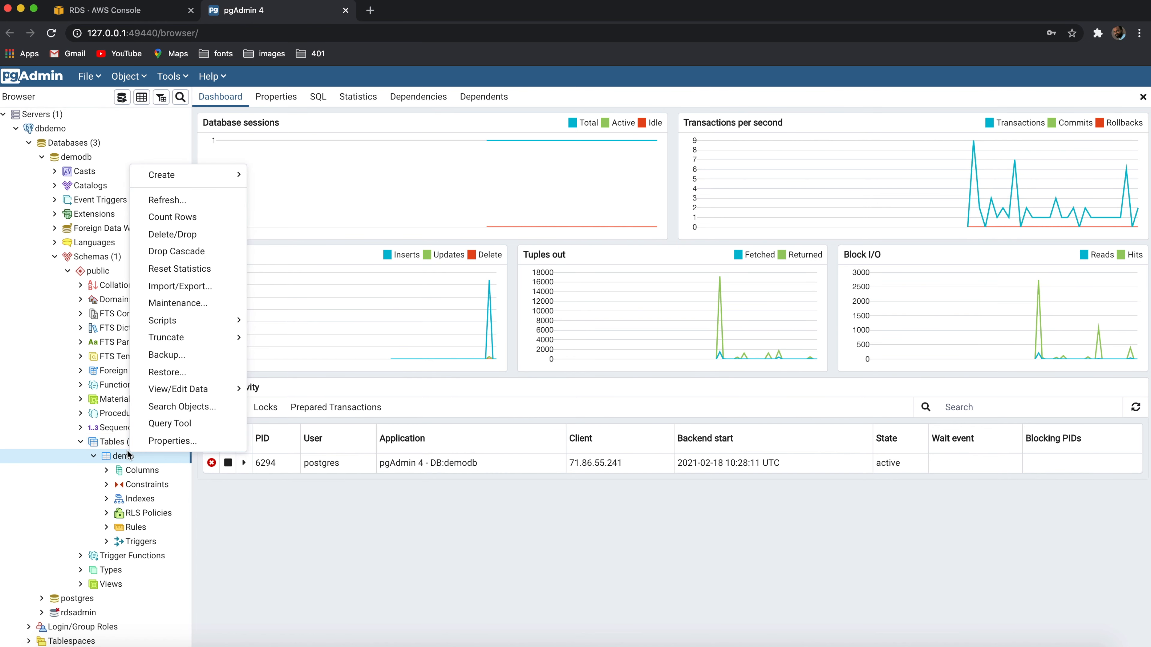
mouse_move(220, 343)
mouse_move(220, 325)
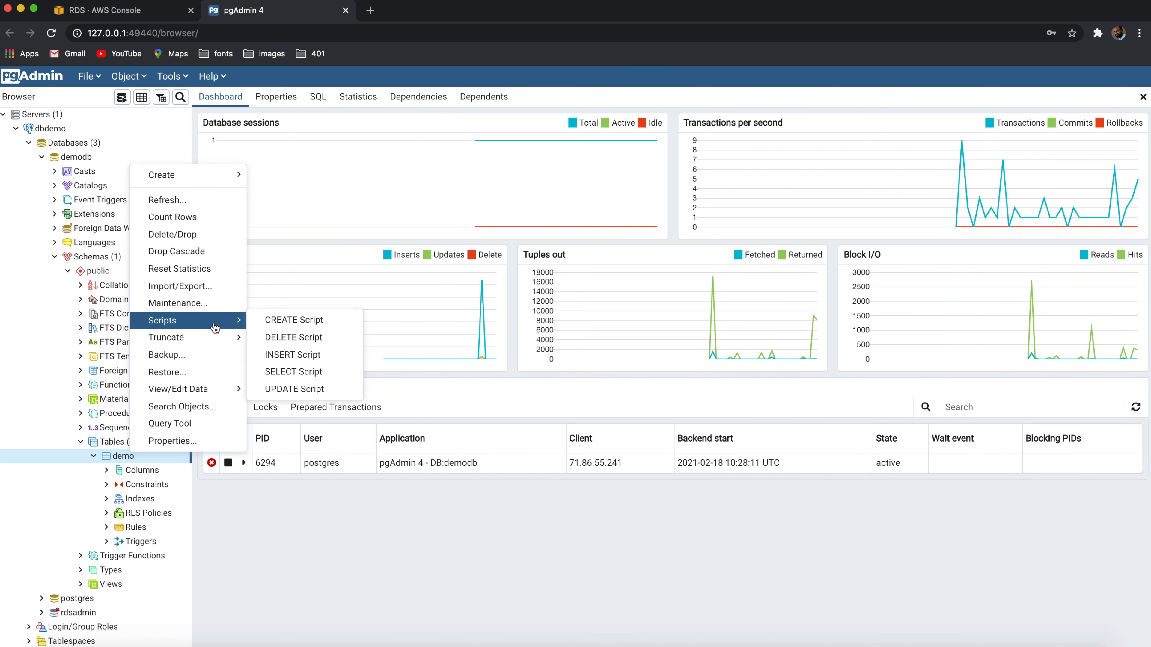
left_click(299, 372)
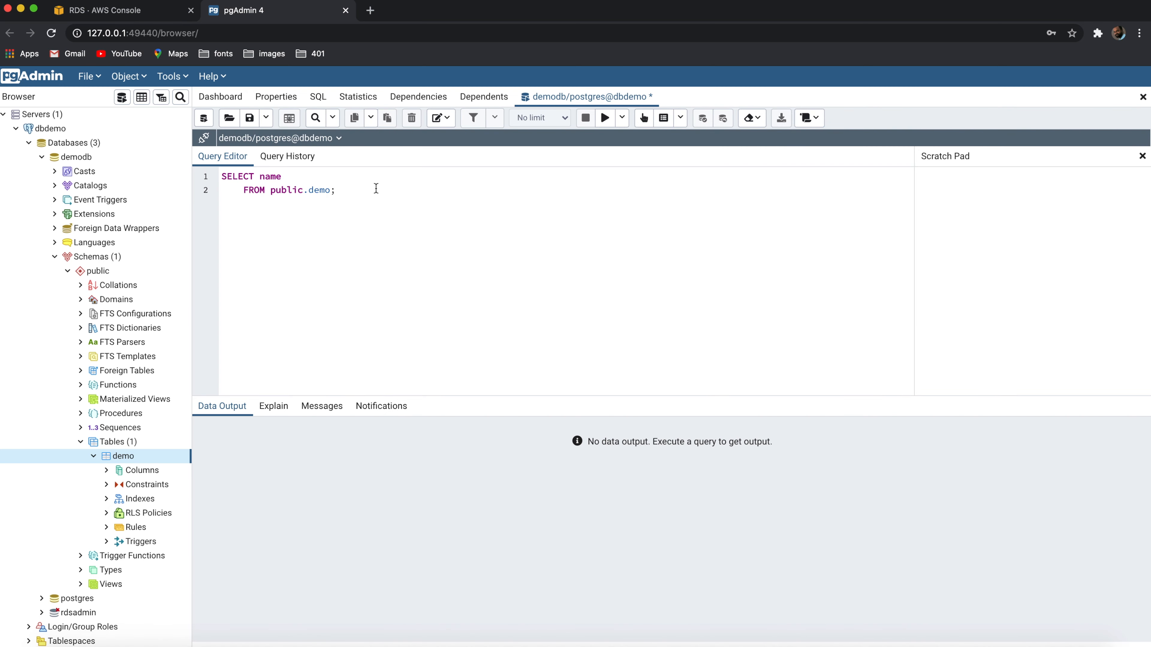
left_click_drag(376, 189, 256, 150)
left_click(605, 123)
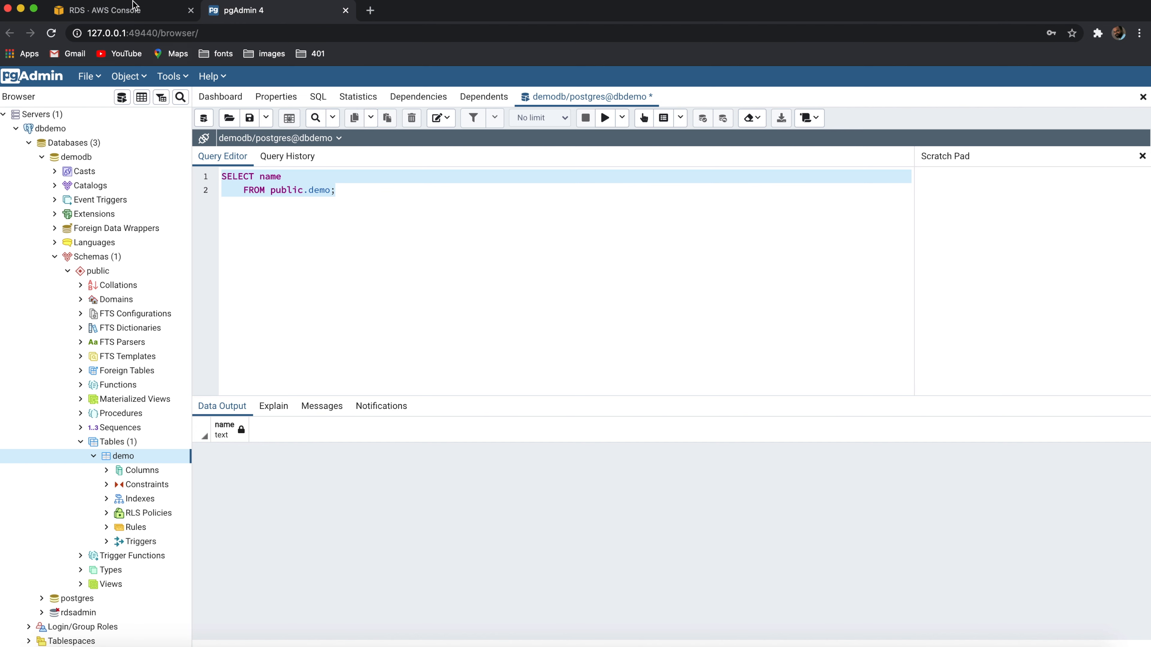
Review demodb's connectivity details in the RDS console again, switching briefly to the pgAdmin 4 query and back
left_click(119, 10)
scroll(449, 272, "up", 3)
scroll(419, 245, "down", 4)
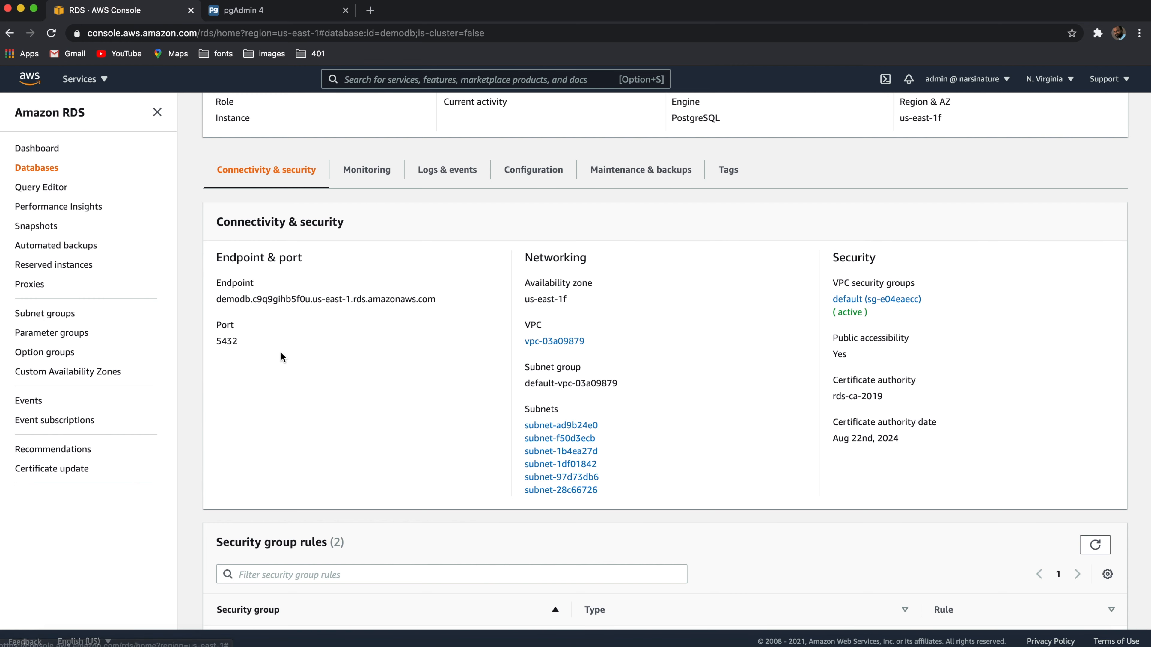
left_click(247, 11)
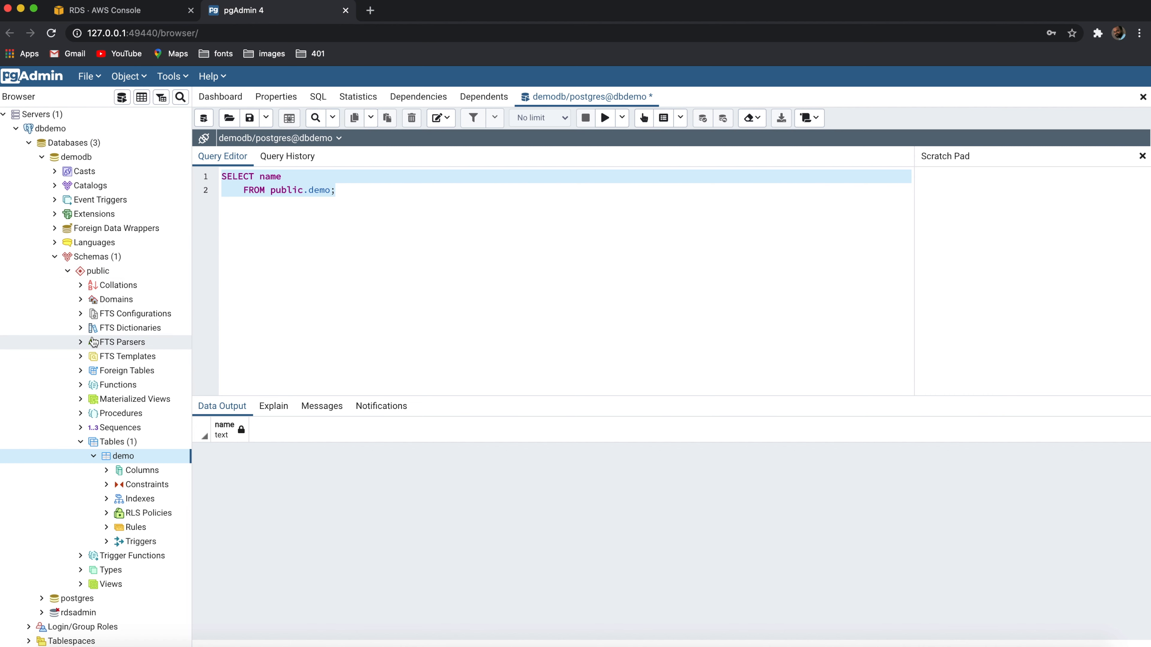
left_click(397, 317)
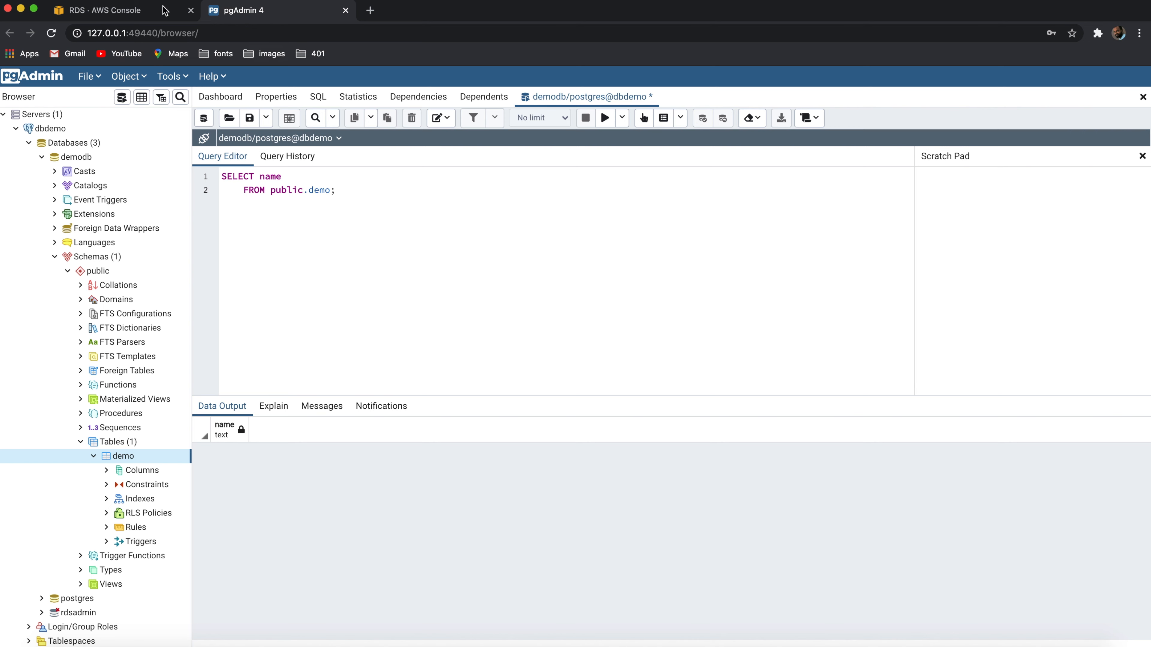
left_click(130, 10)
scroll(394, 317, "up", 2)
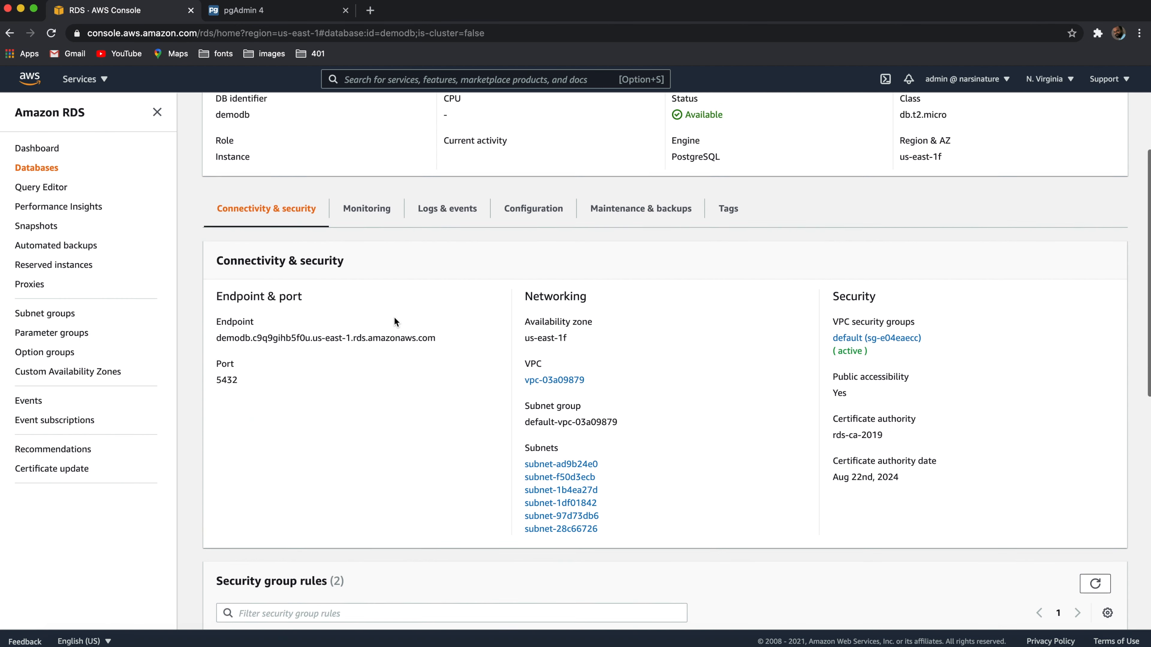
Examine demodb's CloudWatch monitoring graphs and its alarms, recent events and logs
left_click(368, 213)
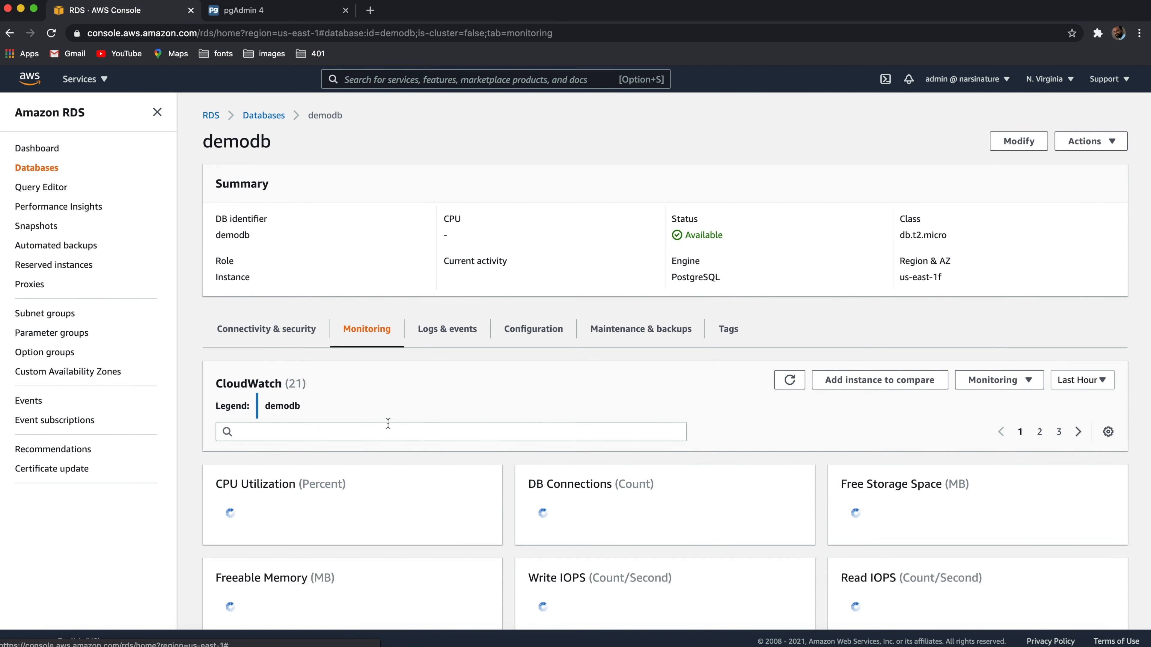
scroll(444, 487, "down", 3)
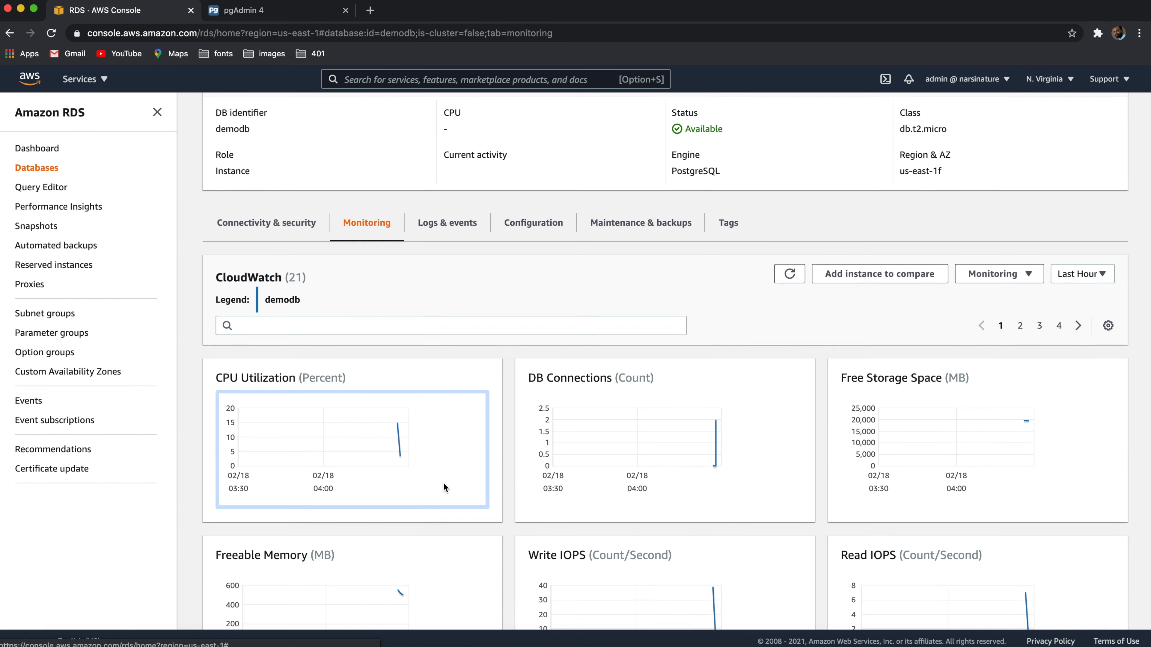
scroll(444, 483, "down", 3)
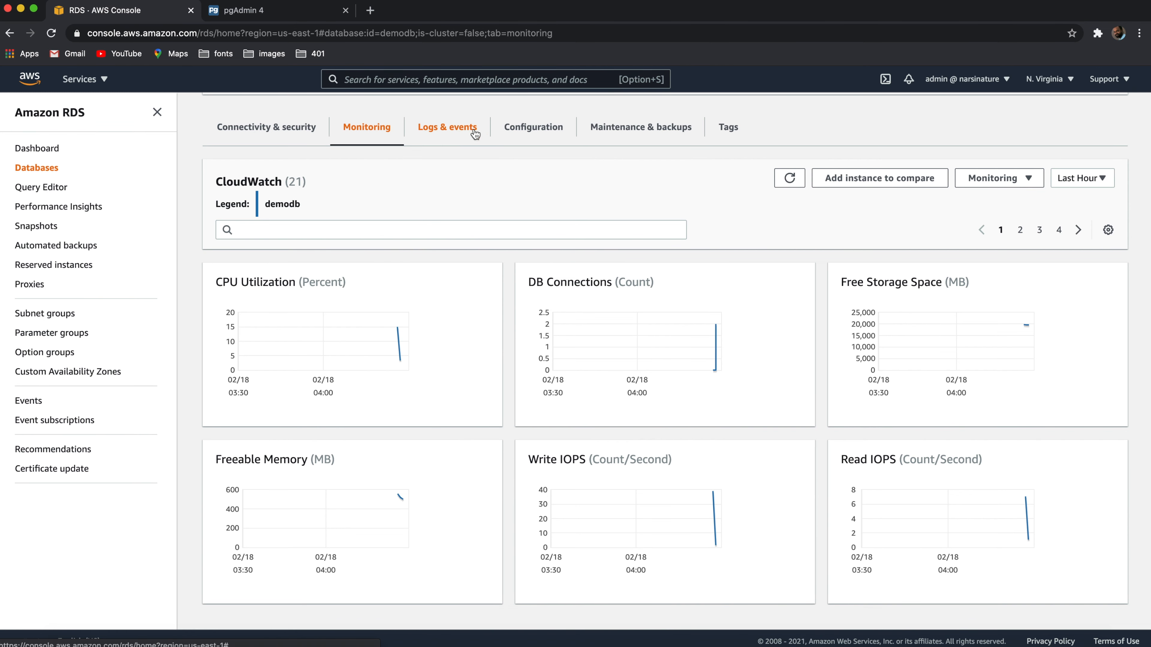
left_click(453, 129)
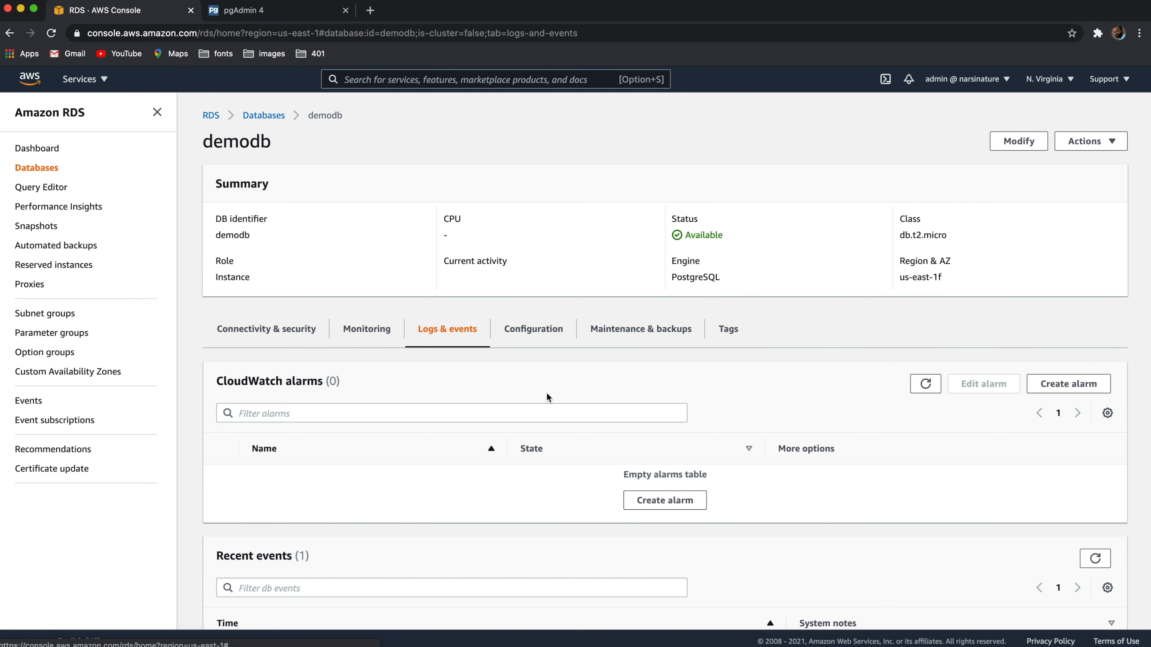
scroll(533, 426, "down", 5)
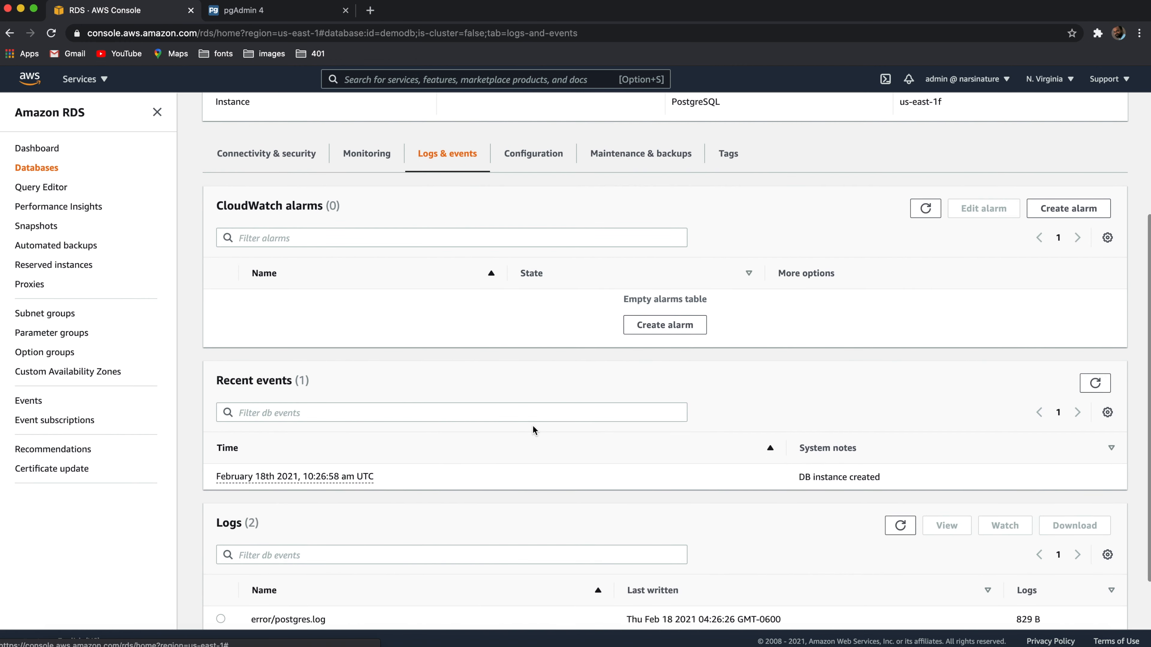
scroll(533, 403, "up", 5)
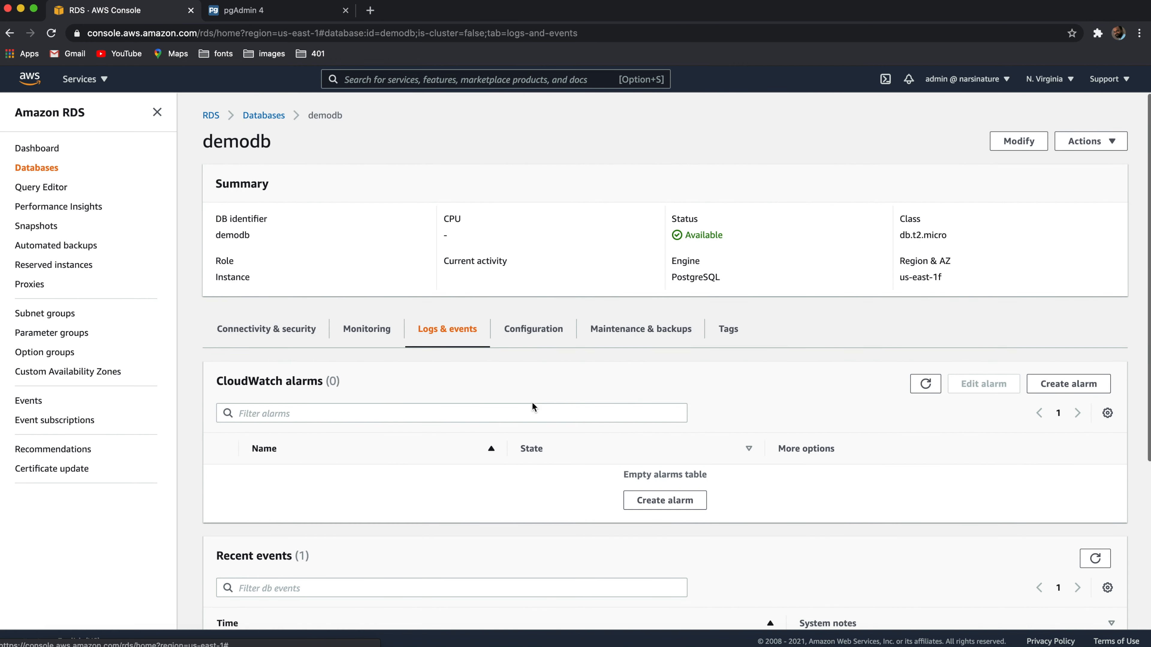
Review demodb's configuration details, including instance class, availability, storage and parameter group
left_click(538, 327)
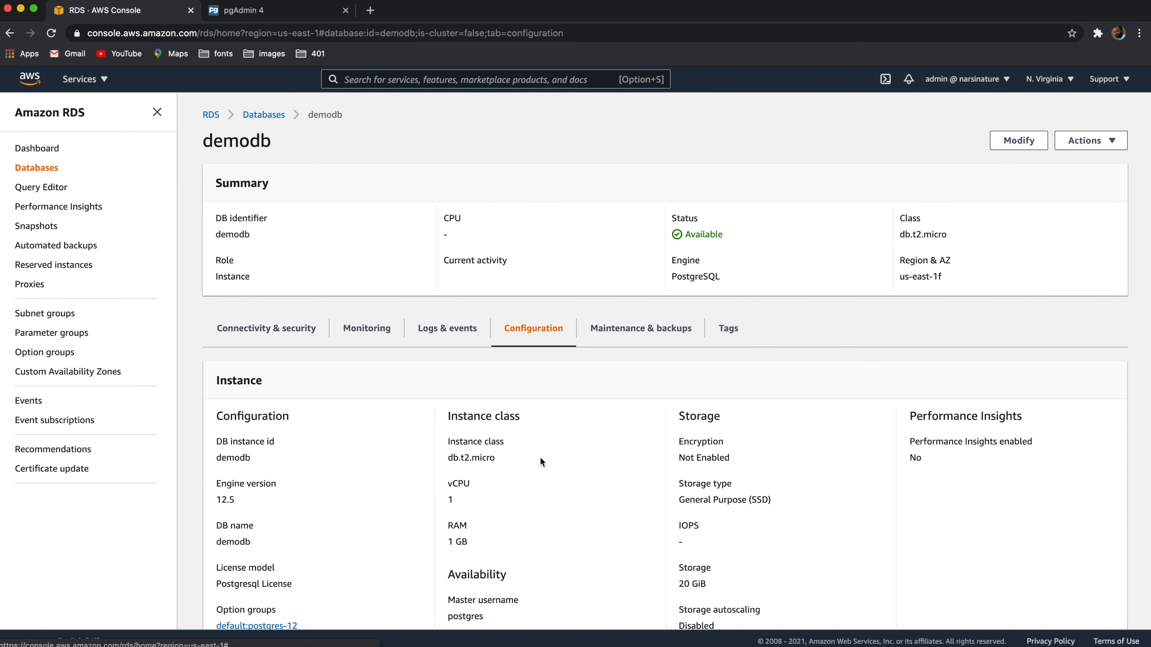
scroll(541, 460, "down", 3)
scroll(540, 458, "down", 4)
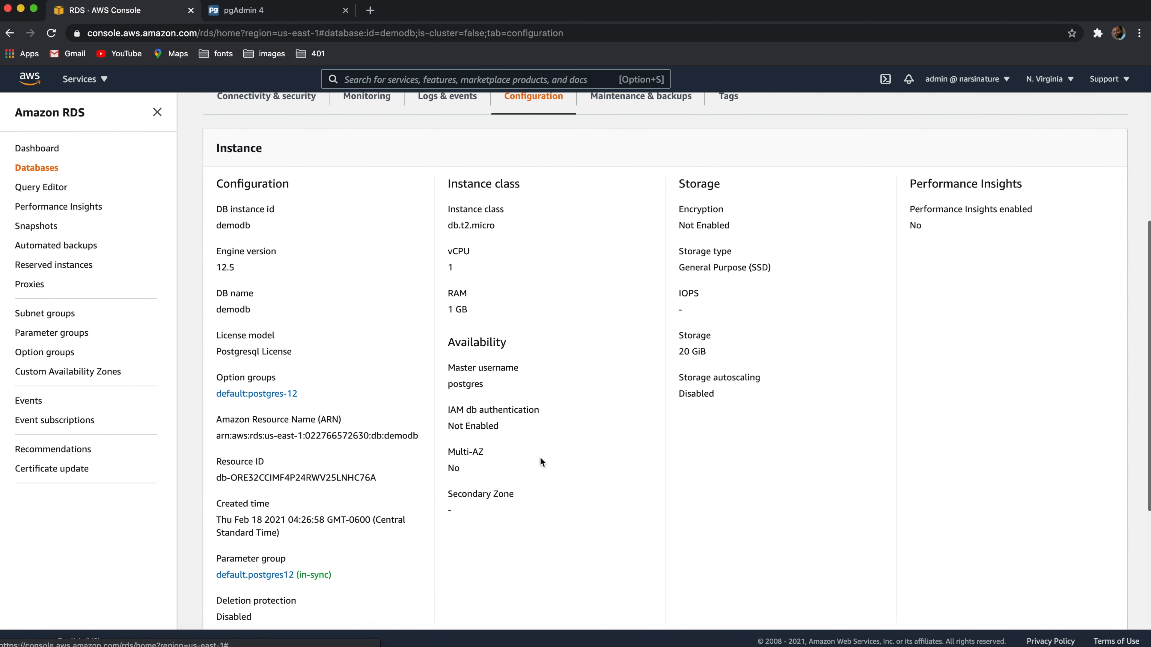
scroll(540, 457, "down", 2)
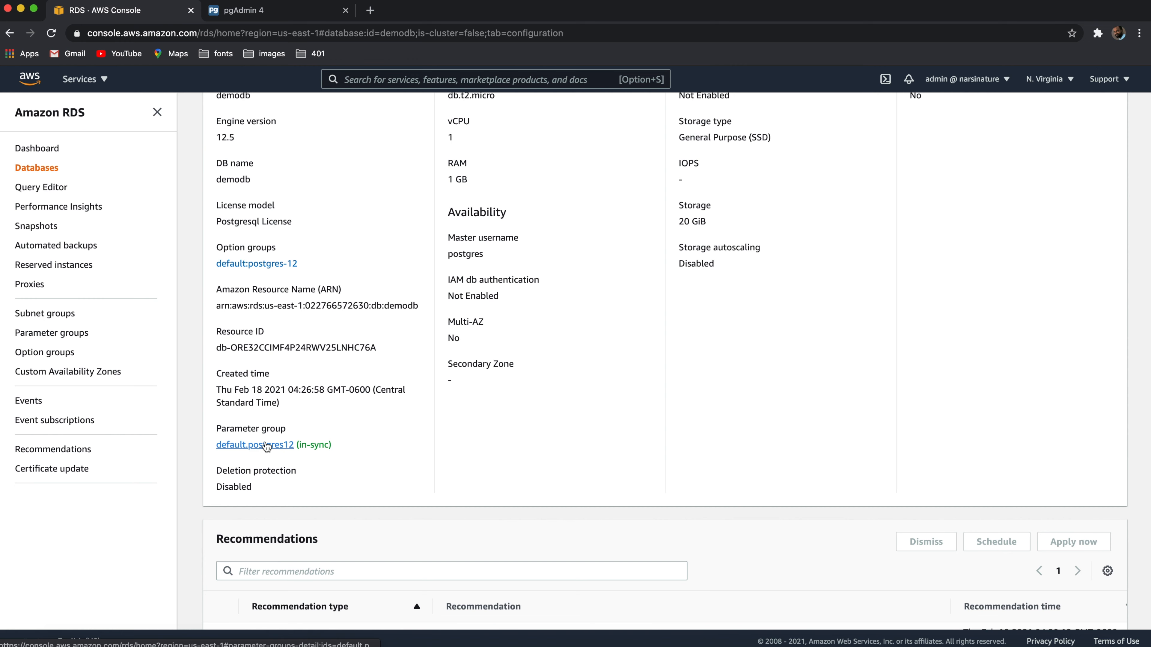
scroll(348, 370, "up", 3)
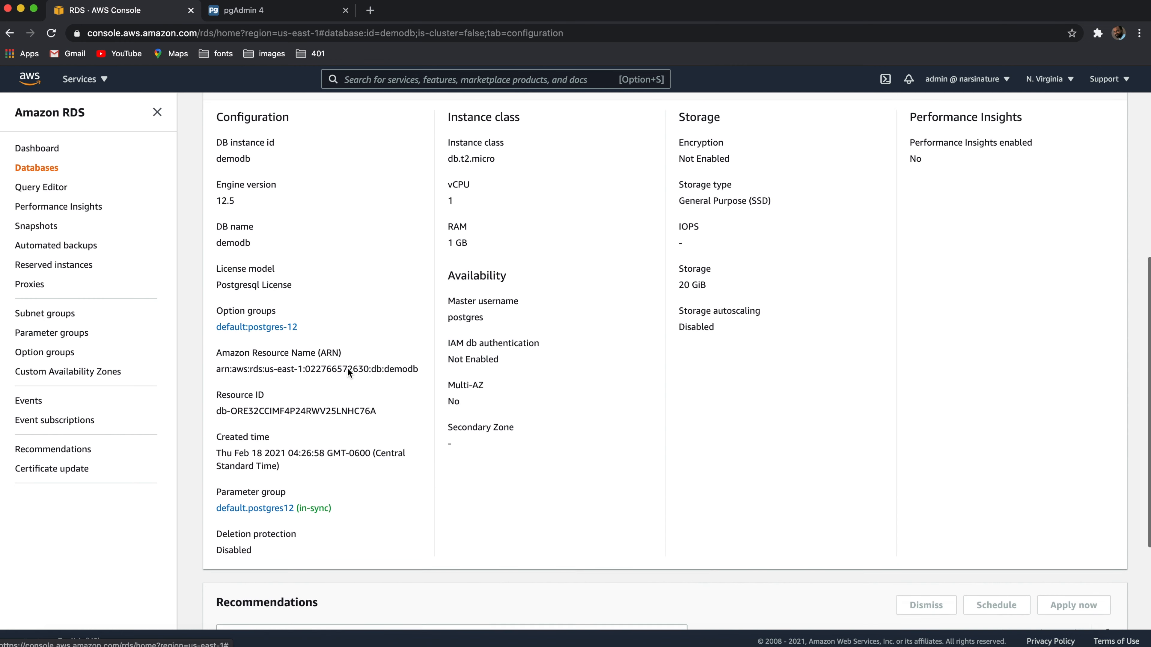
scroll(347, 368, "down", 1)
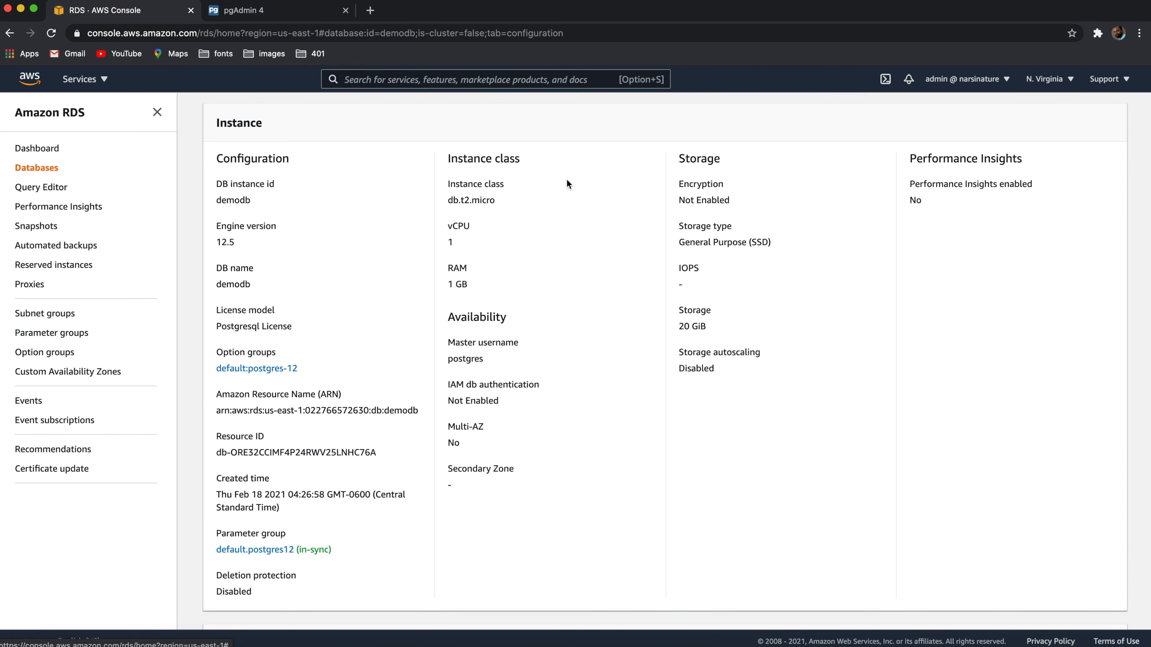
scroll(519, 330, "down", 4)
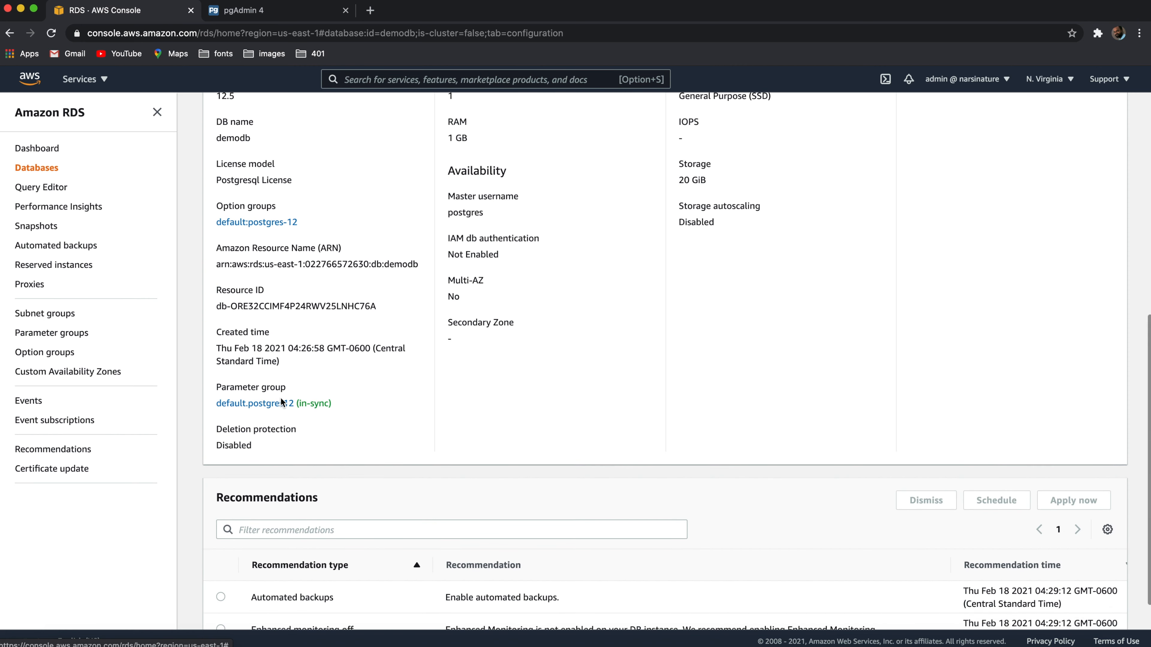
Filter demodb's default.postgres12 parameter group by memory to examine the matching parameters, and return to the RDS dashboard
left_click(264, 403)
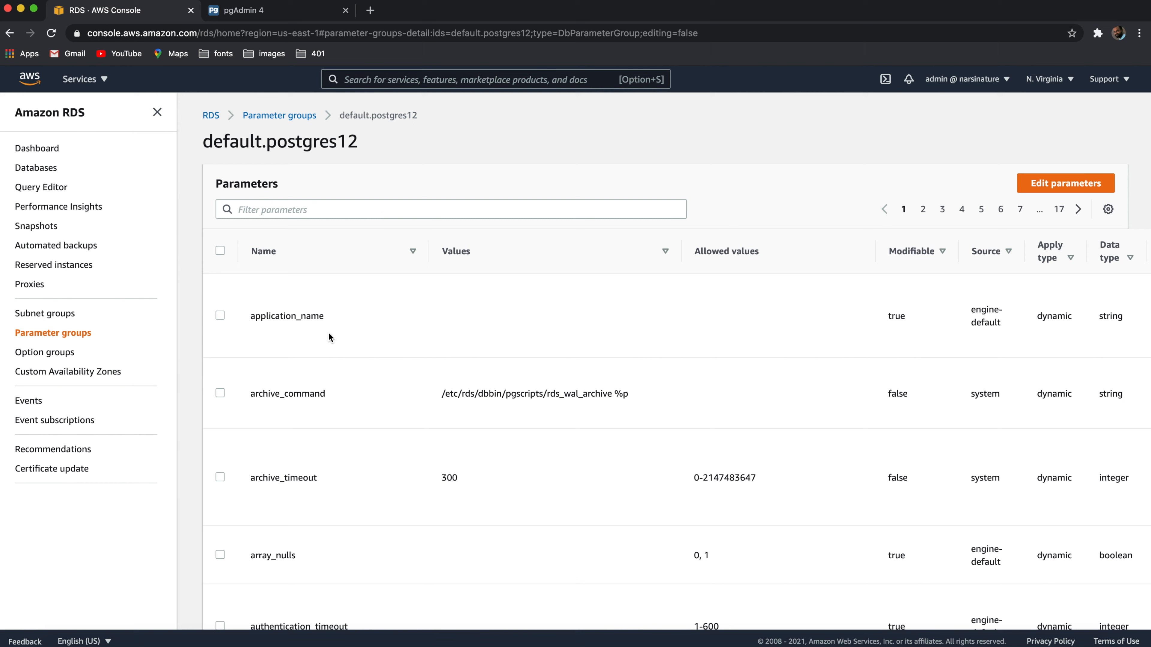
left_click(343, 209)
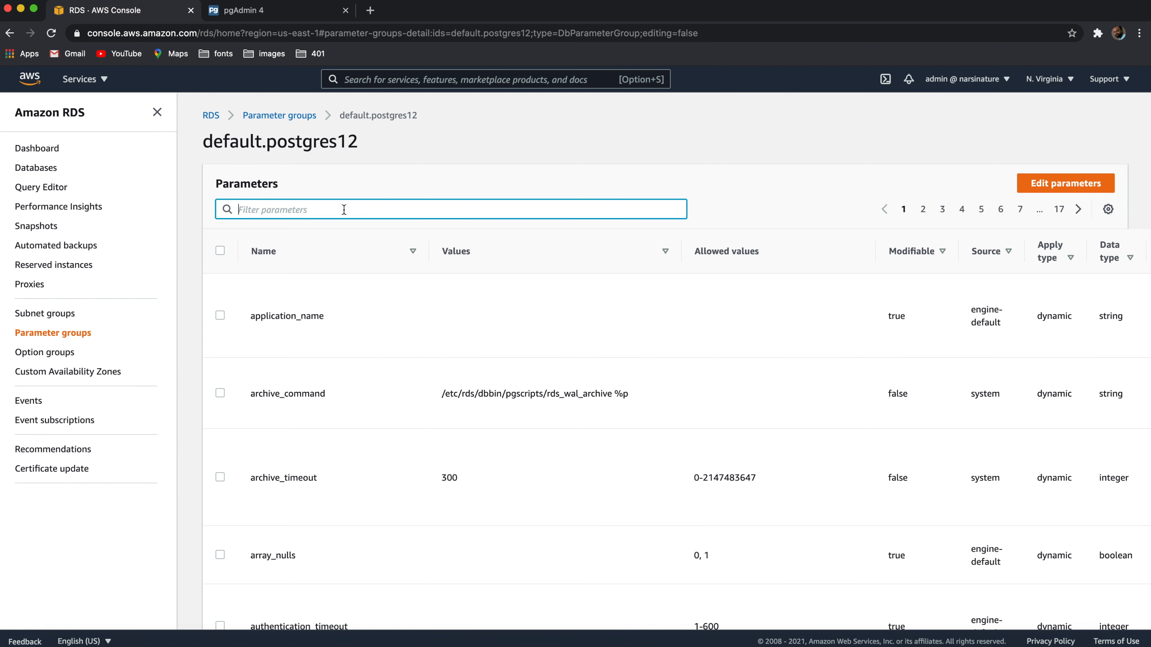
type("me")
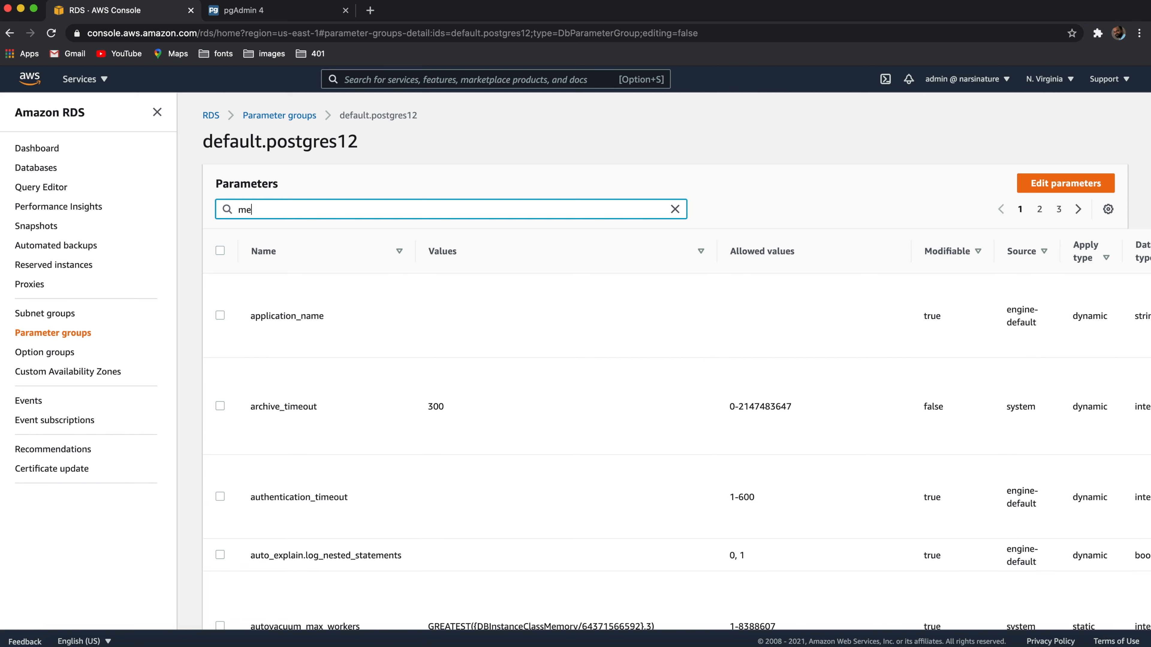
type("mory")
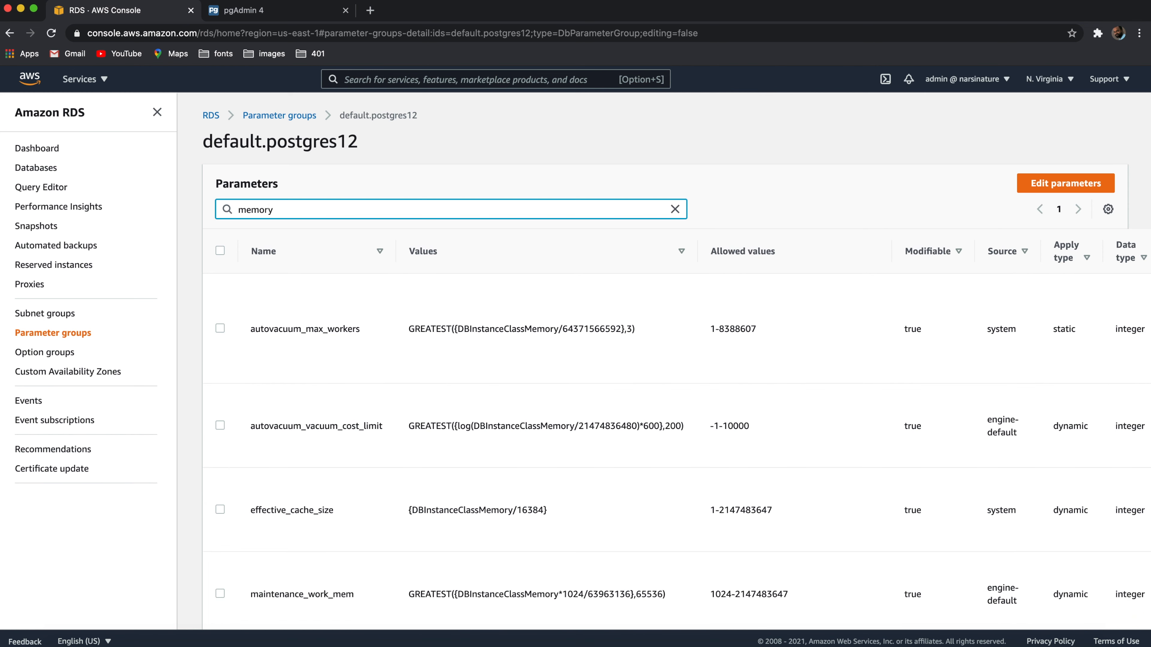
scroll(376, 259, "down", 4)
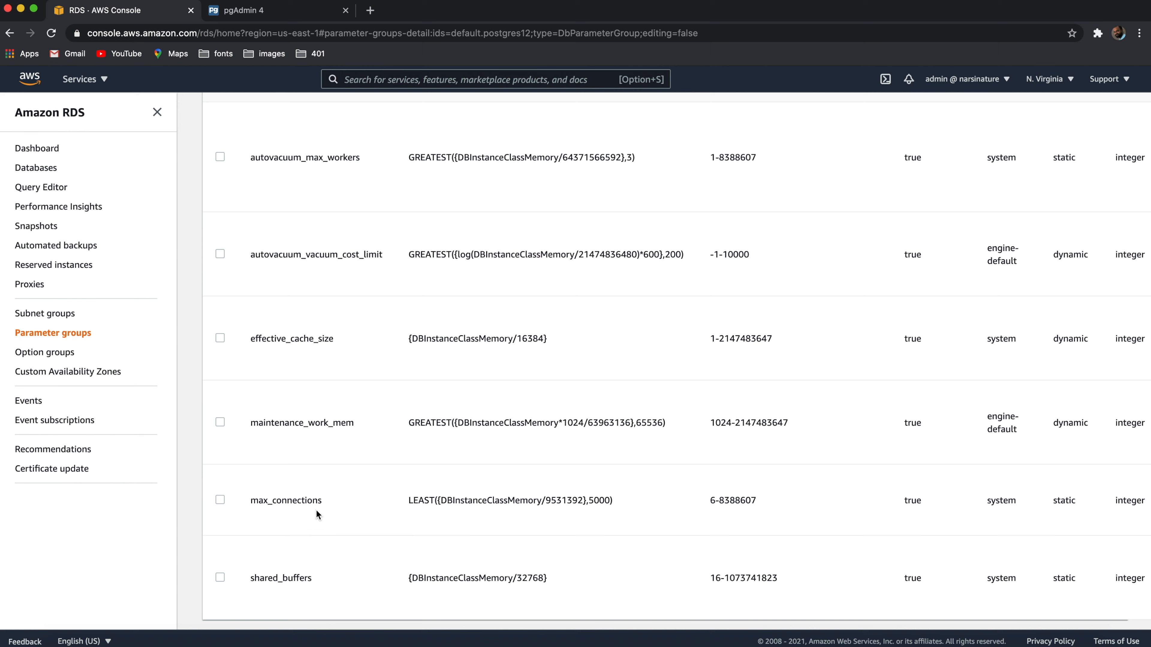
scroll(316, 512, "up", 4)
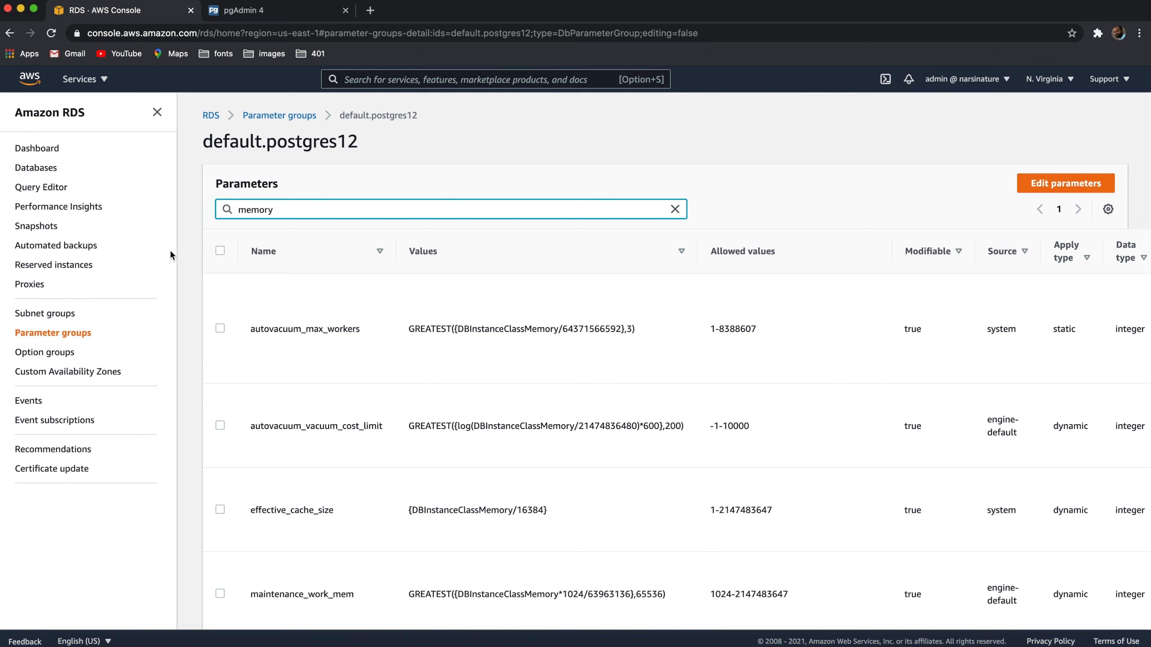
left_click(43, 148)
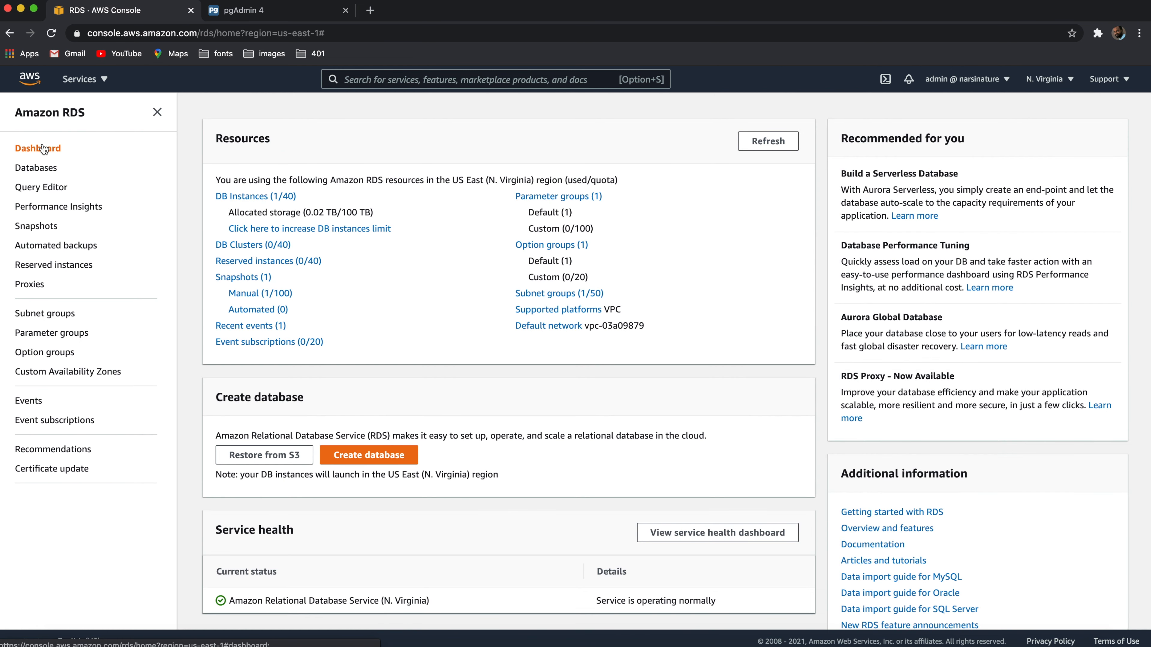